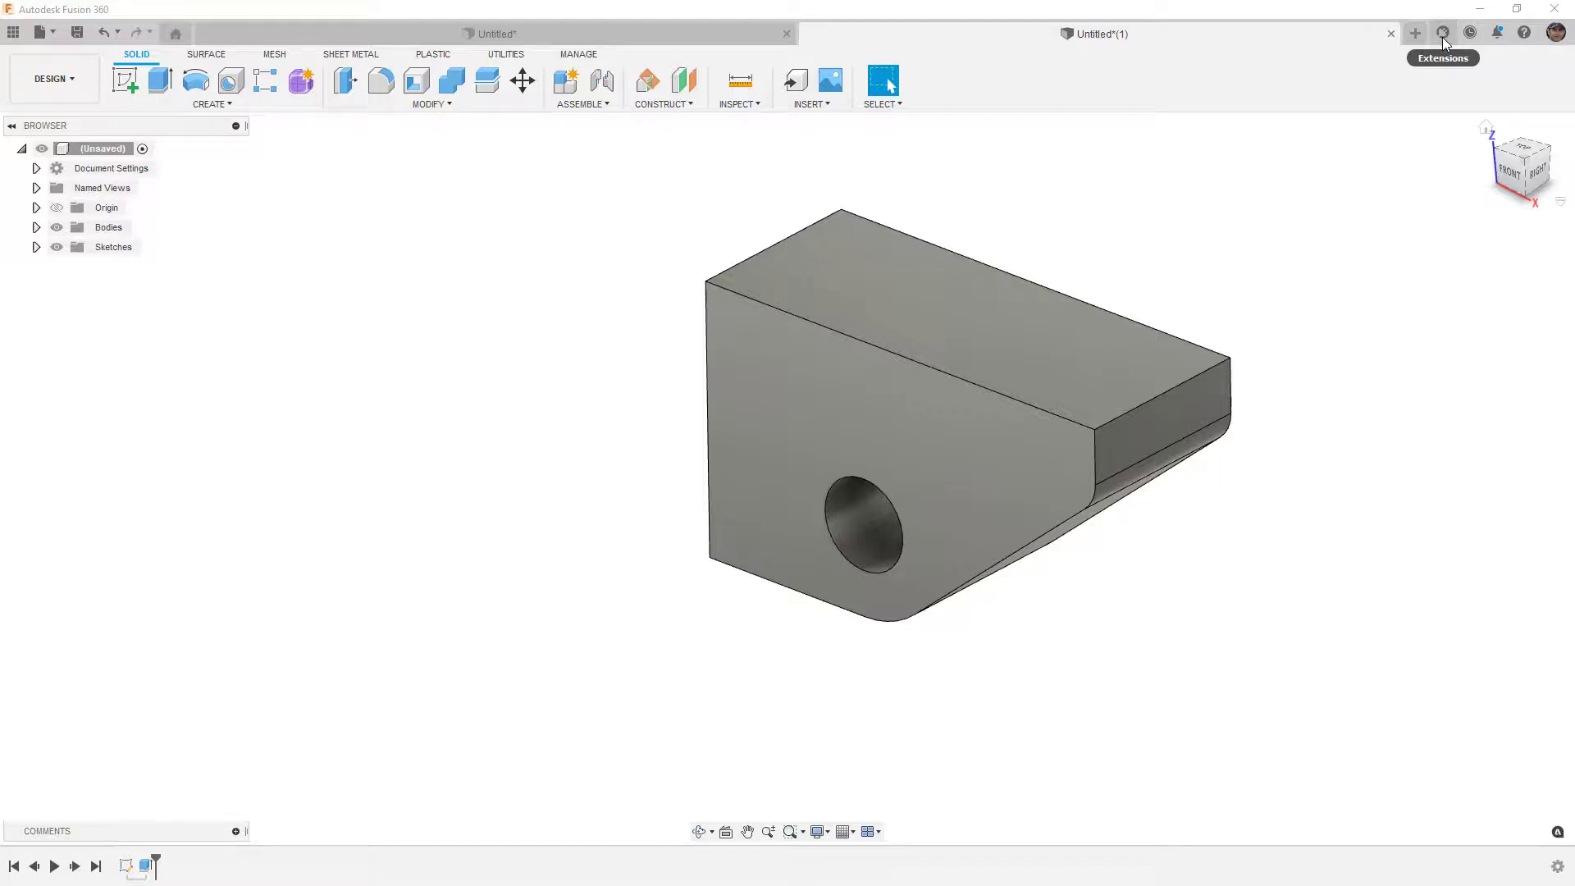
- Browse the Additive Simulation and Simulation extensions, then view the Product Design extension's details
click(1442, 37)
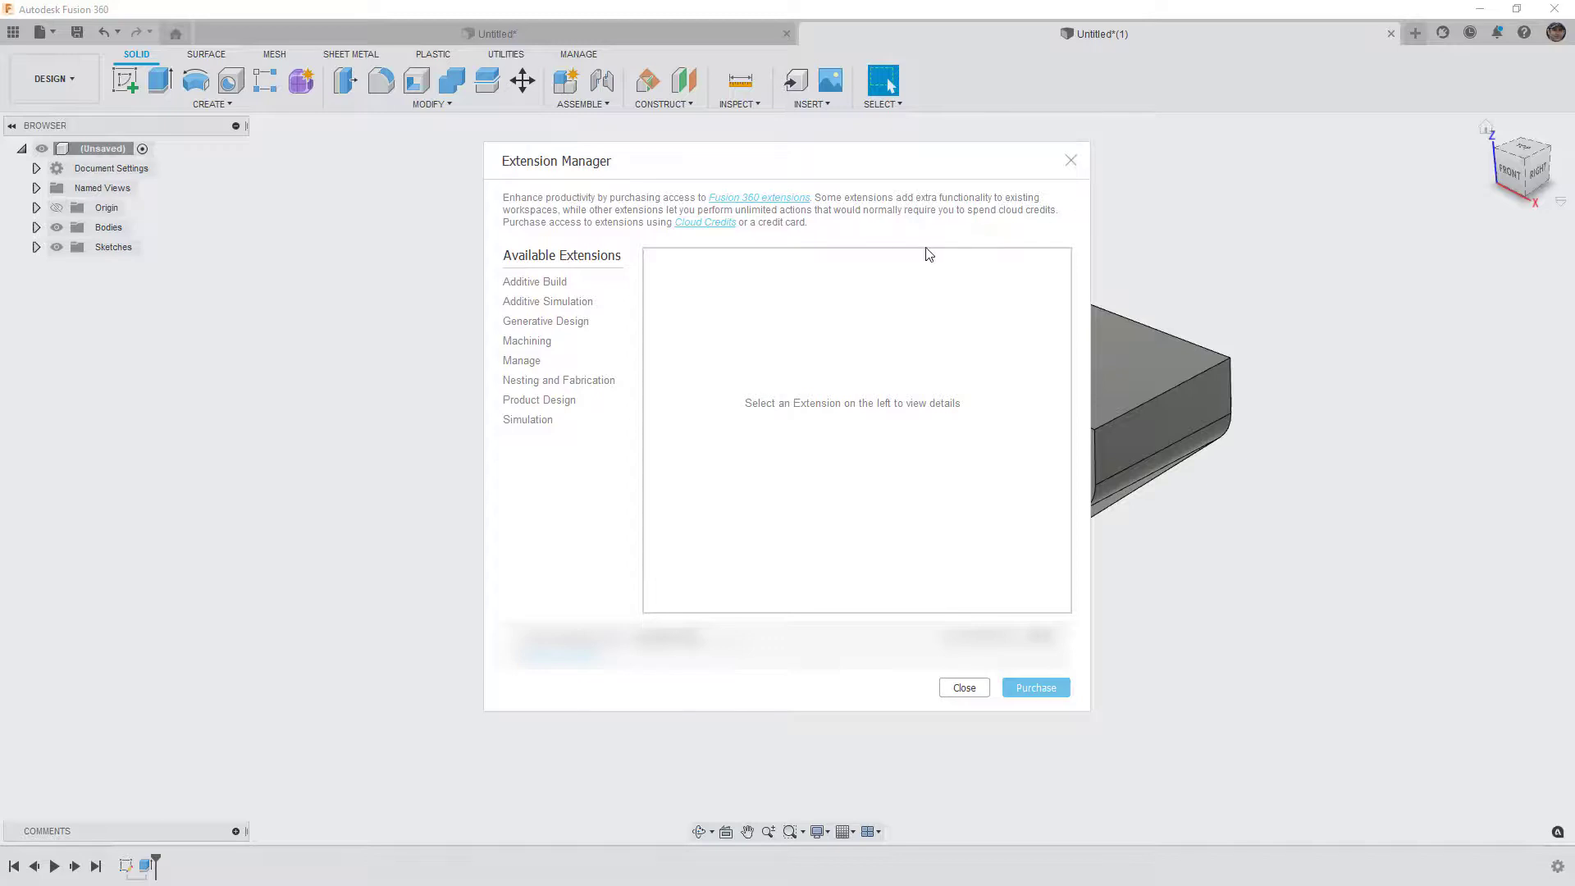
click(536, 303)
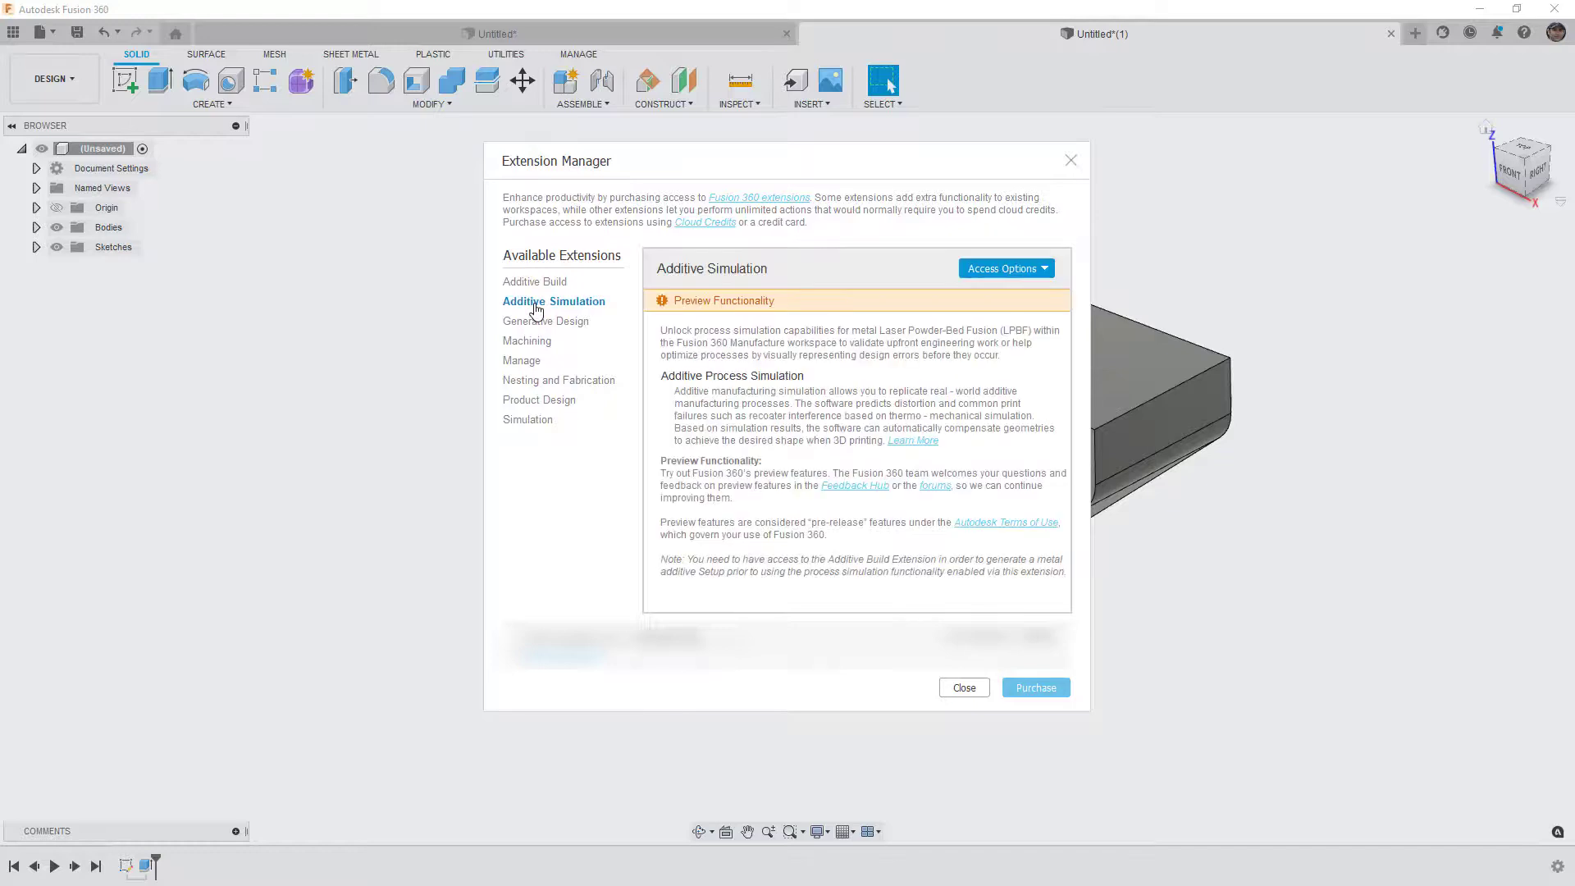
click(1025, 268)
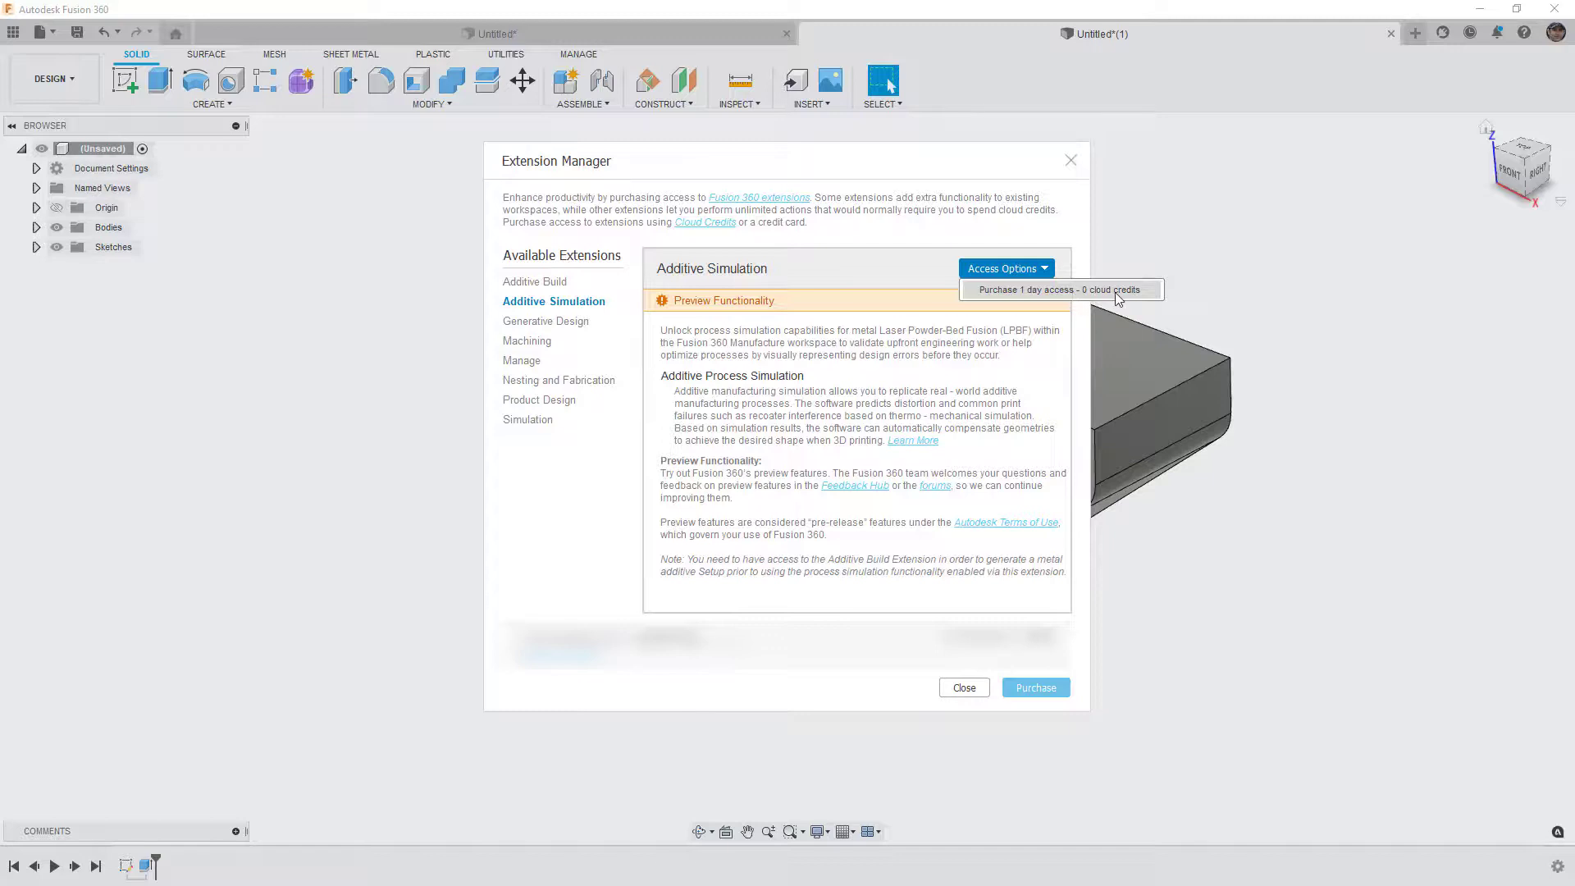
click(802, 254)
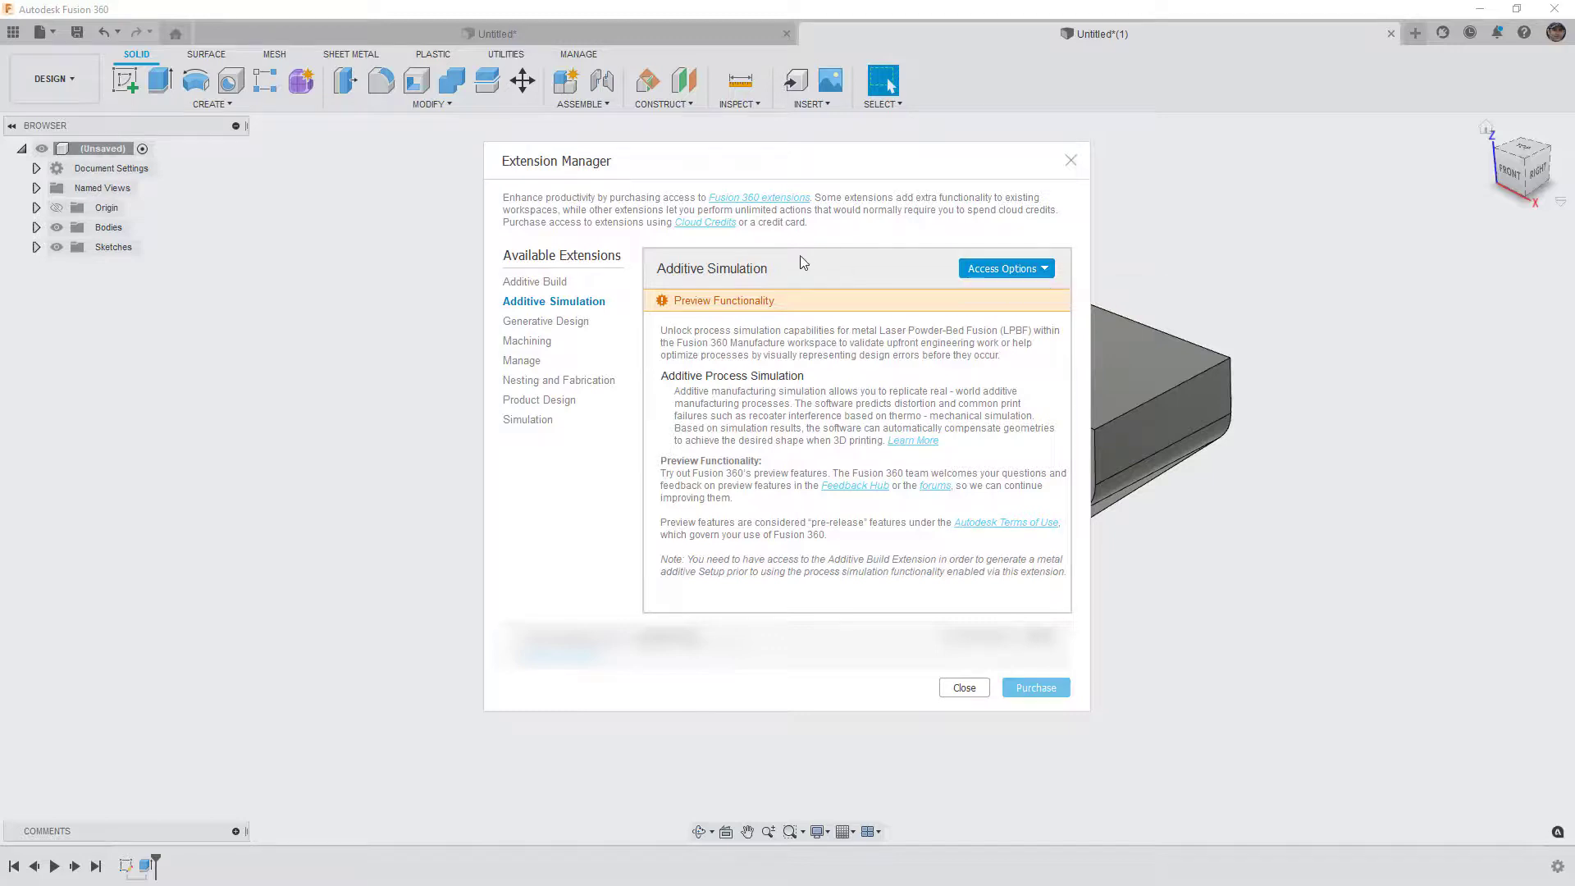
click(544, 424)
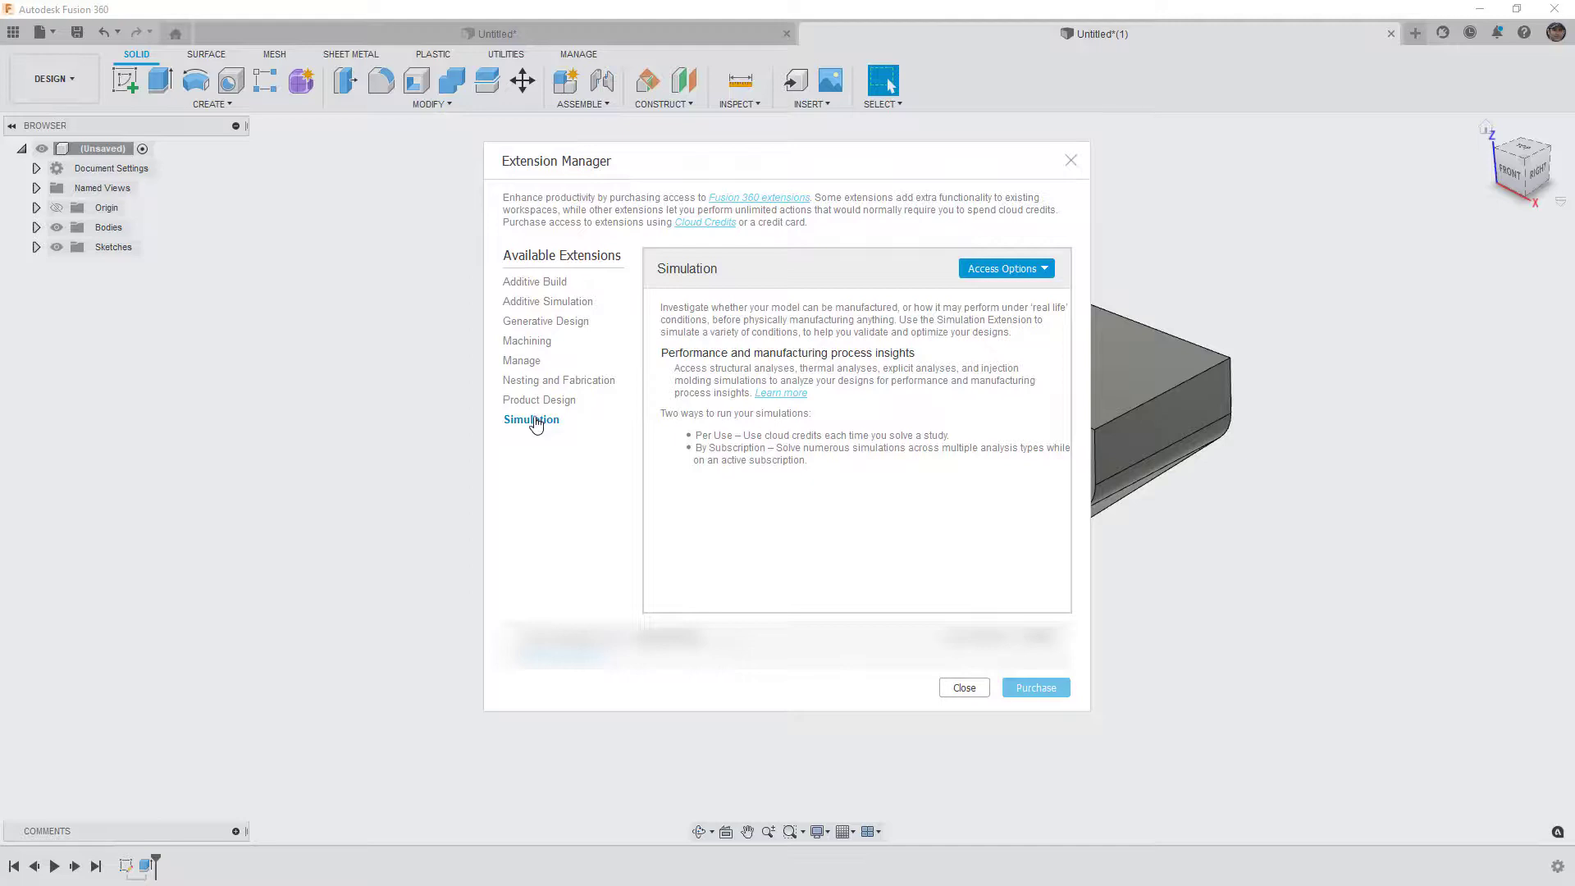
click(546, 404)
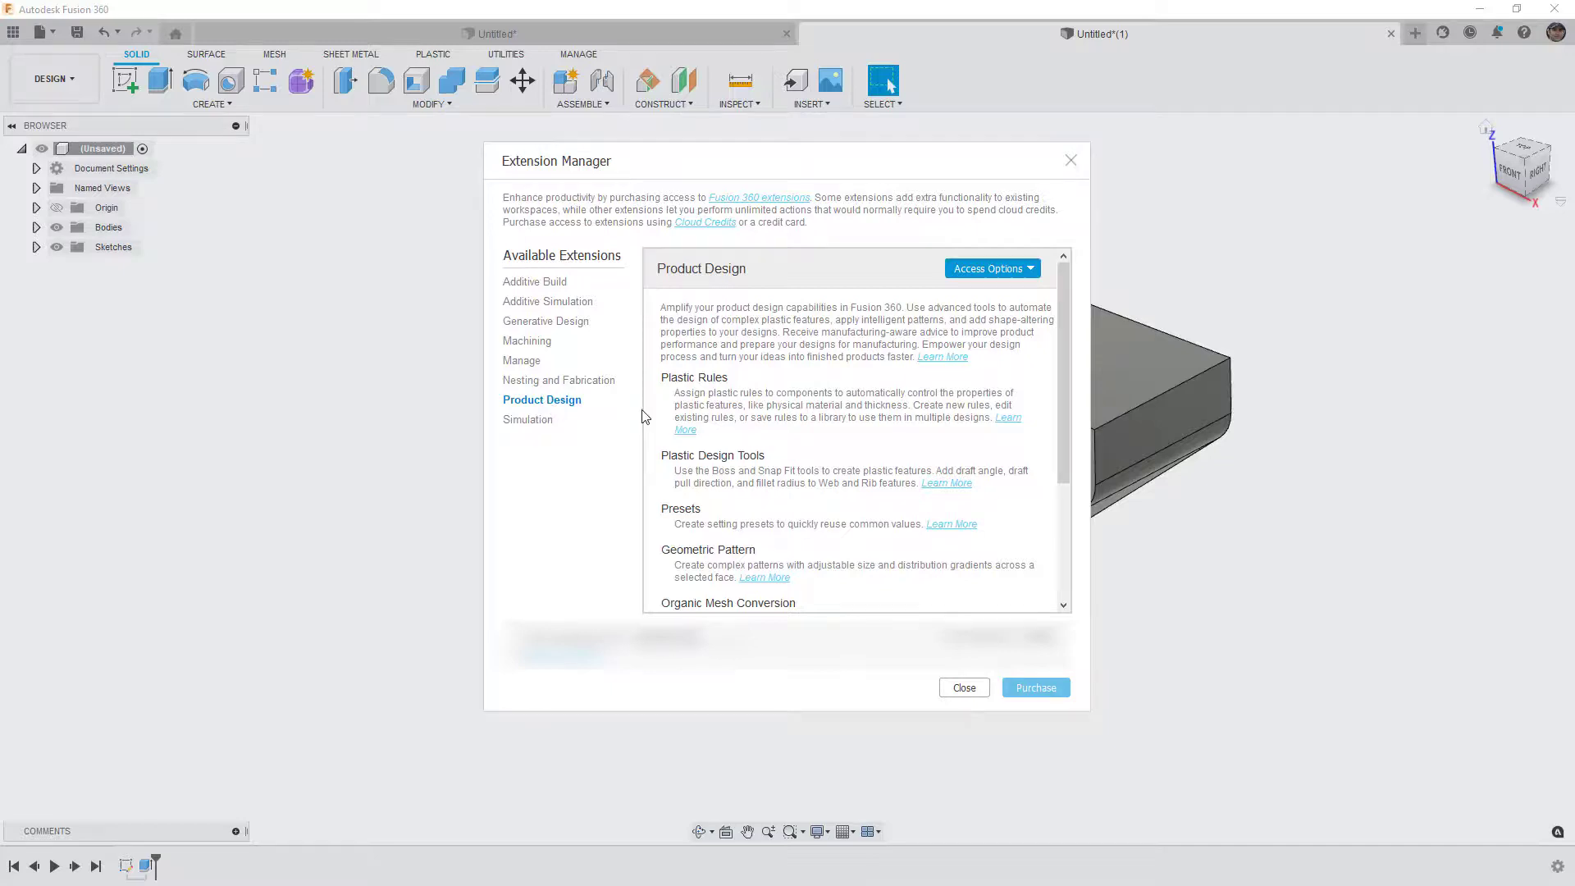
- Choose the 7-day free trial in Product Design's access options and confirm it with Purchase
scroll(747, 399, down, 3)
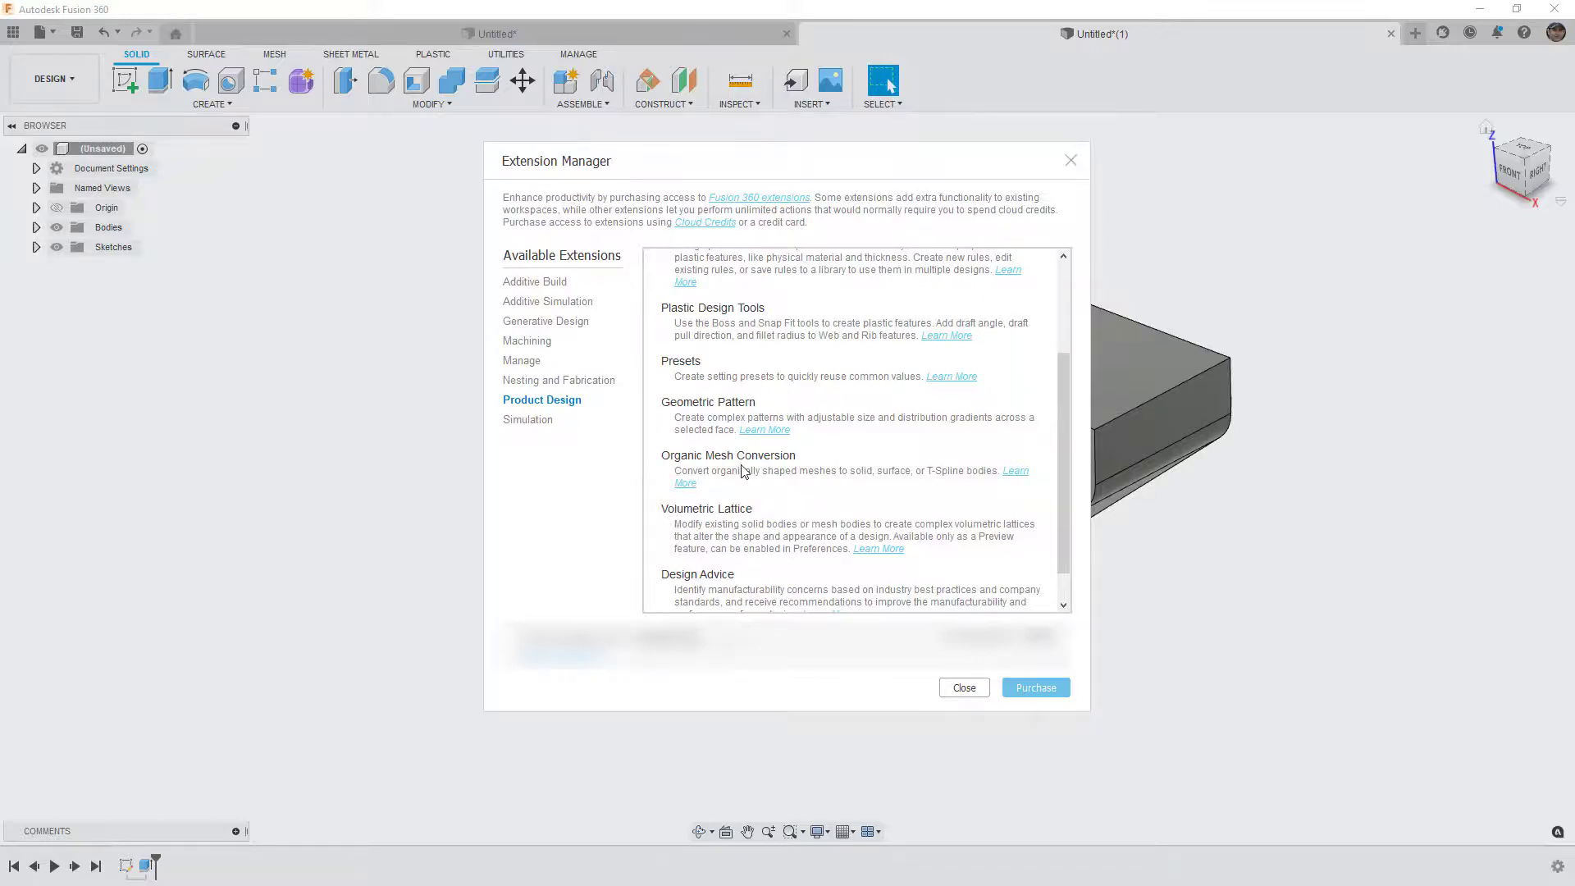
scroll(800, 463, up, 3)
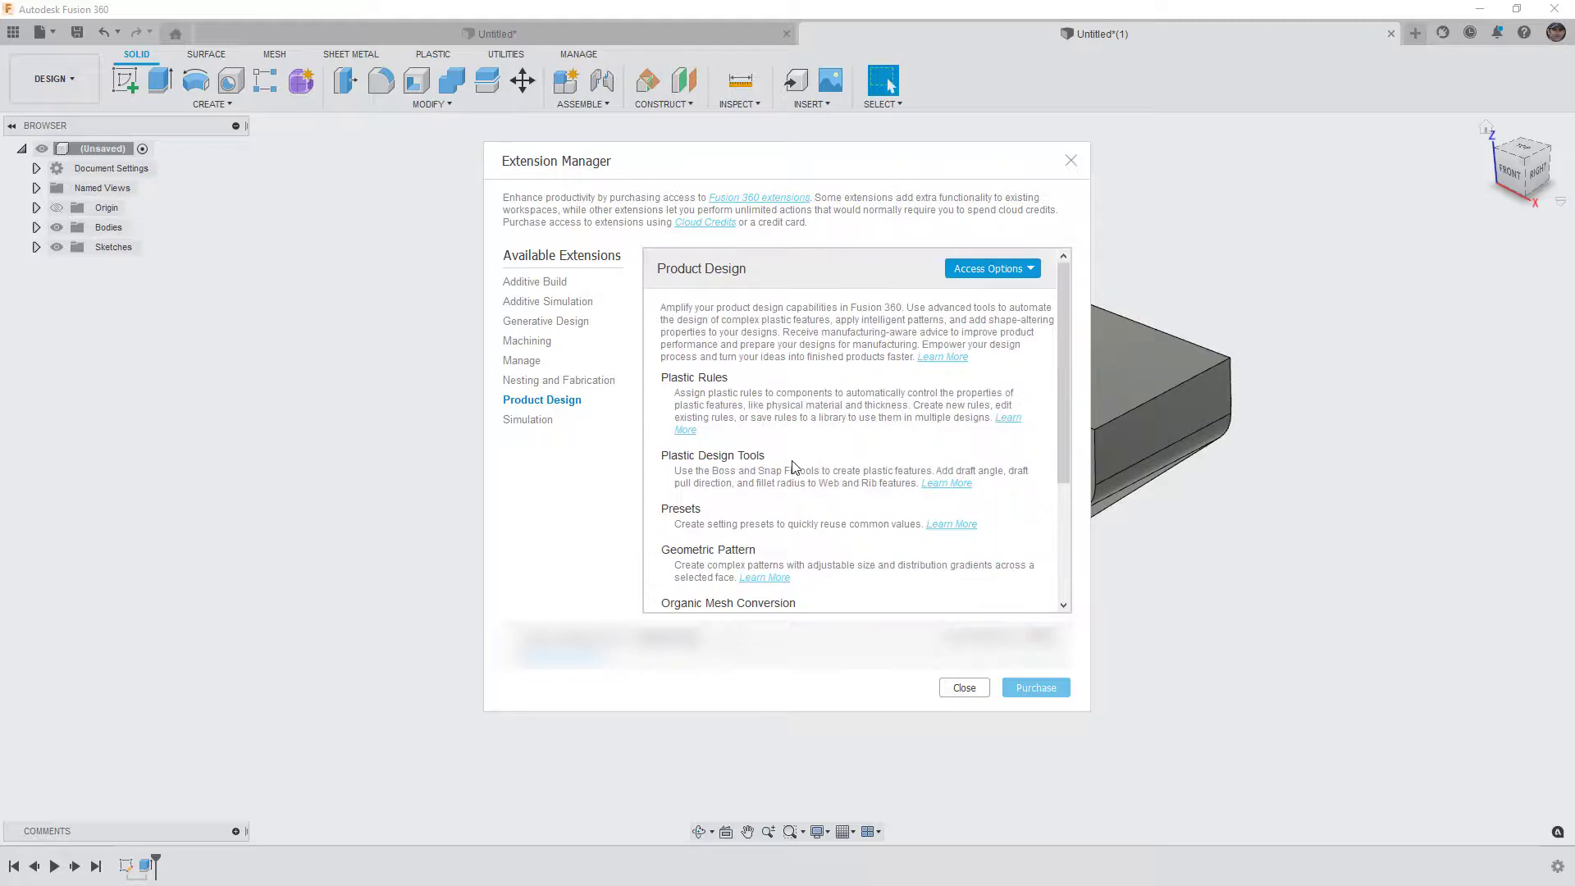
click(1017, 271)
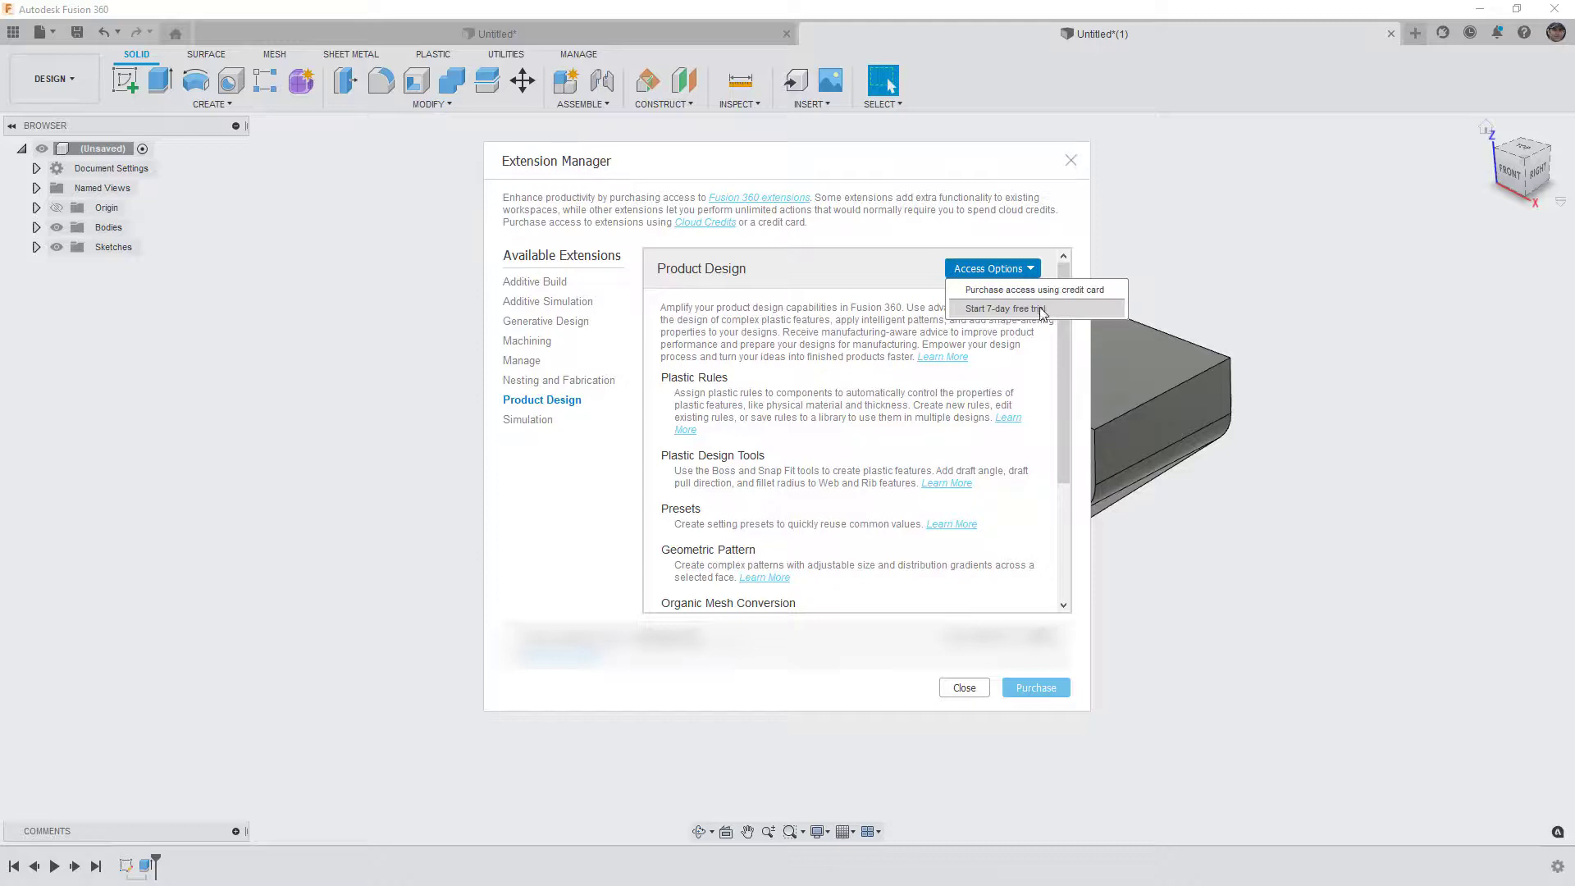
click(1017, 310)
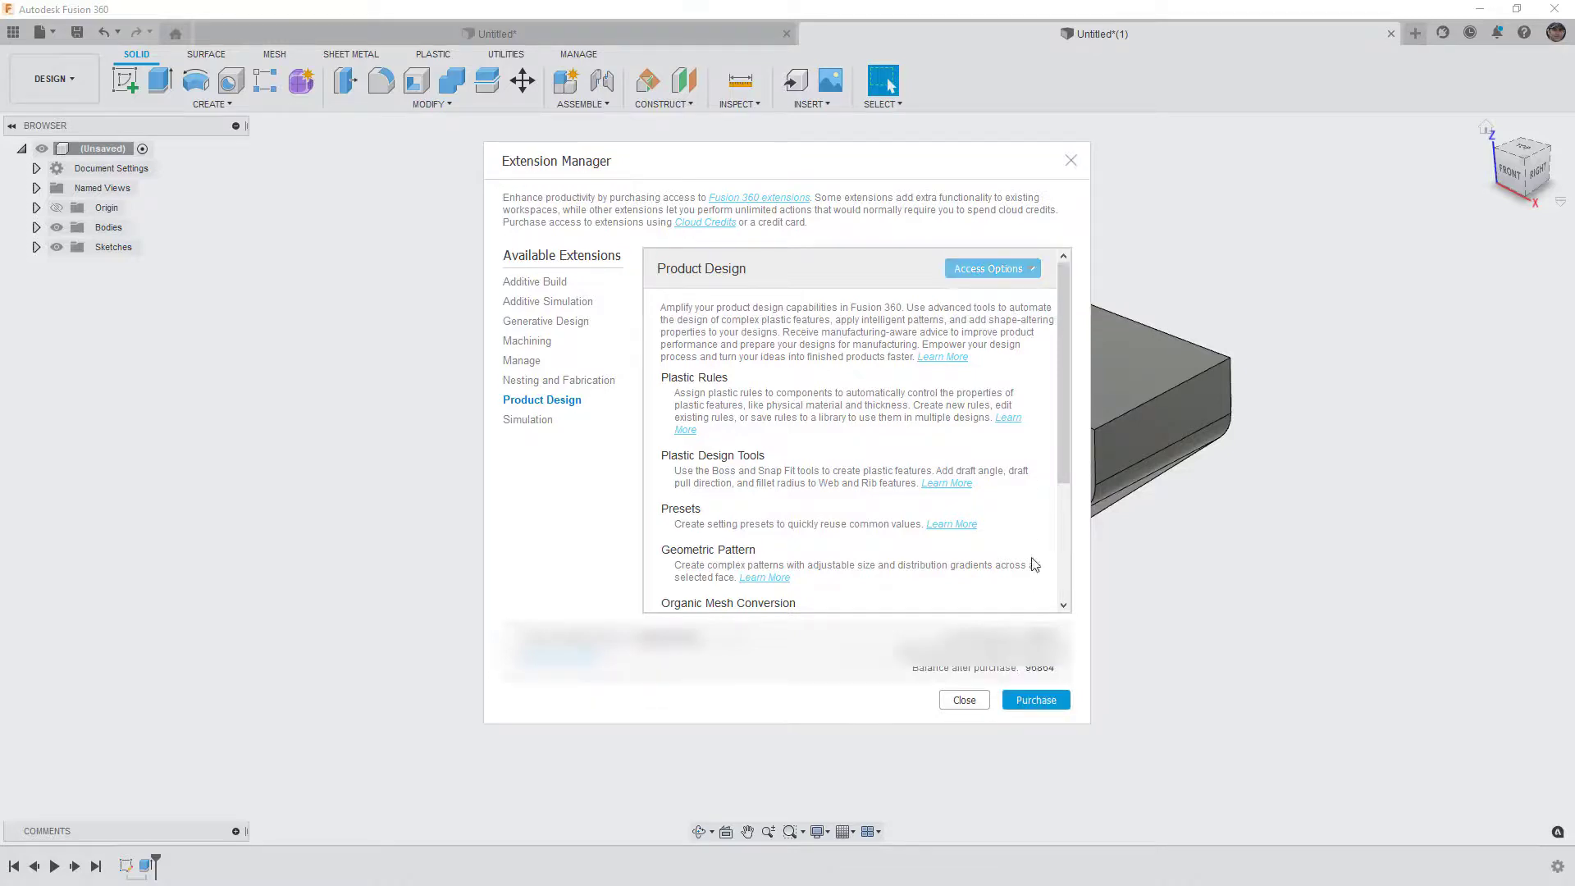
click(1030, 703)
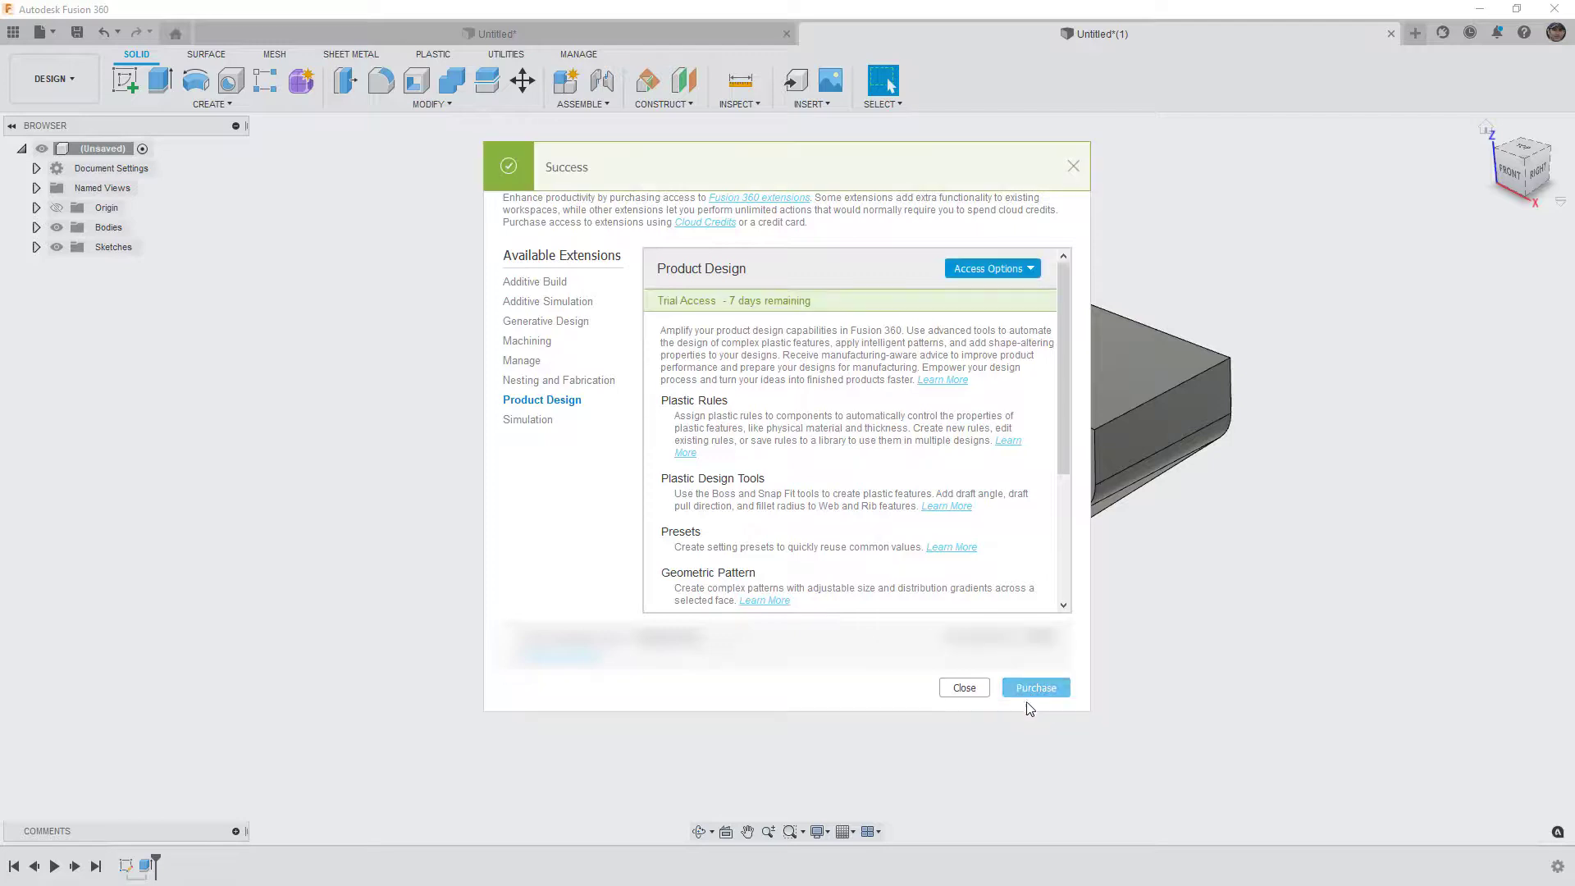
- Close Extension Manager and enable Volumetric Lattice under Preferences > Preview Features, applying and saving
click(961, 688)
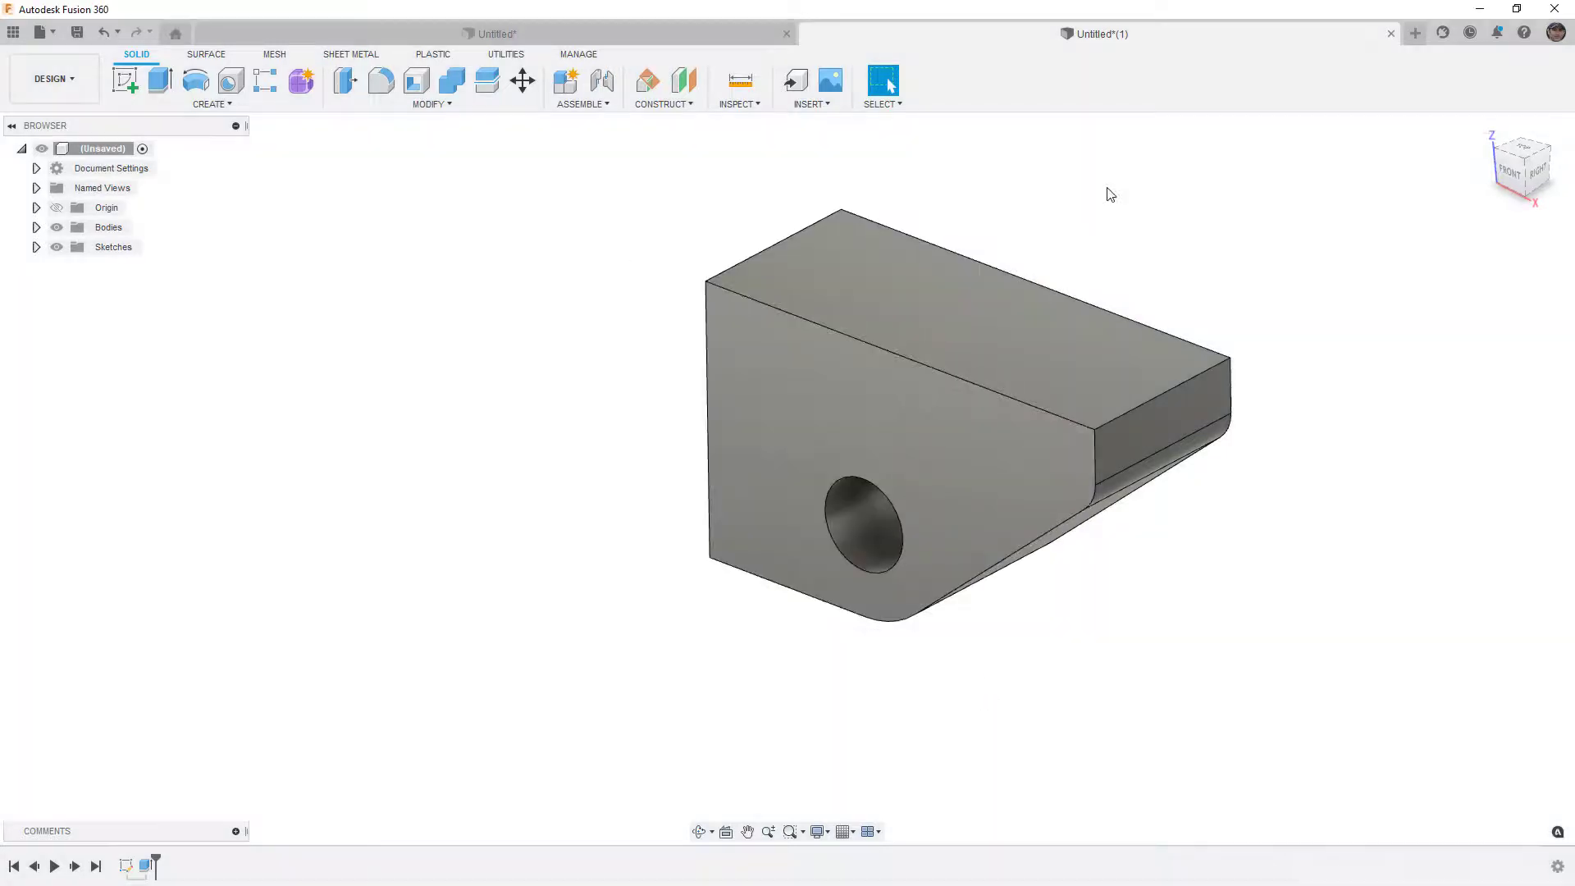
click(1555, 33)
click(1519, 77)
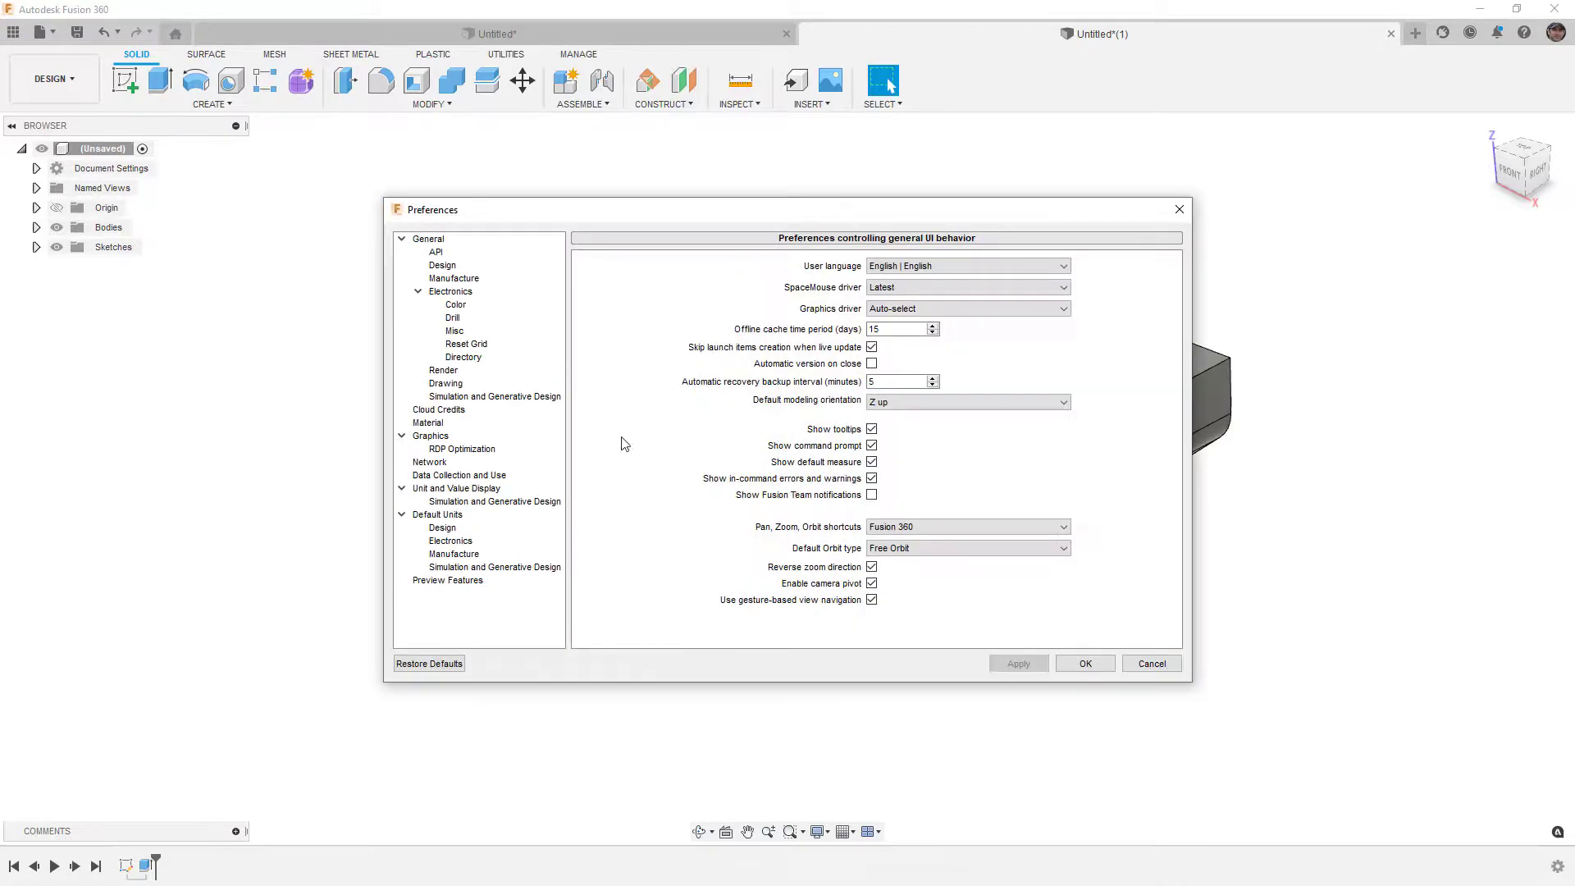
click(456, 581)
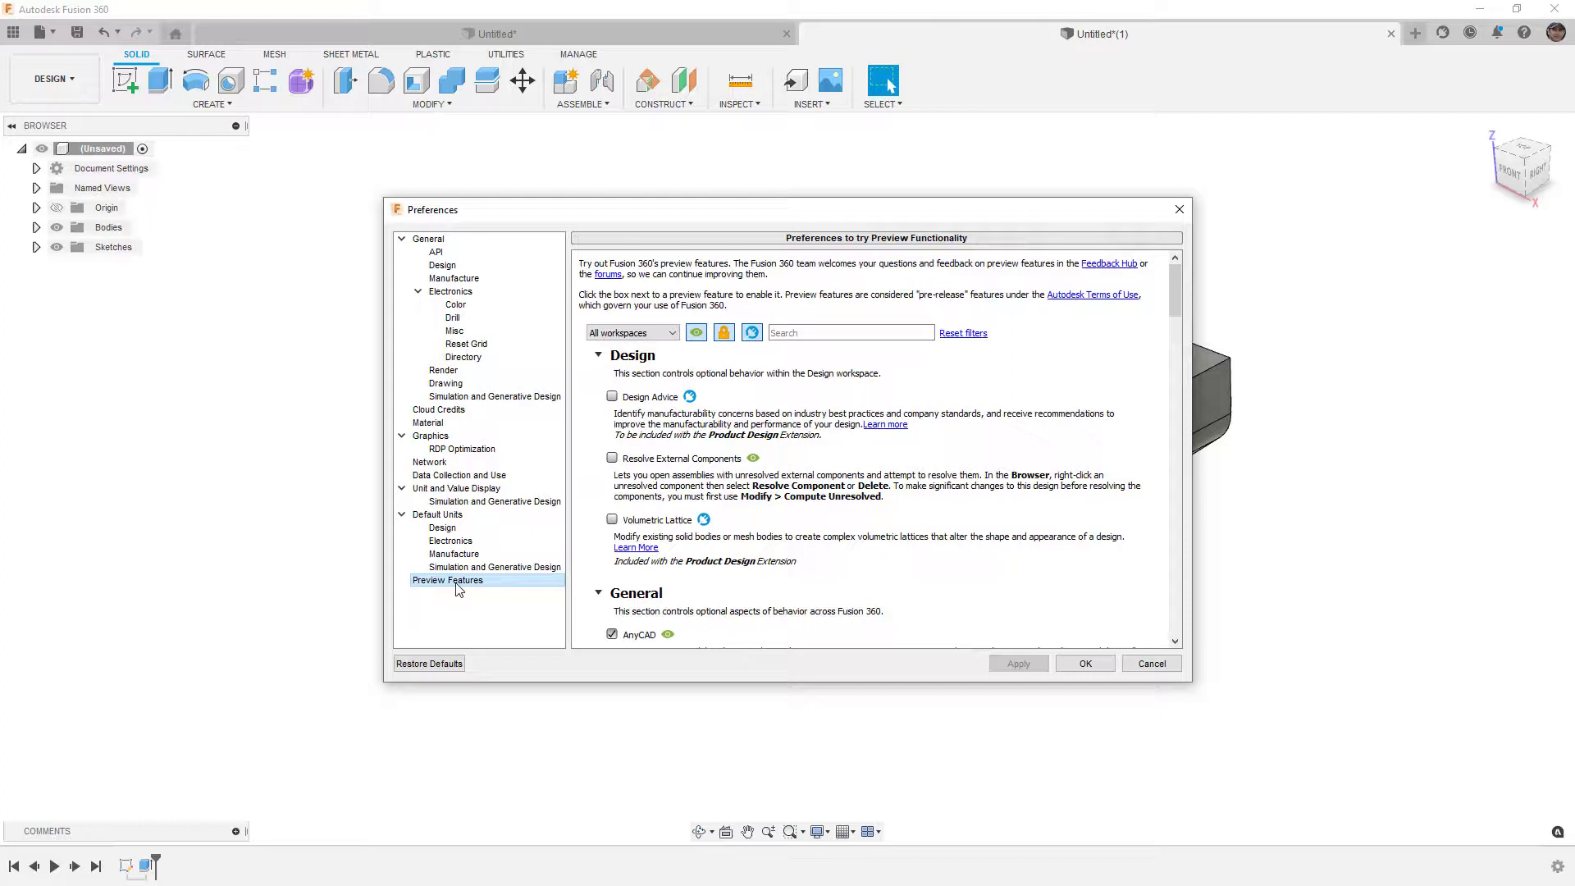
click(611, 519)
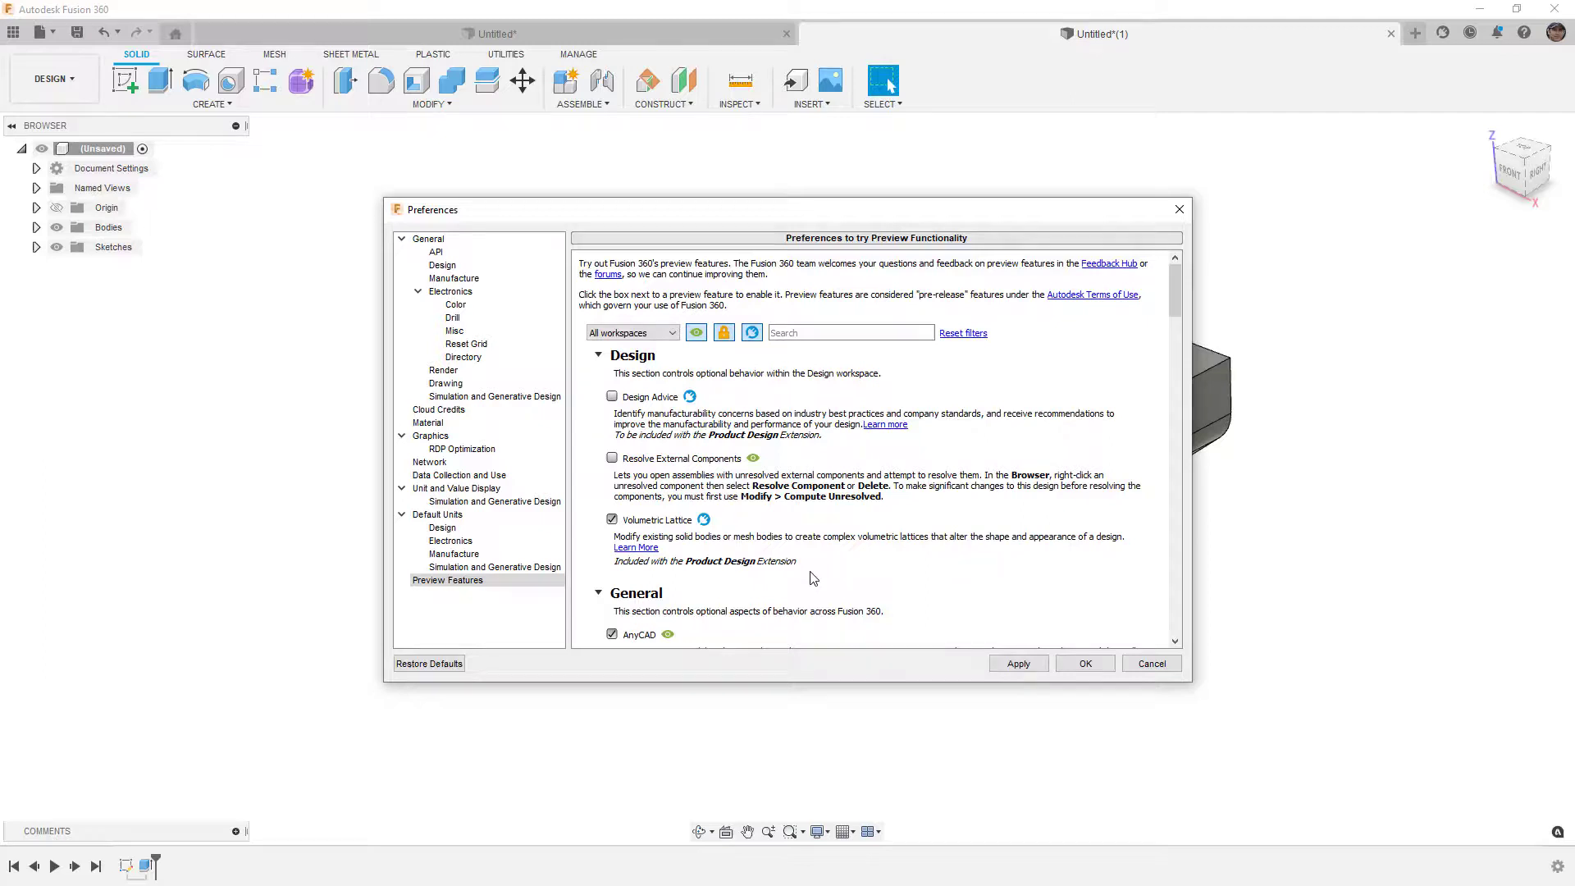
click(1026, 671)
click(1091, 664)
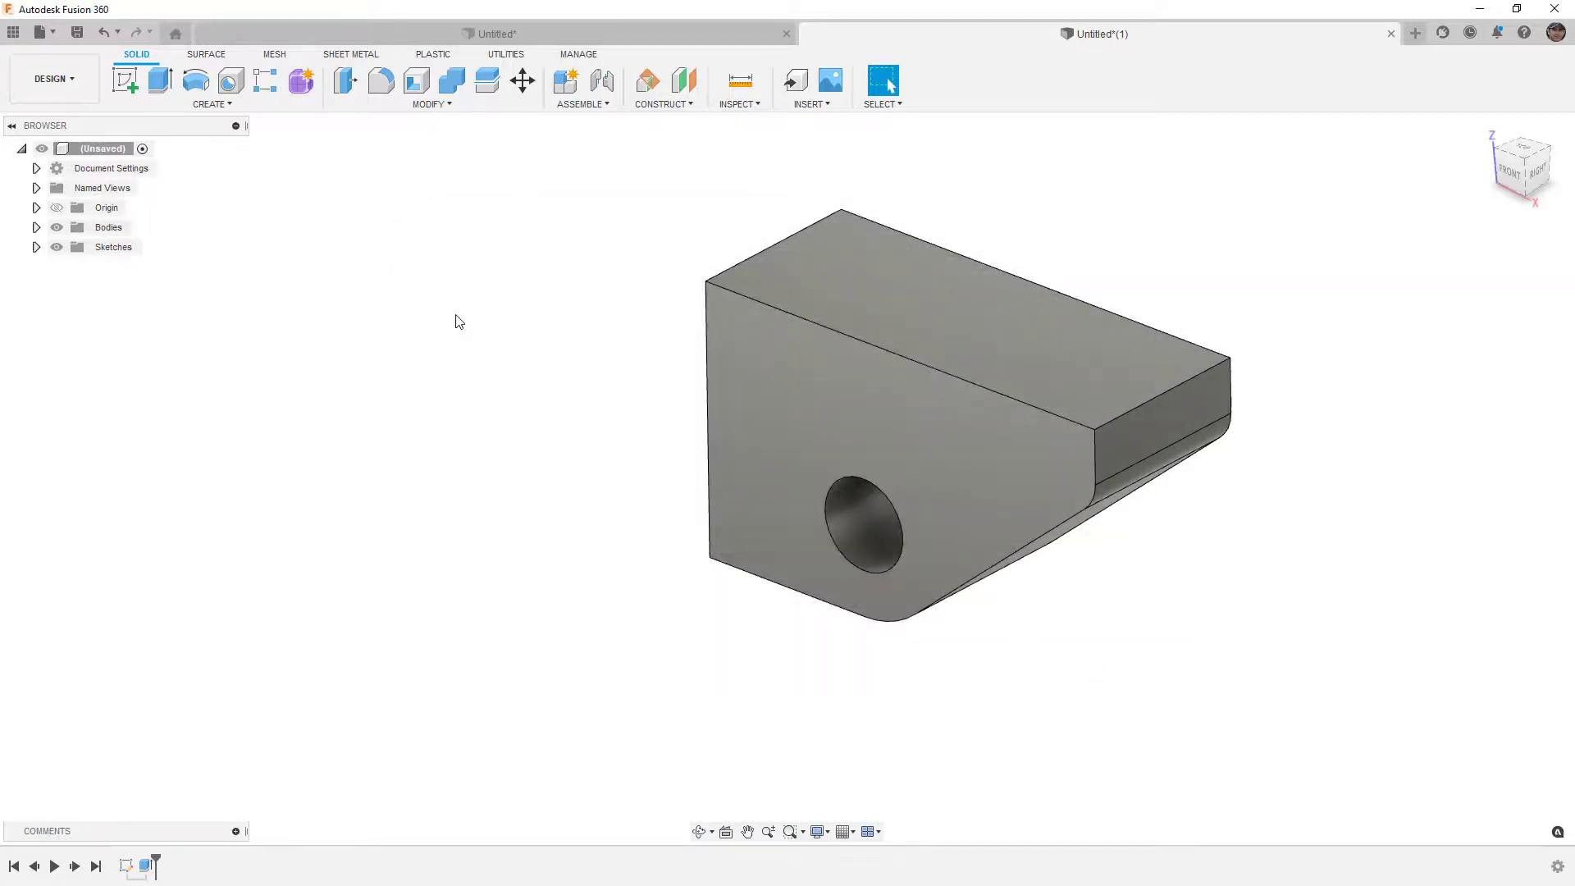
- Start a Volumetric Lattice from the PLASTIC tab's Modify menu, dismissing the extension notifications
click(438, 56)
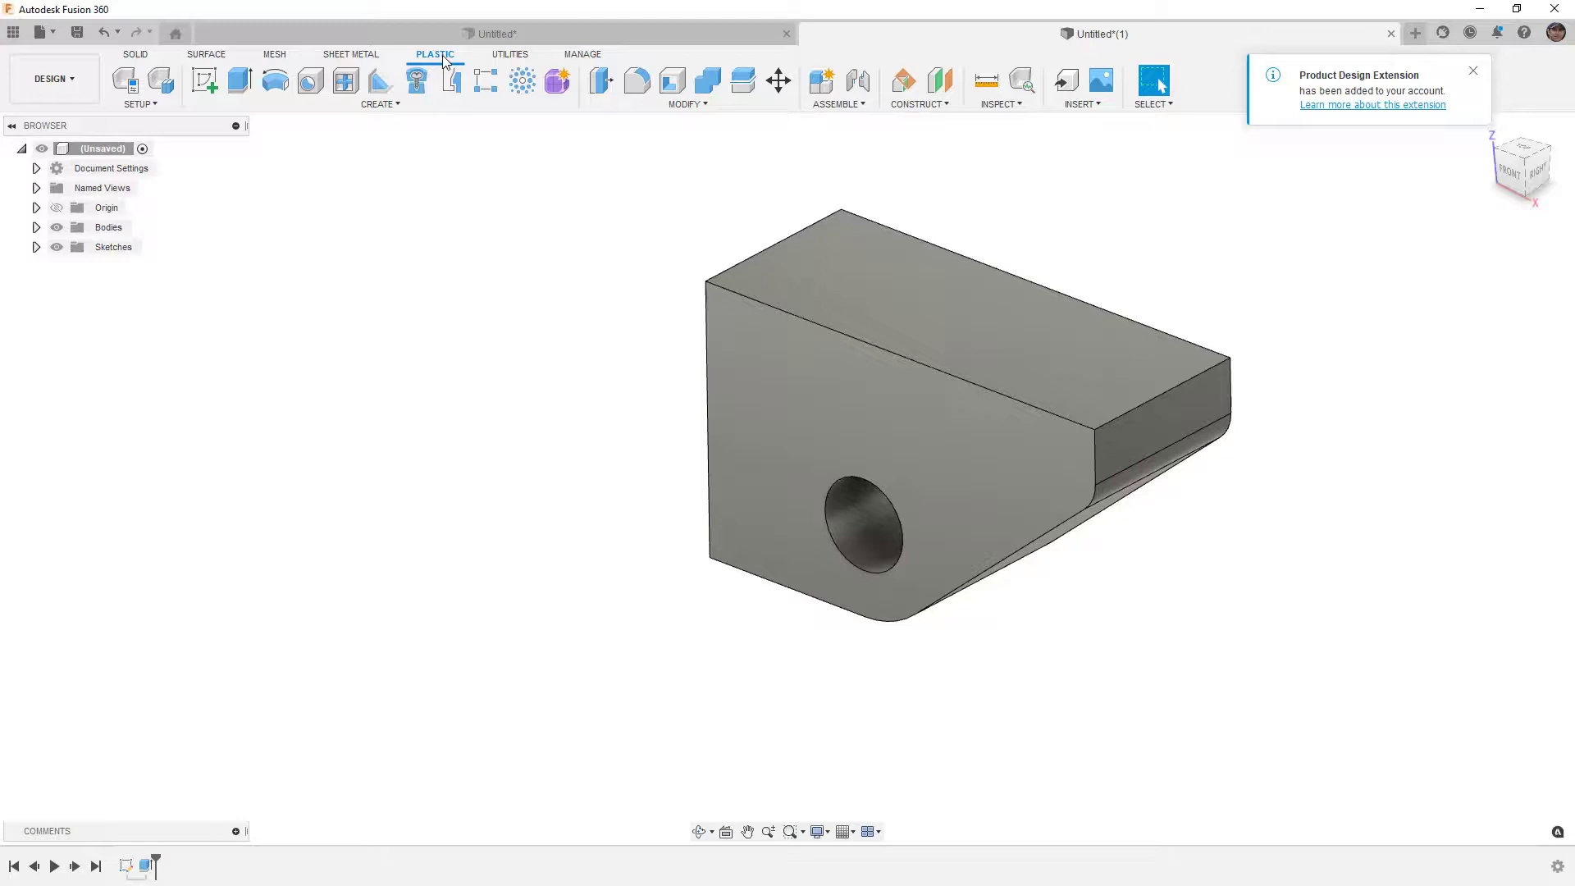
click(1473, 74)
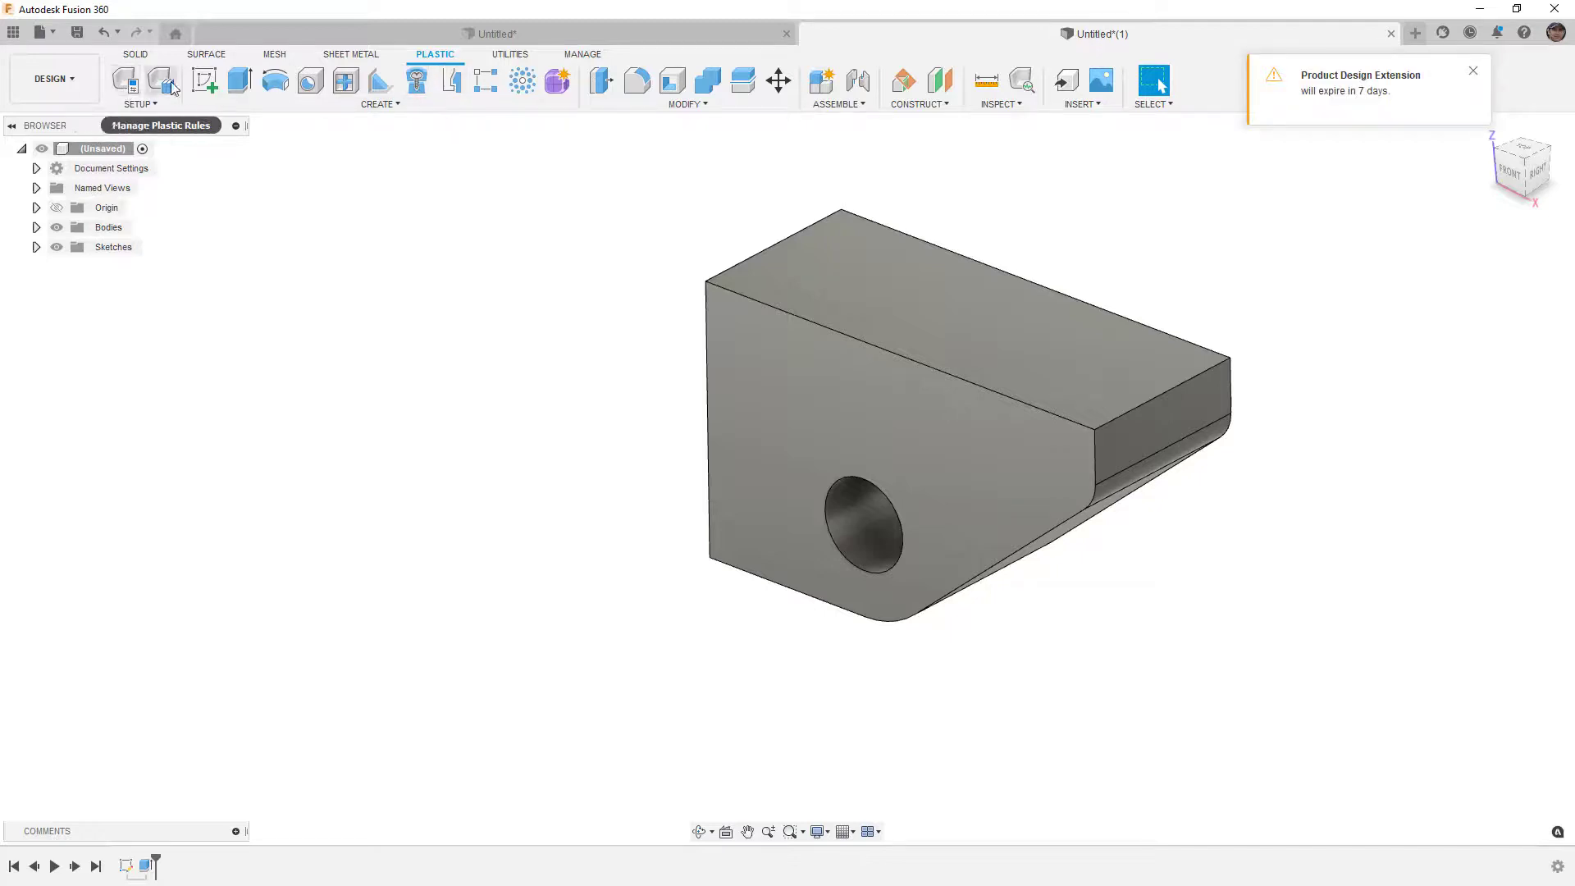
click(759, 105)
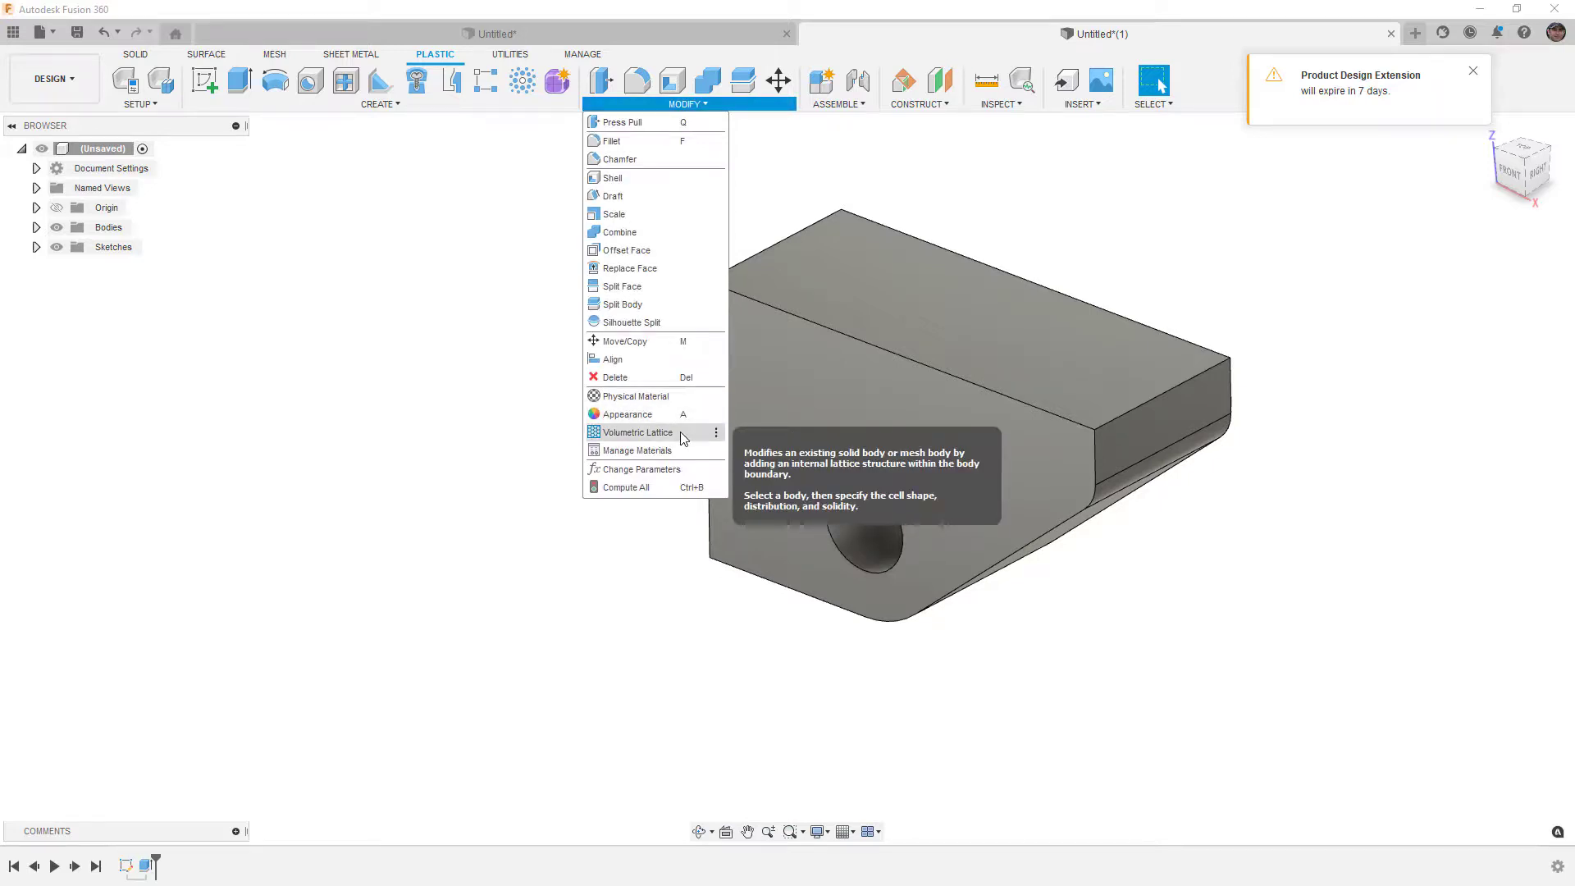
click(678, 433)
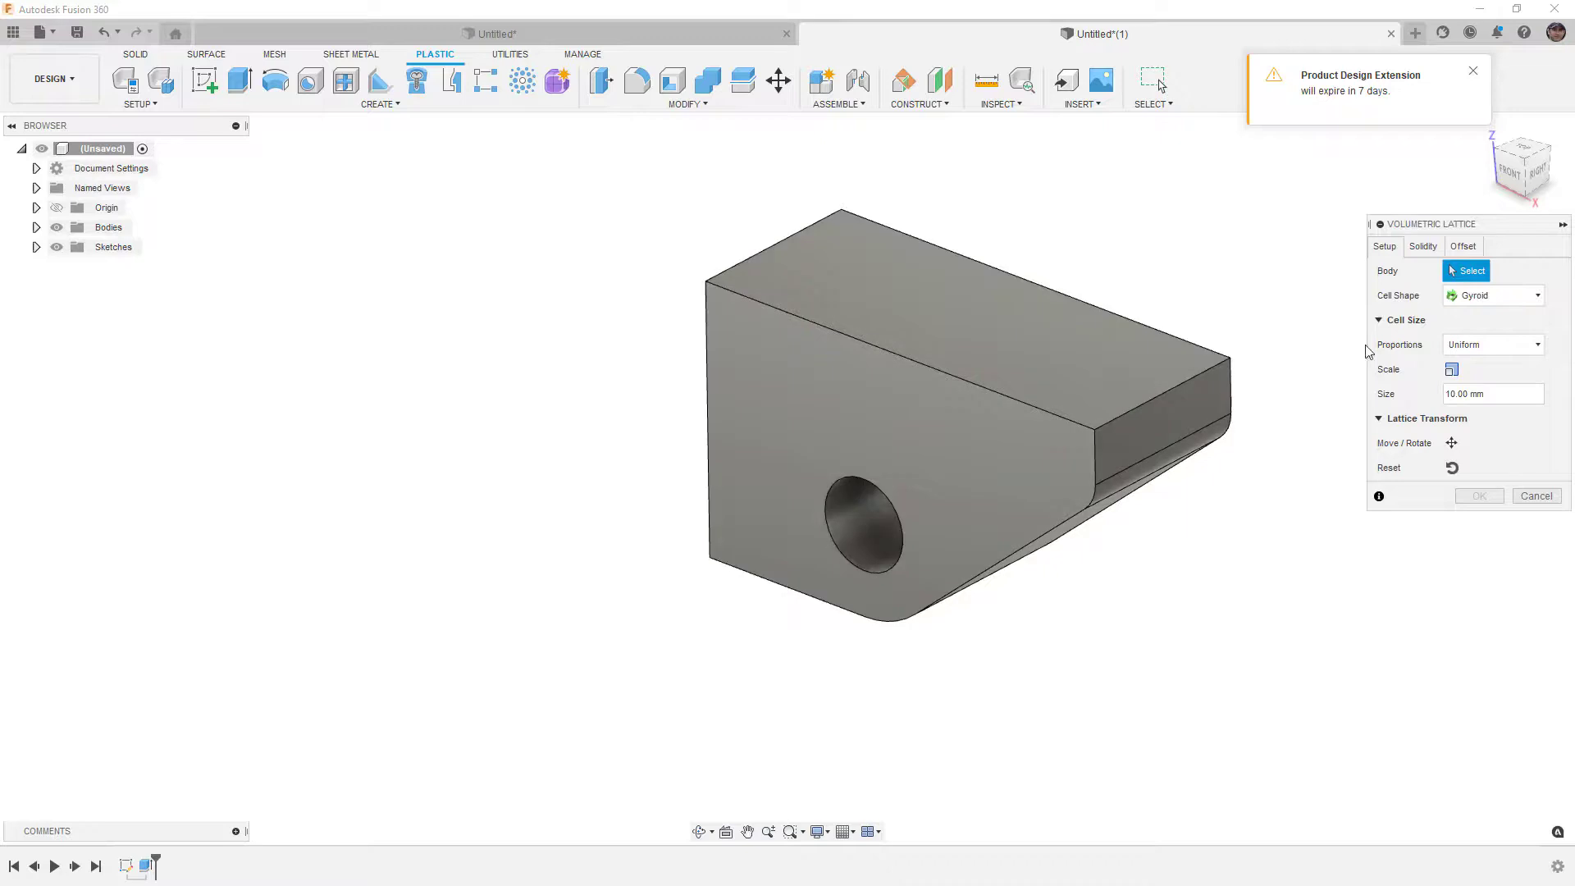
click(1474, 73)
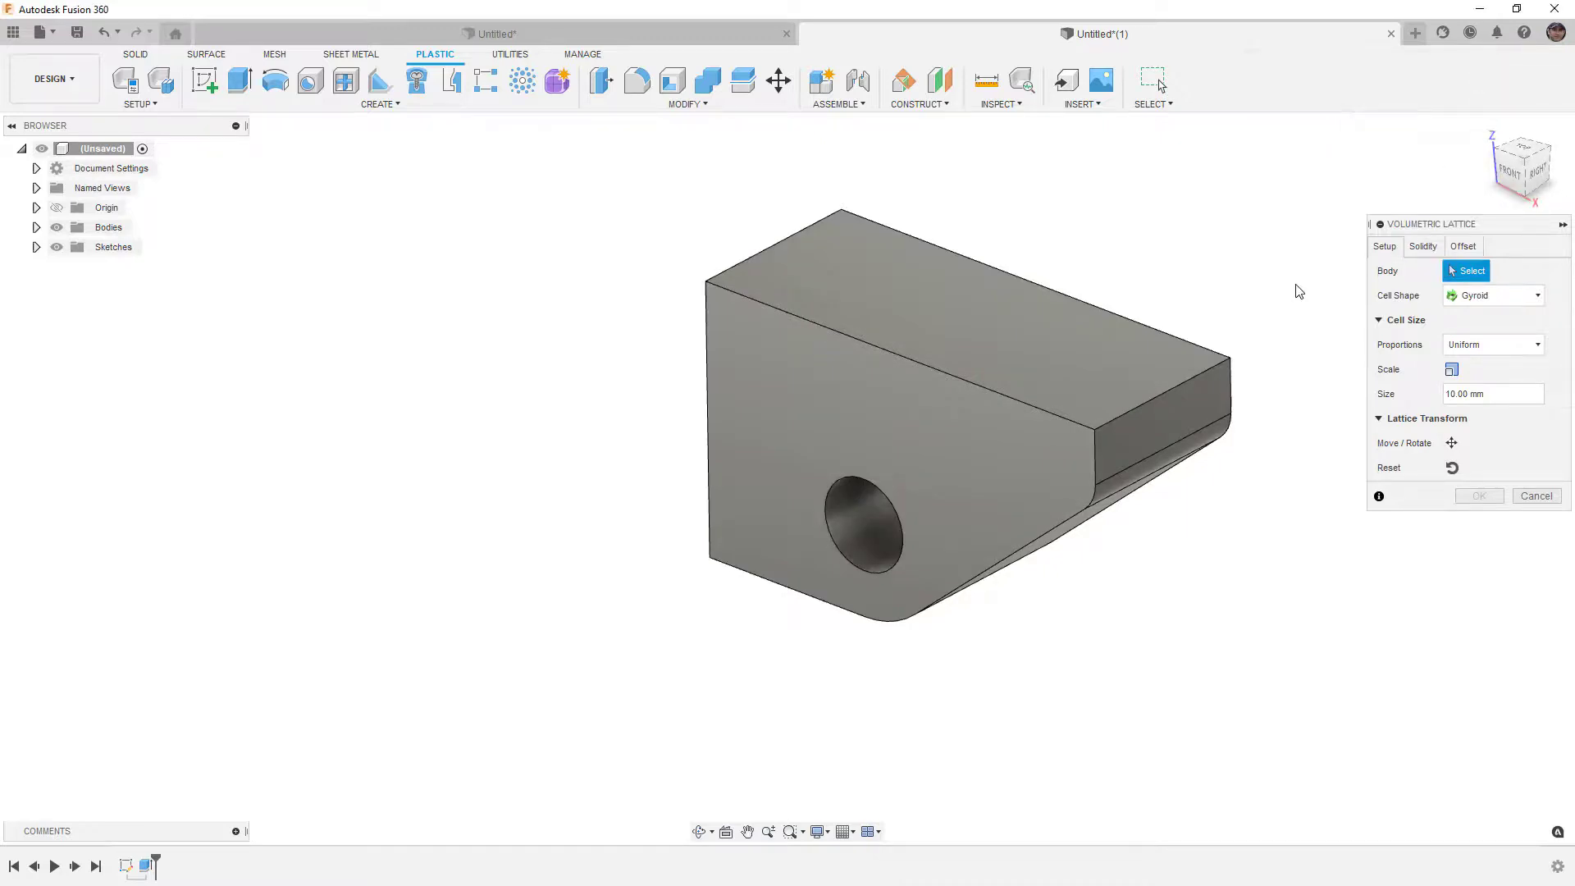
middle_drag(1195, 334, 1047, 337)
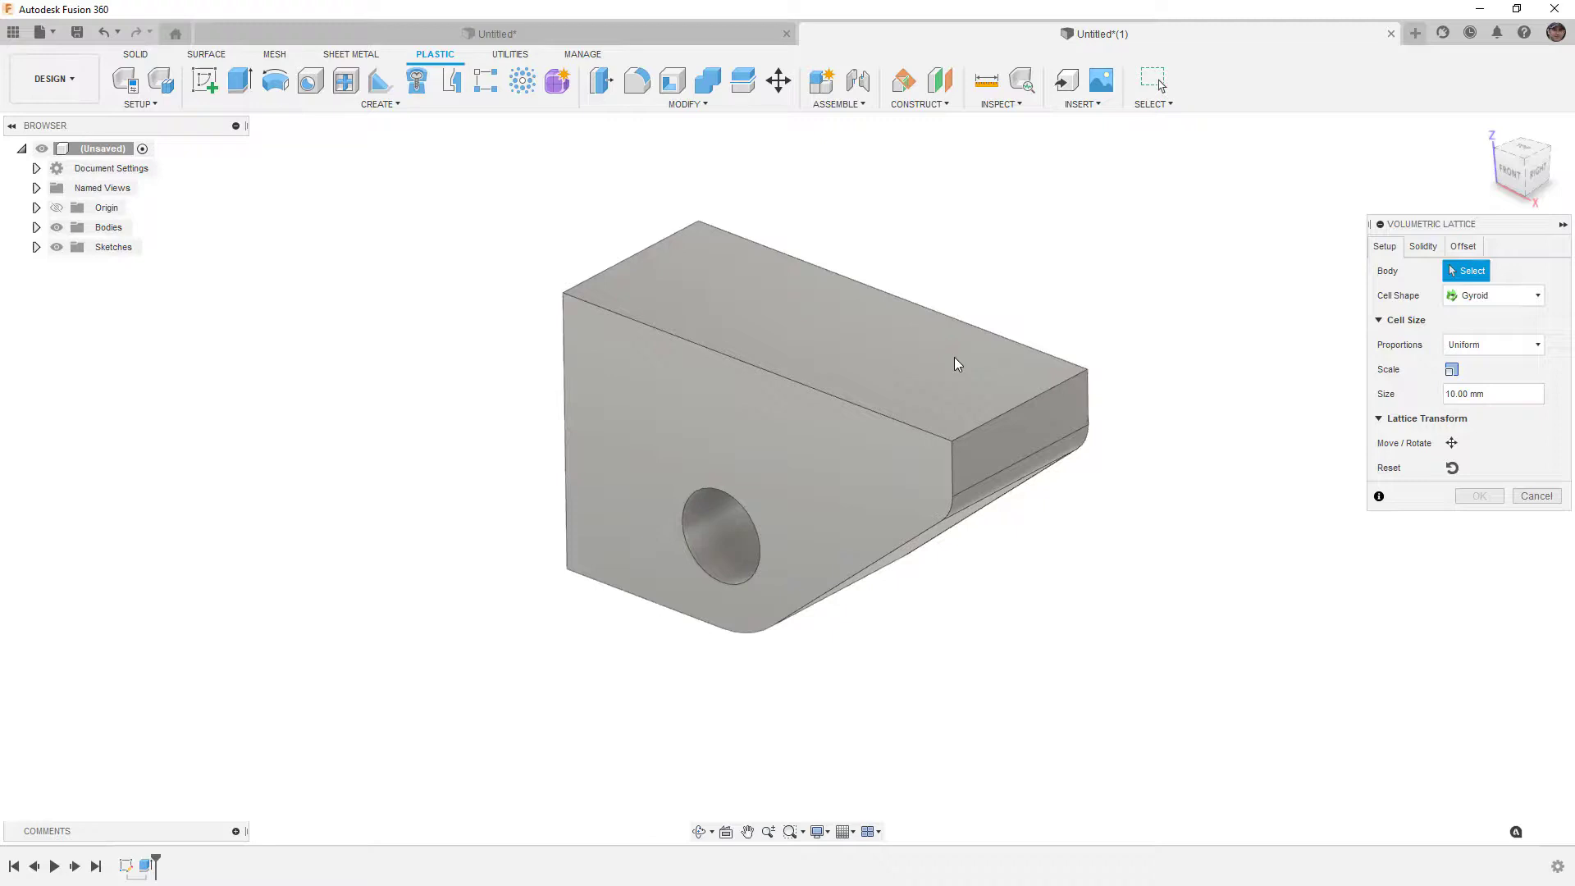
- Select the bracket as the lattice body and switch to a straight front view
click(953, 357)
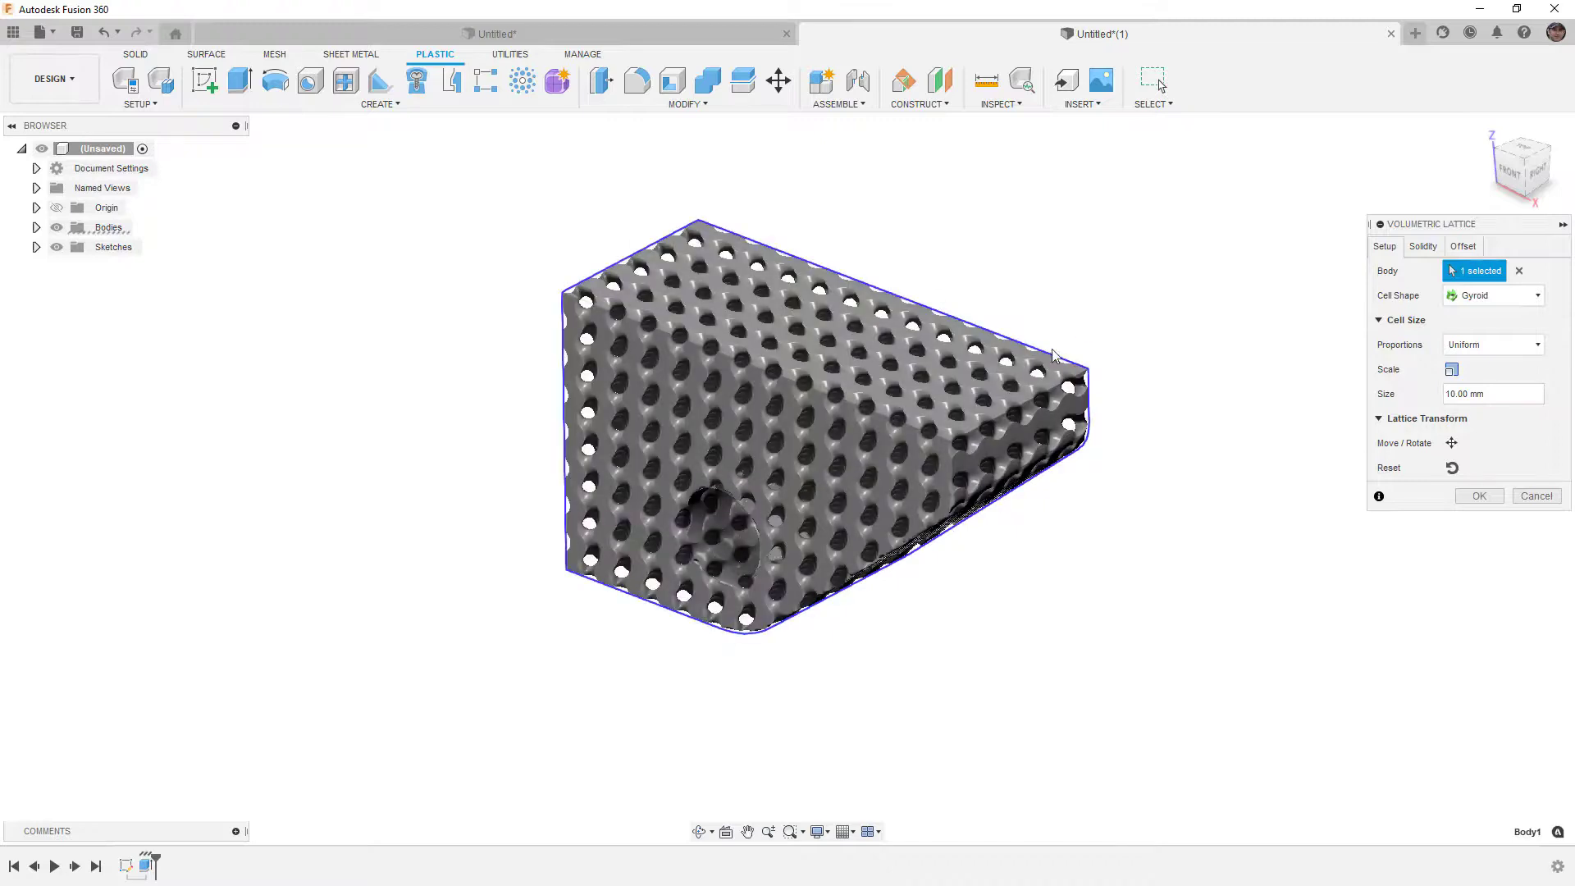
shift+middle_drag(1055, 354, 1025, 312)
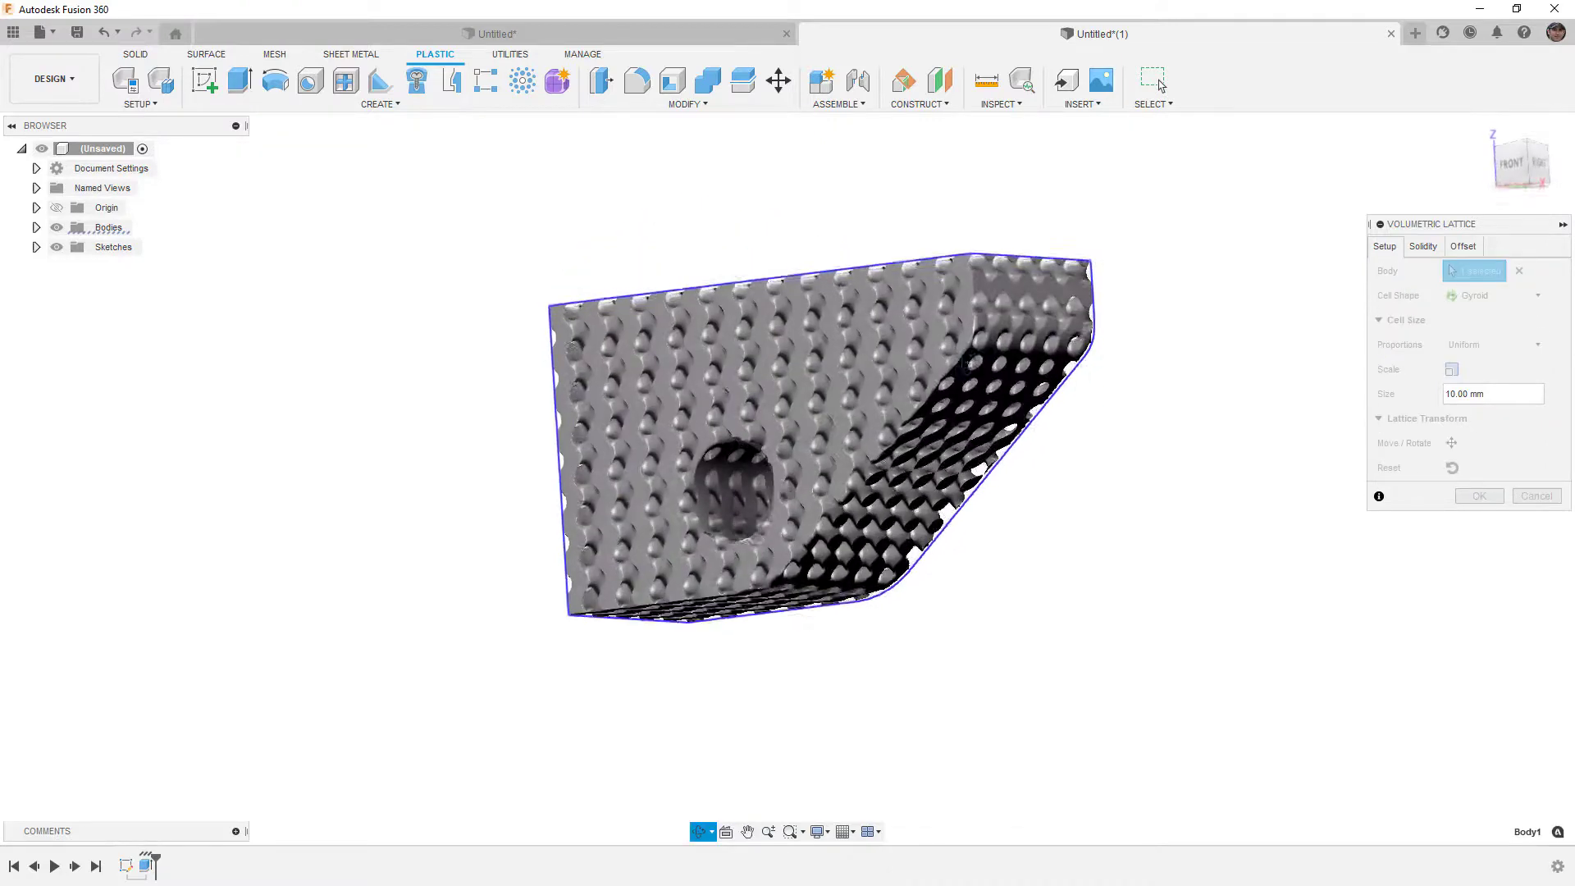
shift+middle_drag(971, 363, 1021, 420)
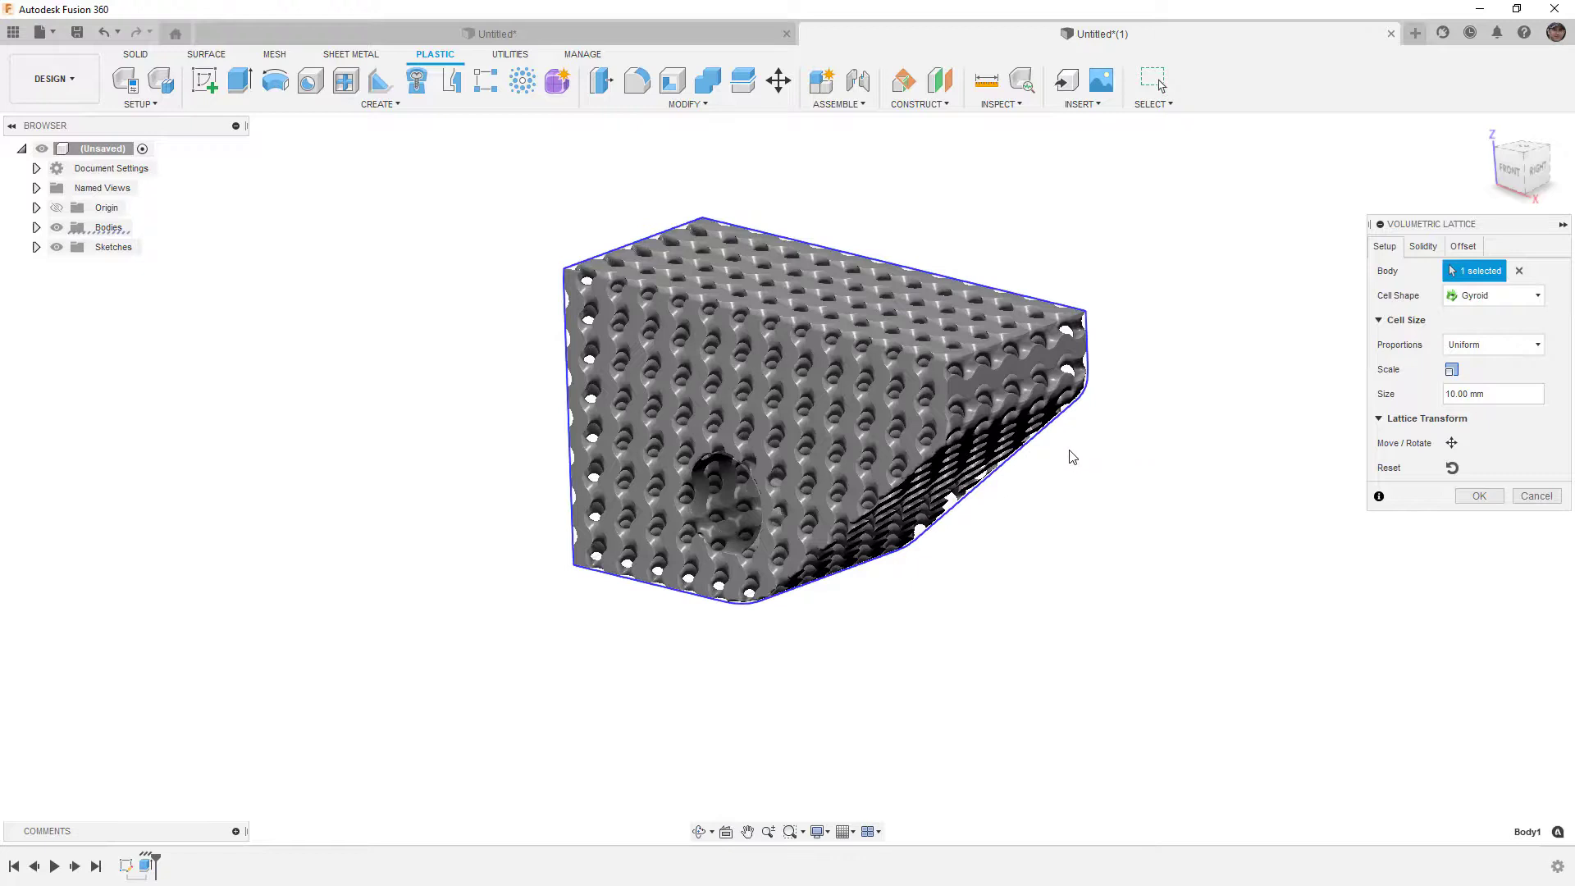
scroll(776, 367, up, 5)
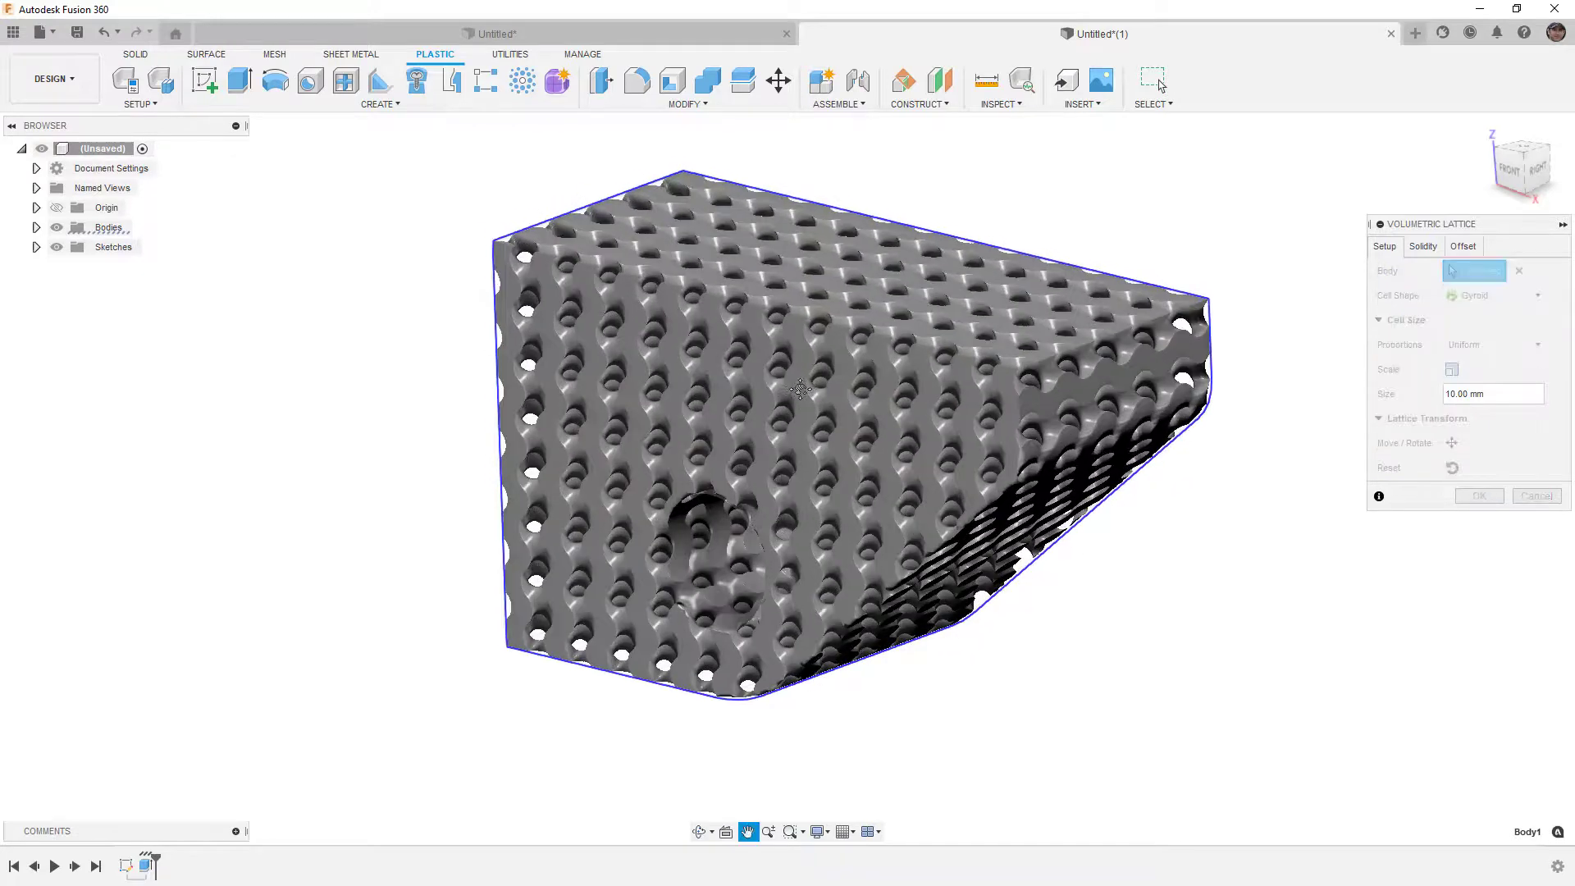
middle_drag(801, 388, 824, 406)
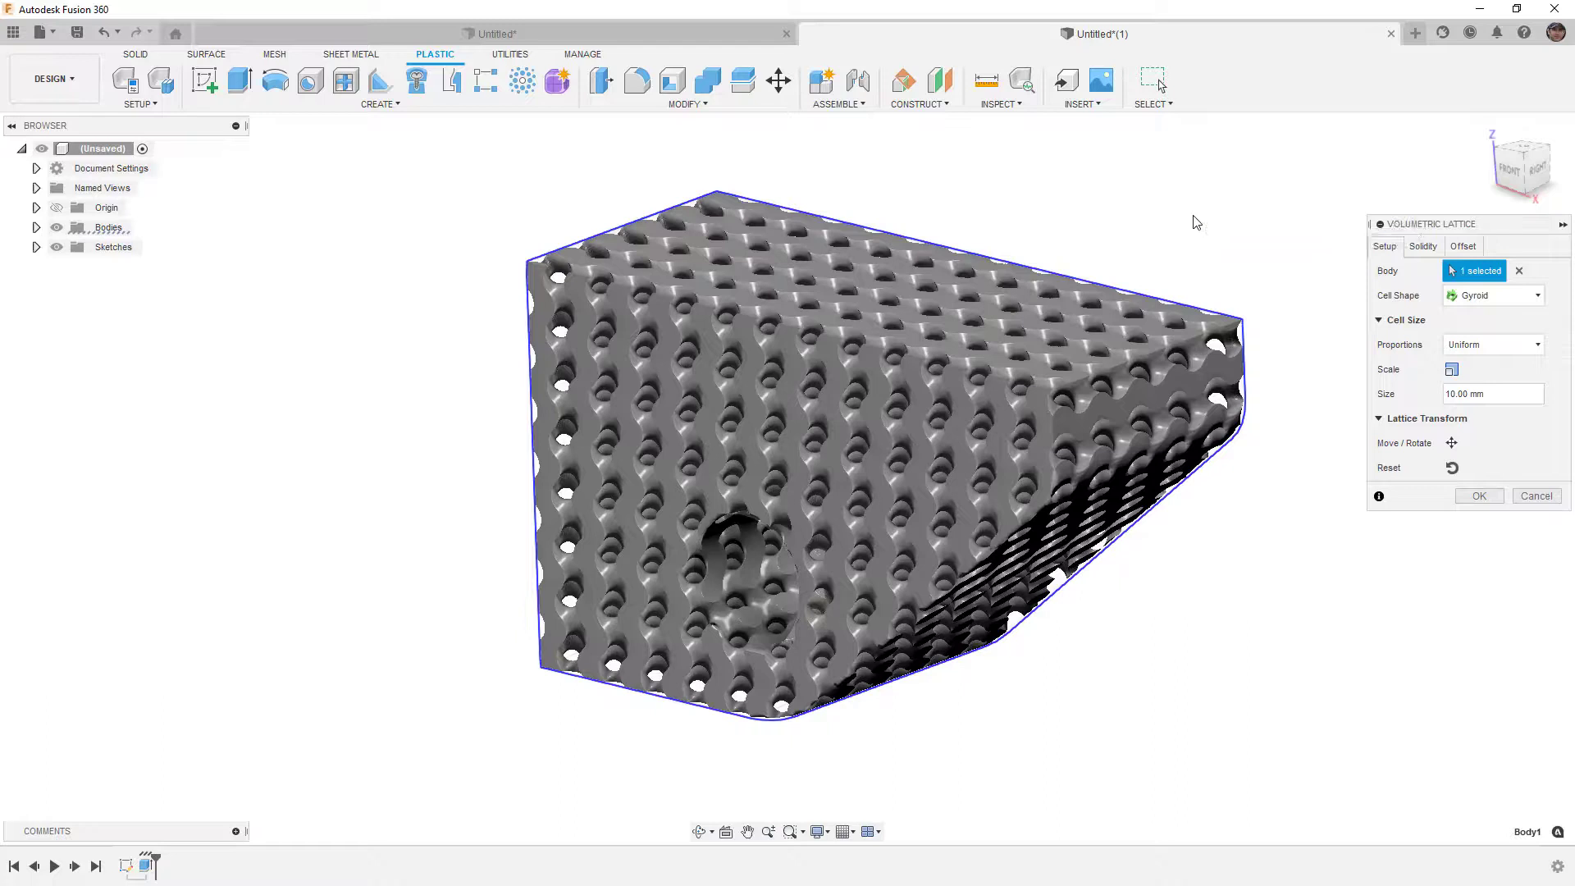
click(1507, 174)
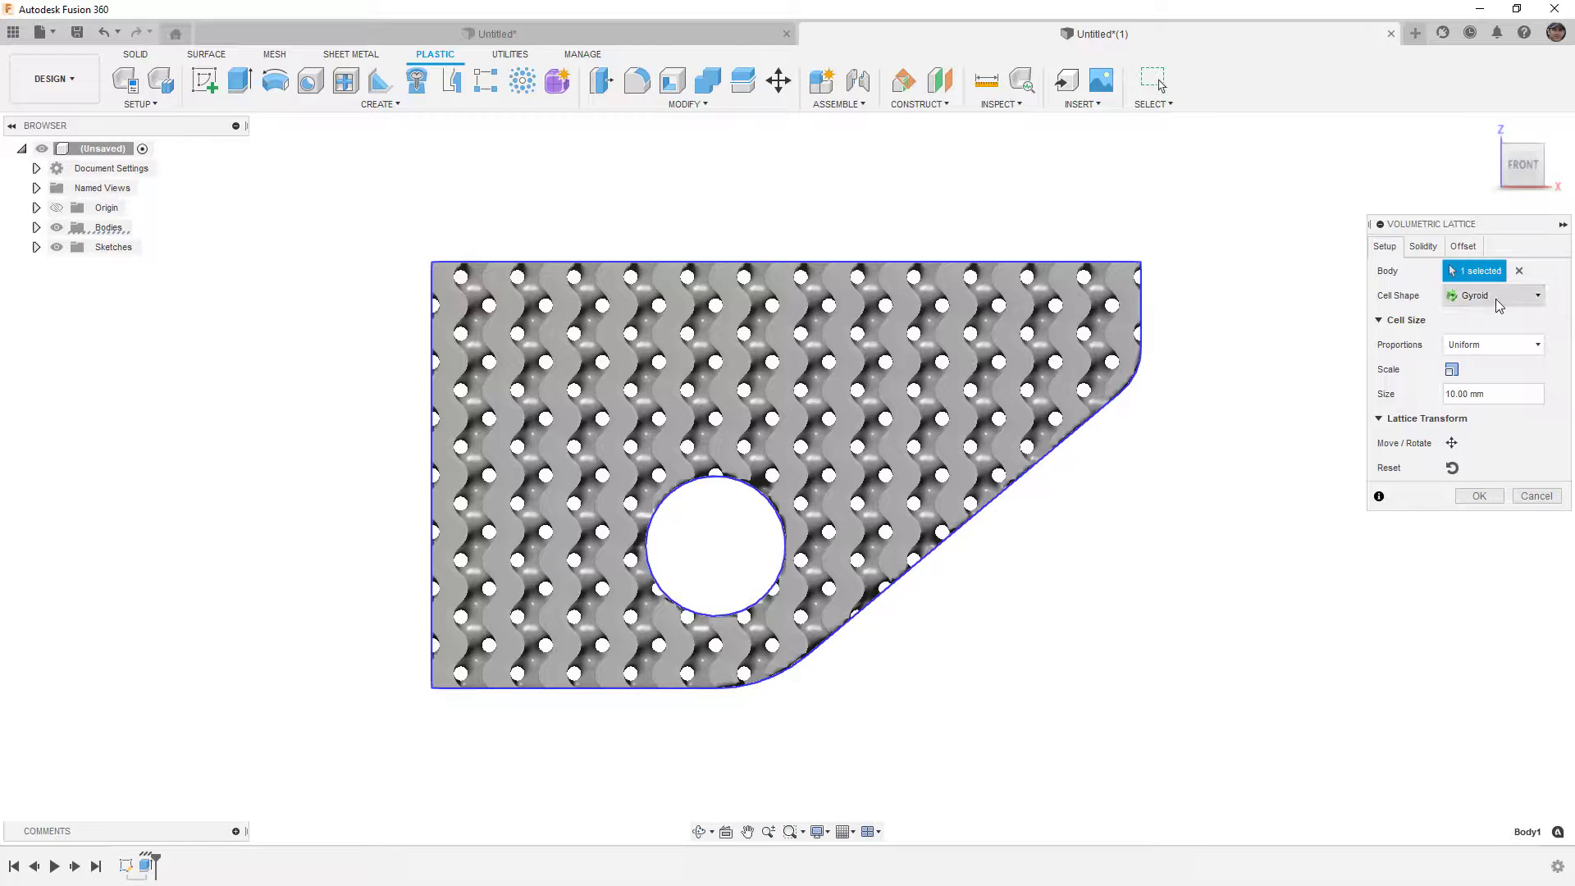
- Try the Cross and Schwarz P cell shapes, settling on Cross
click(1494, 299)
click(1481, 341)
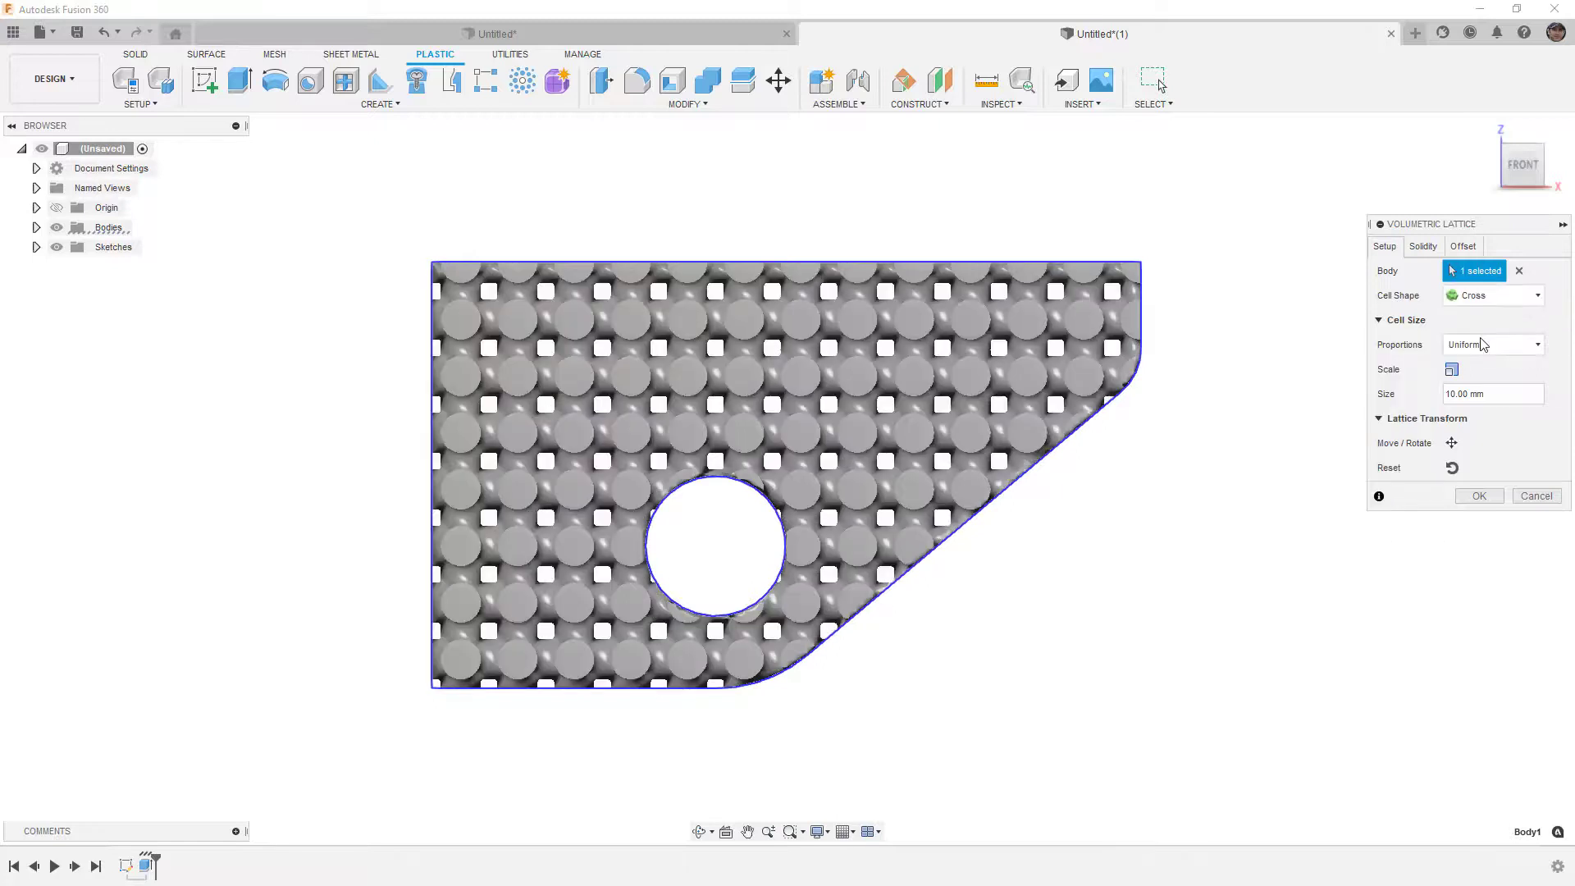
click(1501, 297)
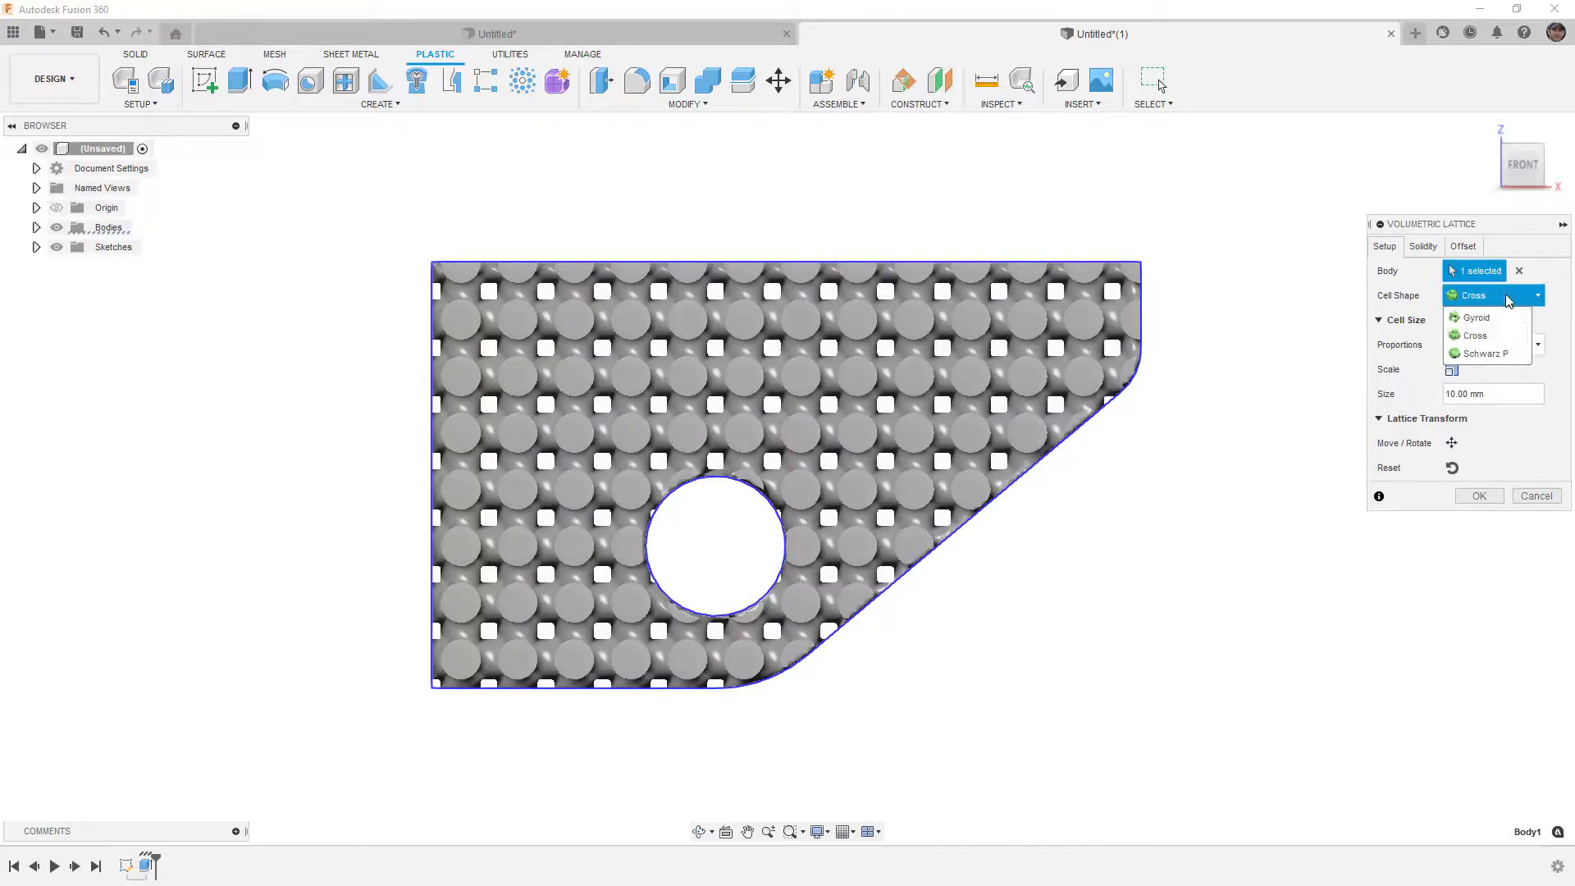
click(1501, 353)
shift+middle_drag(1171, 391, 1096, 436)
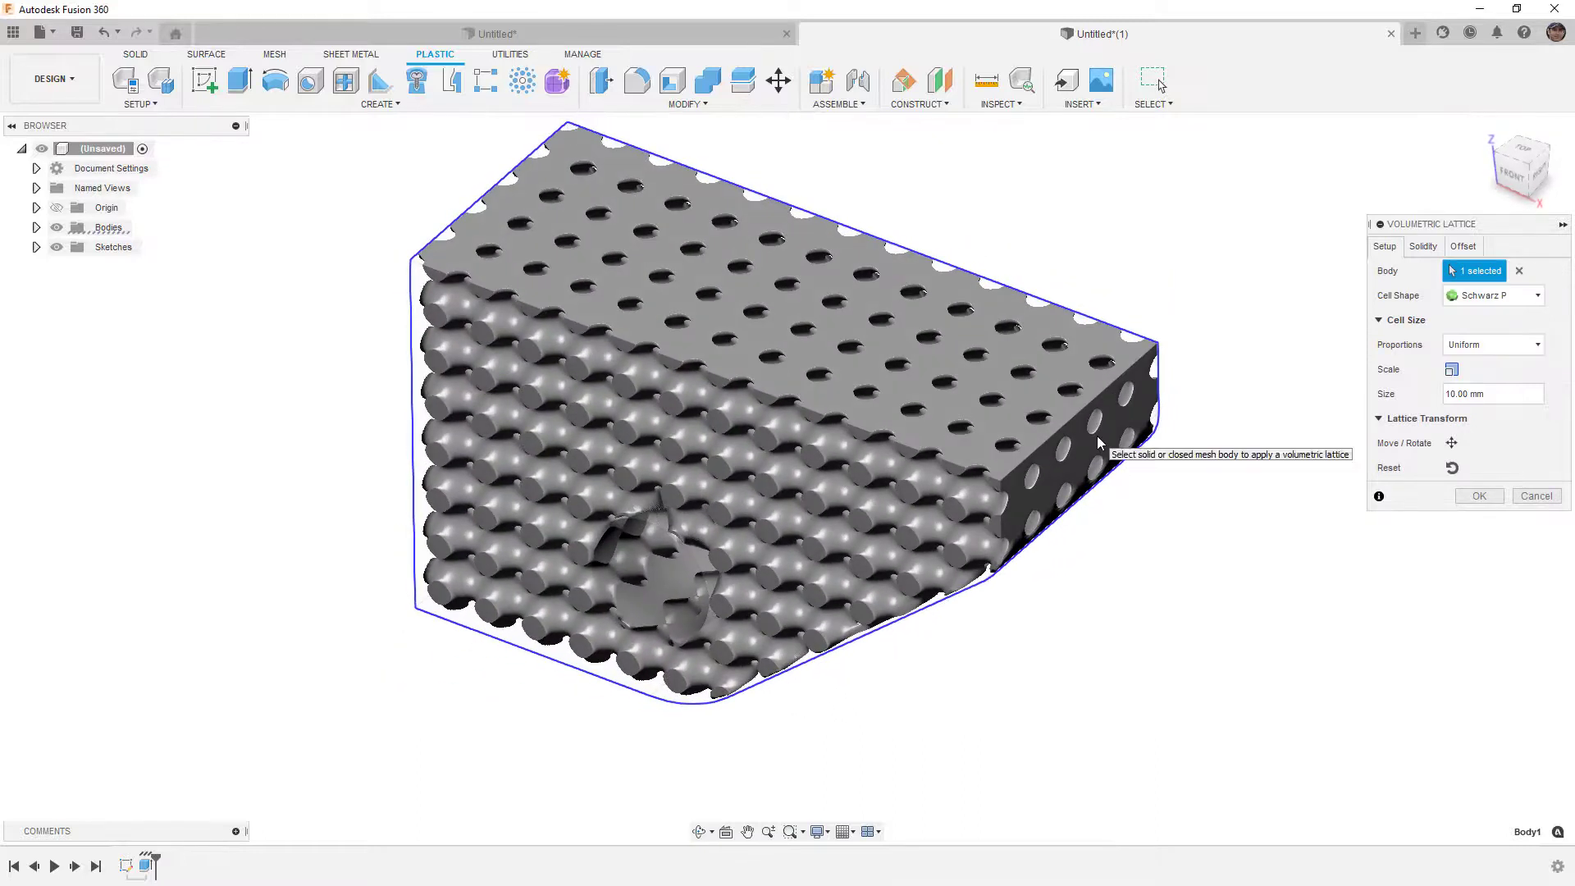
click(1504, 297)
click(1504, 338)
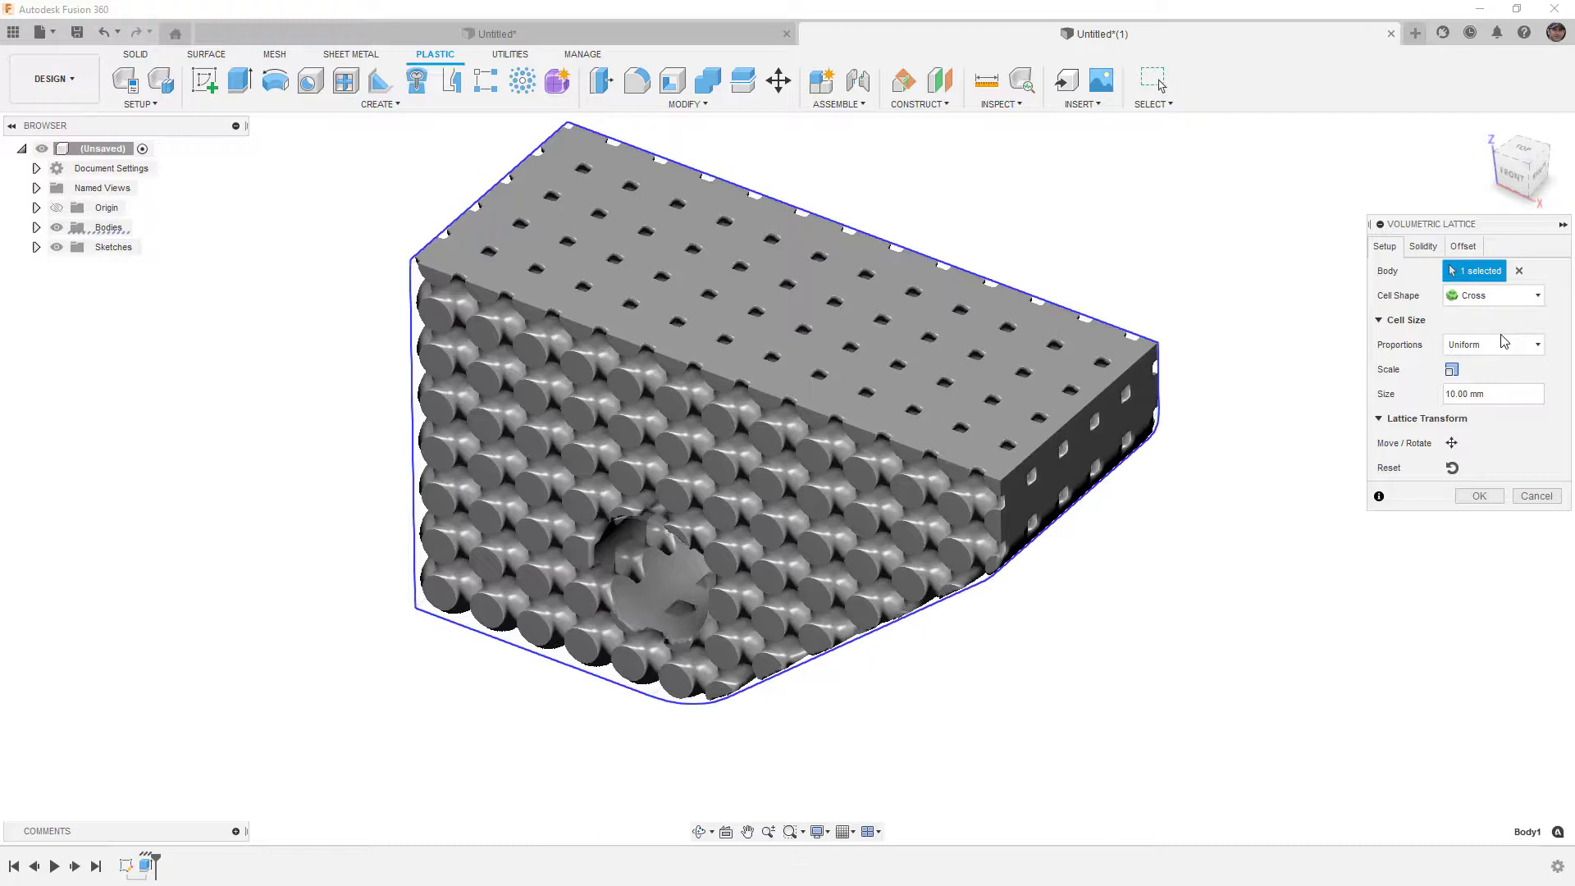
- Set the lattice cell size to 5 for a finer lattice
drag(1492, 391, 1423, 401)
text(5)
middle_drag(998, 475, 1074, 435)
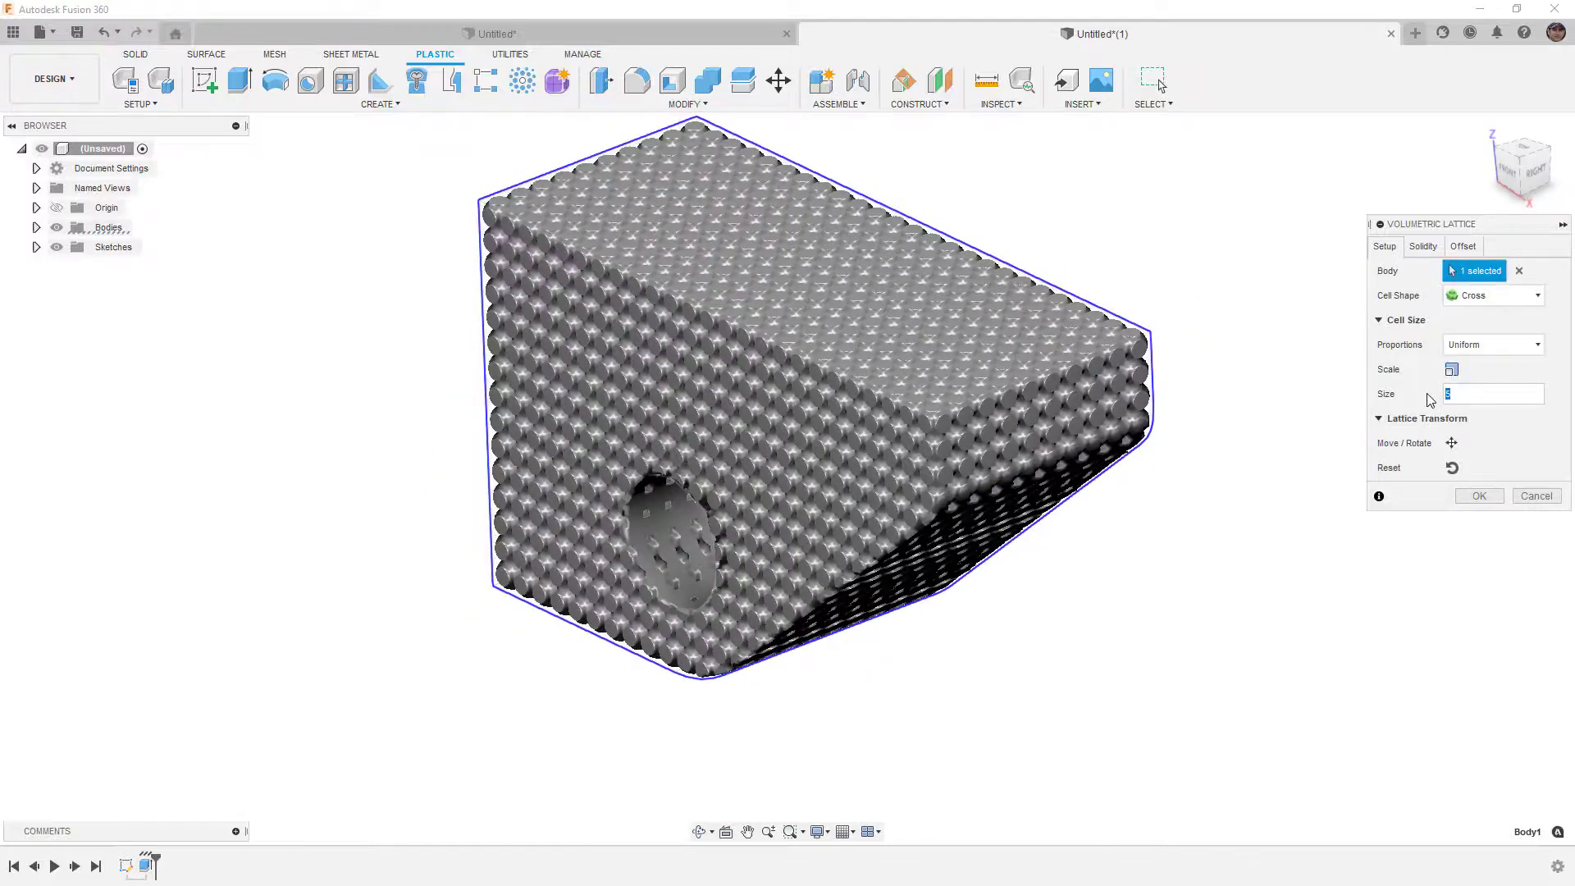
shift+middle_drag(1150, 441, 959, 477)
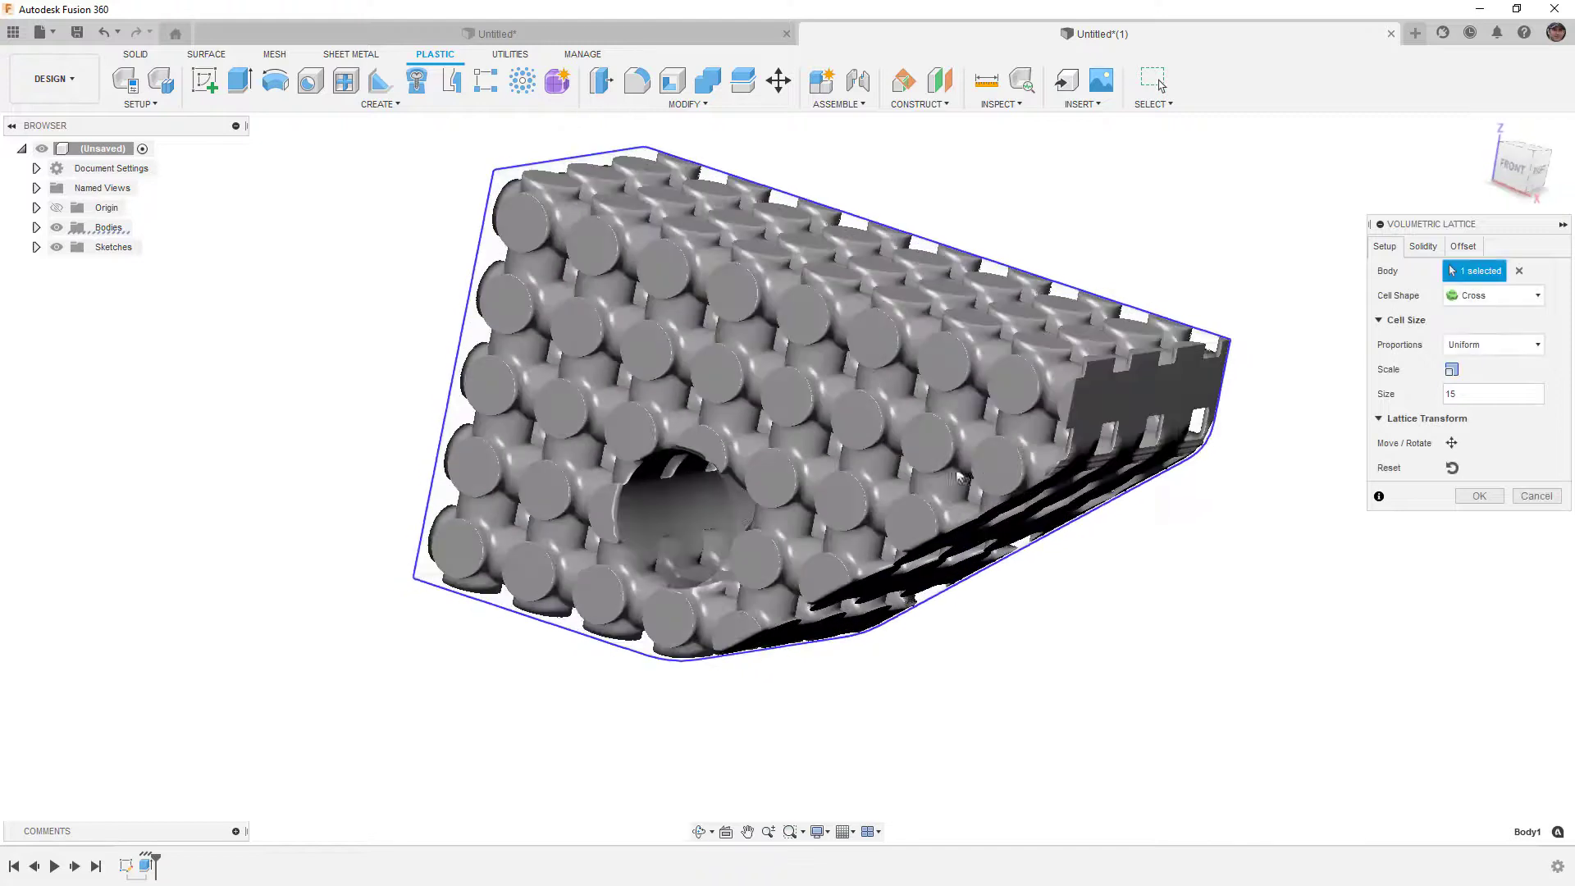
- Change the lattice cell shape back to Gyroid
click(1493, 293)
click(1490, 314)
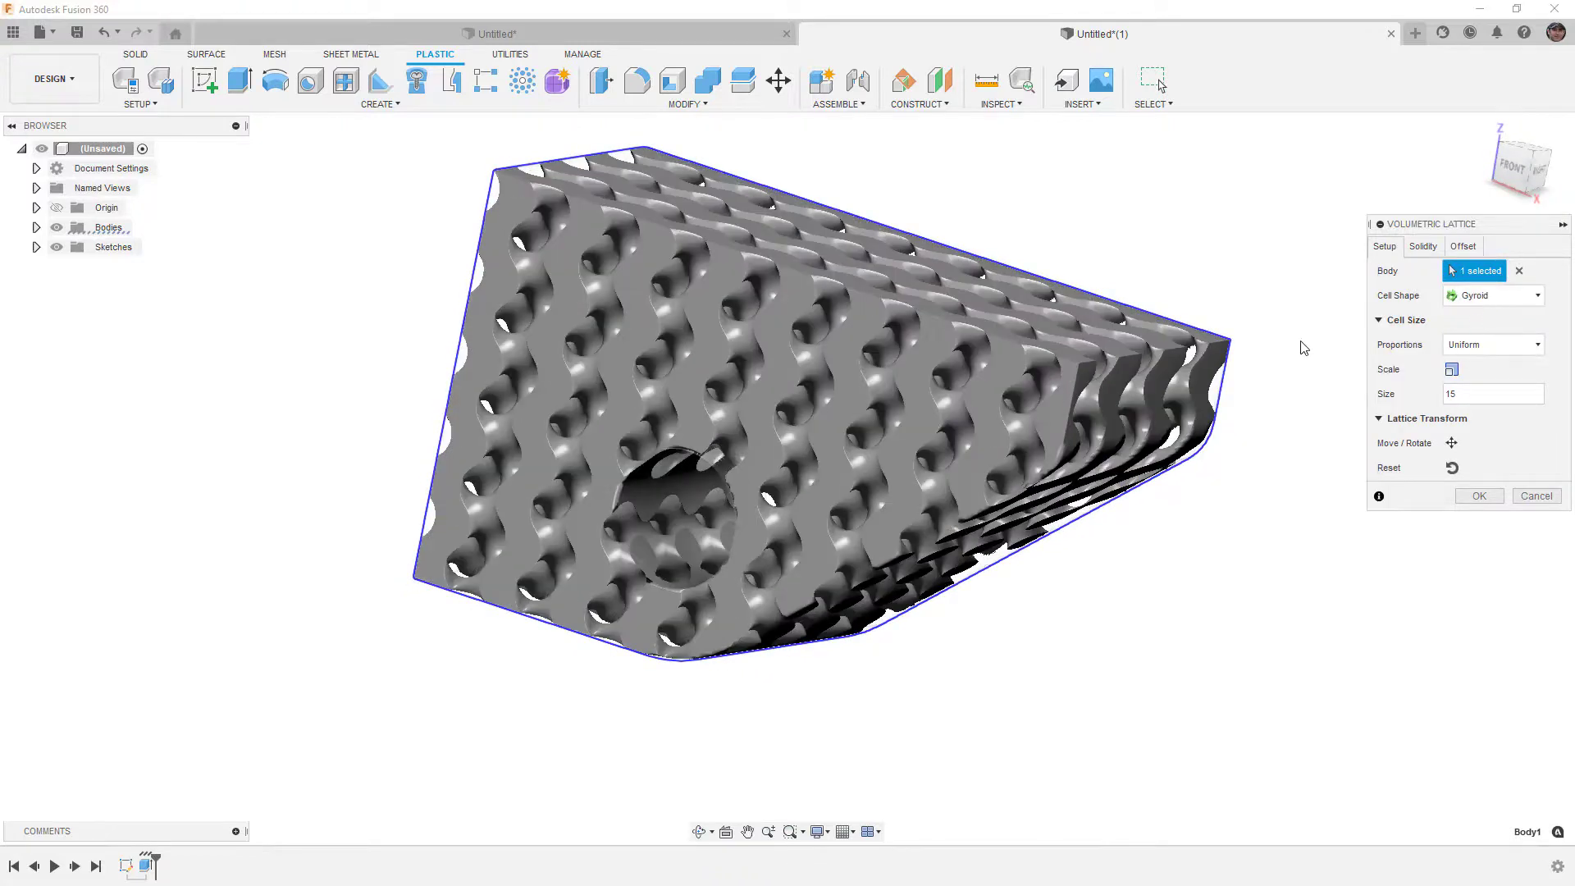
shift+middle_drag(1243, 353, 1206, 356)
click(1513, 348)
- Make the cell proportions Nonuniform with a Y Direction size of 15
click(1505, 381)
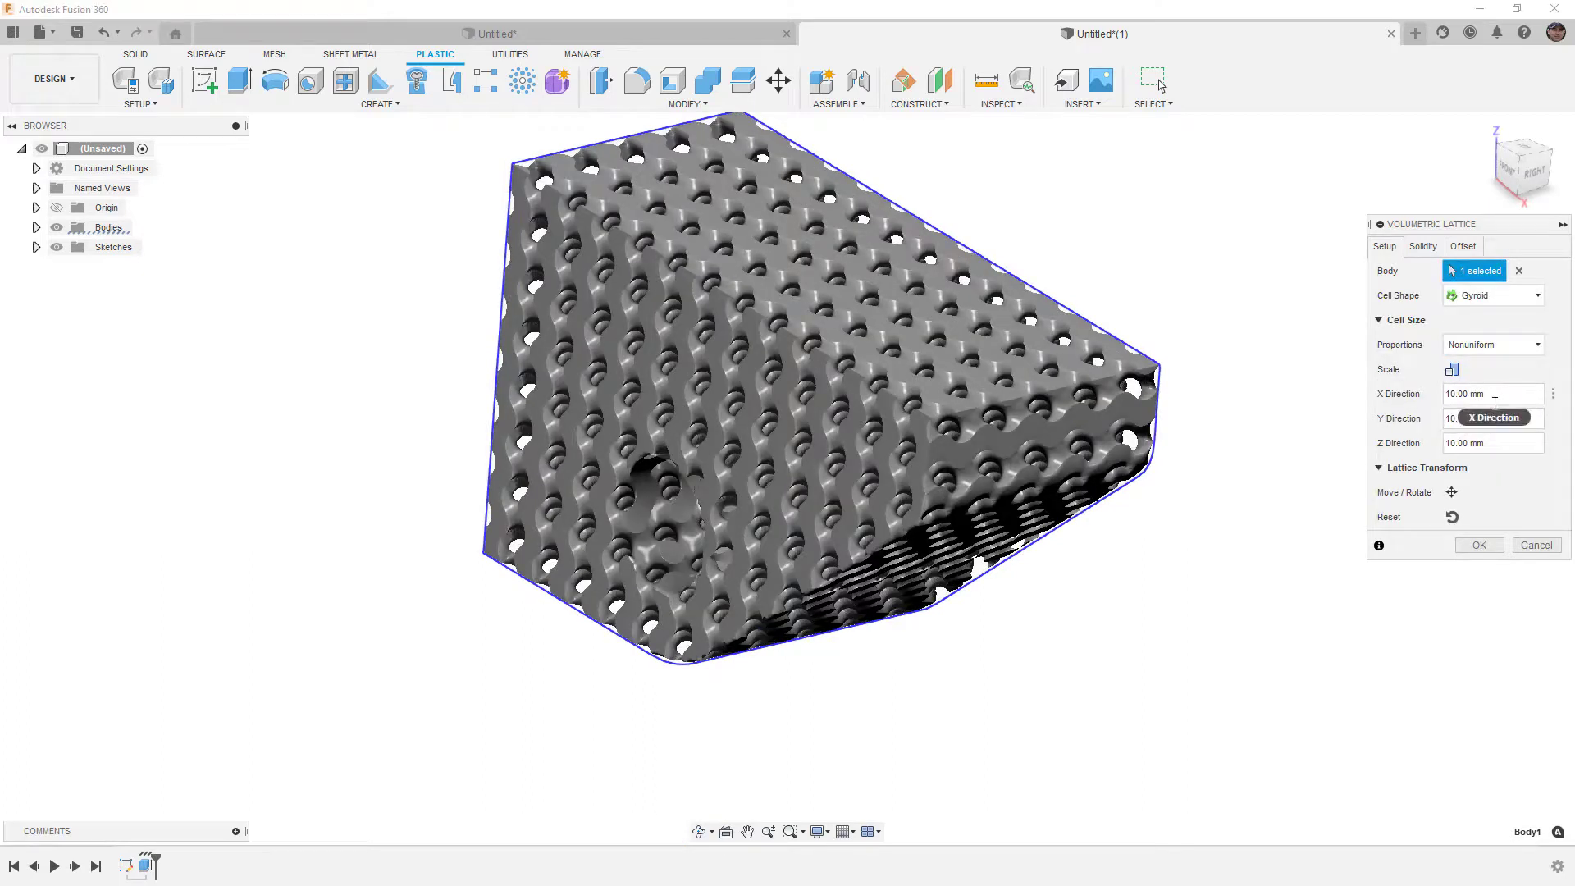
shift+middle_drag(1296, 449, 1244, 443)
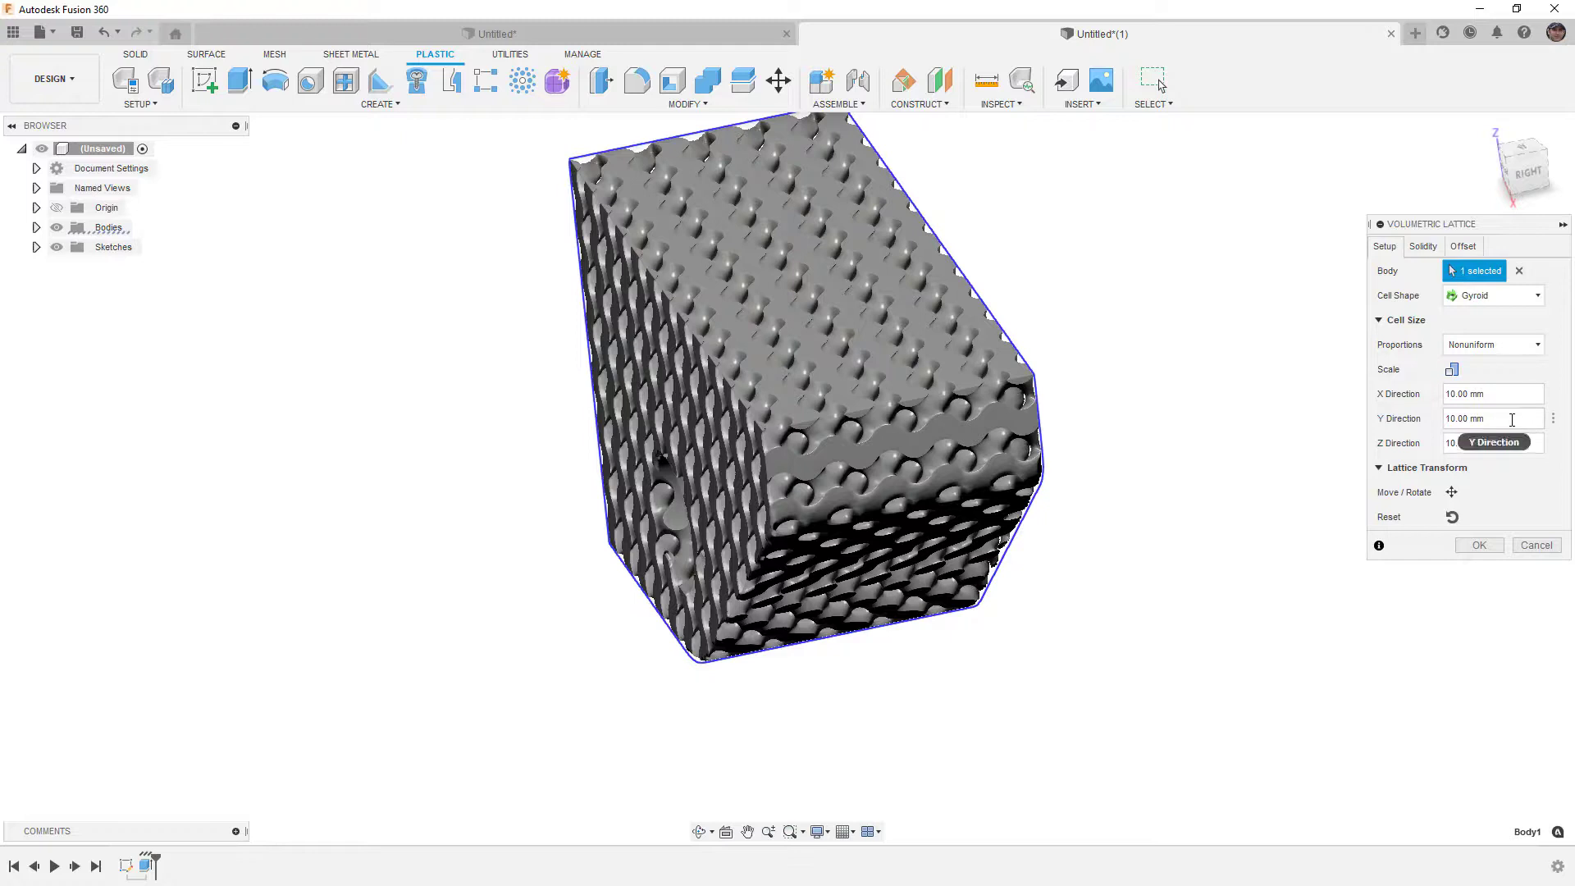
click(1468, 418)
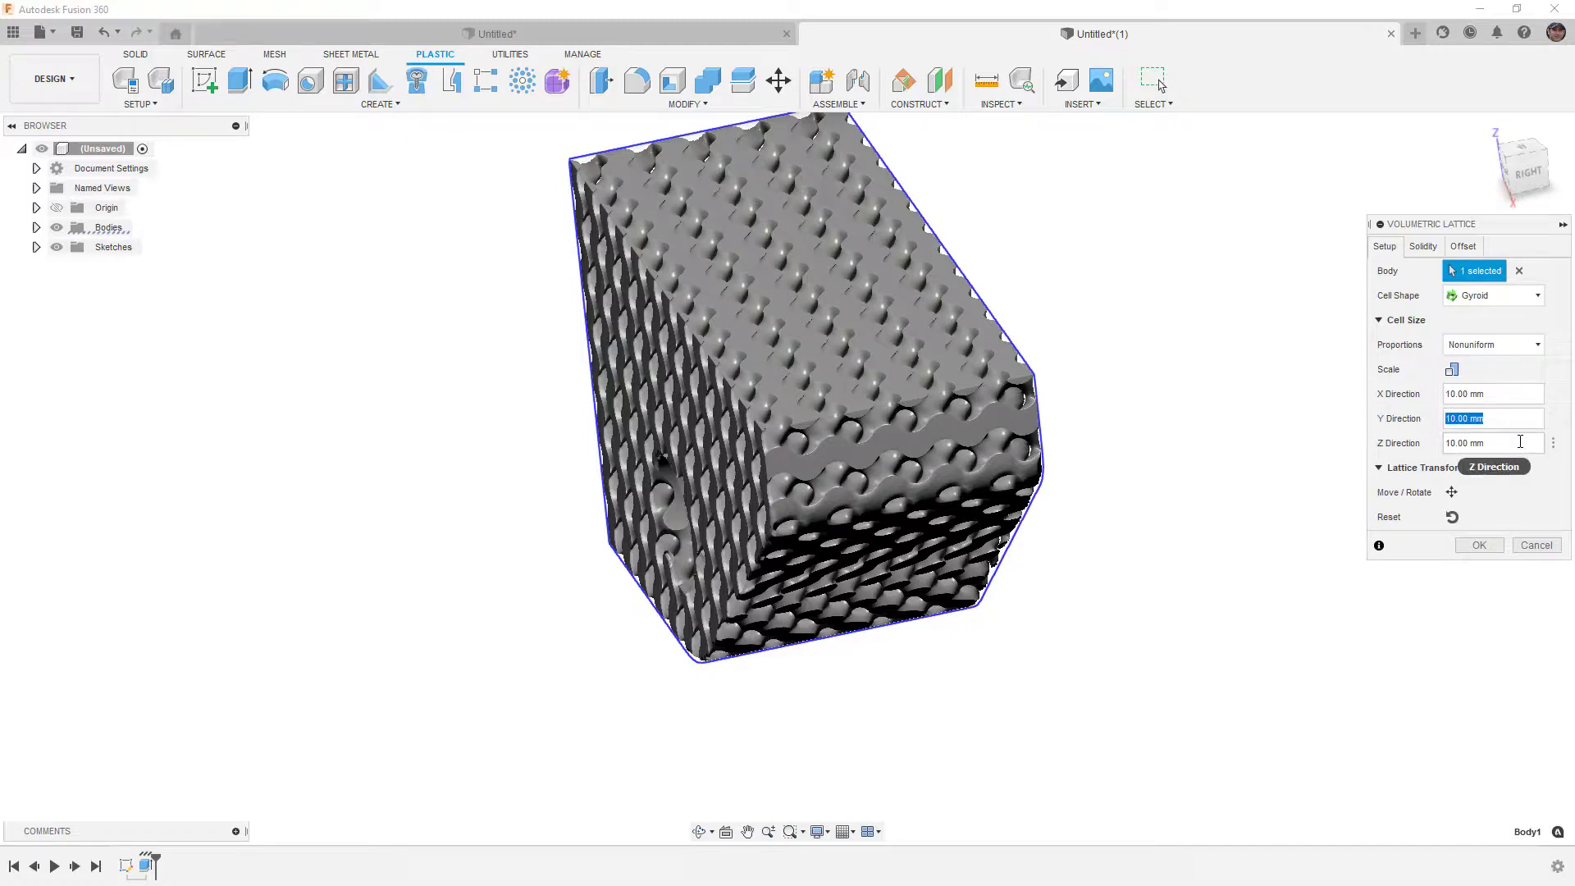
text(15)
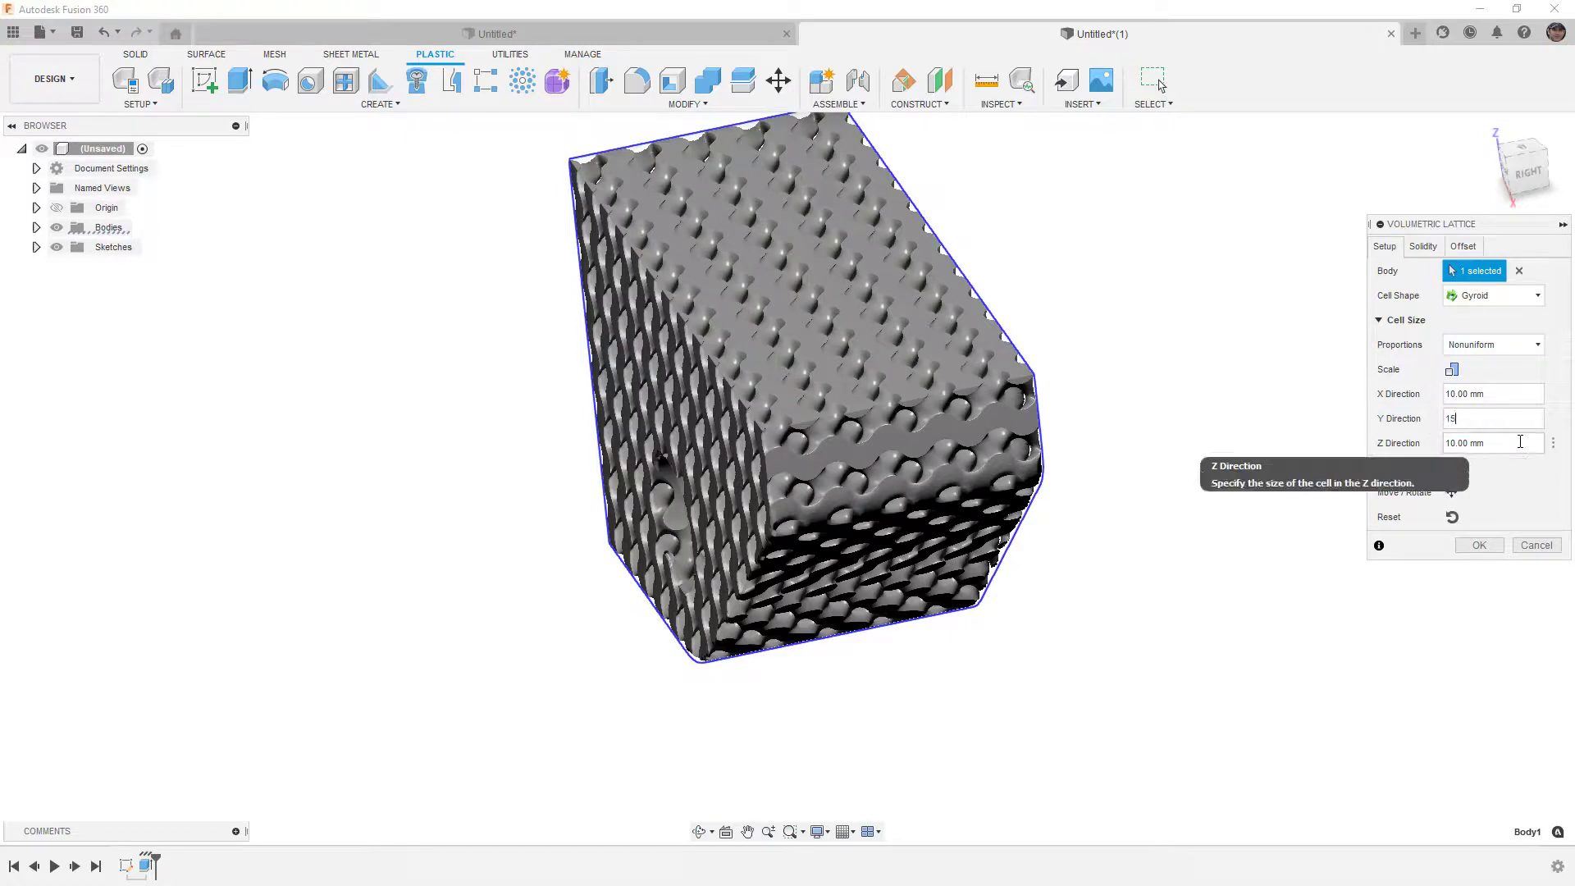
mouse_move(1163, 488)
shift+middle_down()
mouse_move(1266, 470)
mouse_move(1206, 468)
mouse_move(1178, 489)
shift+middle_up()
- Rotate the lattice pattern about 5 degrees, then return proportions to Uniform
click(1451, 492)
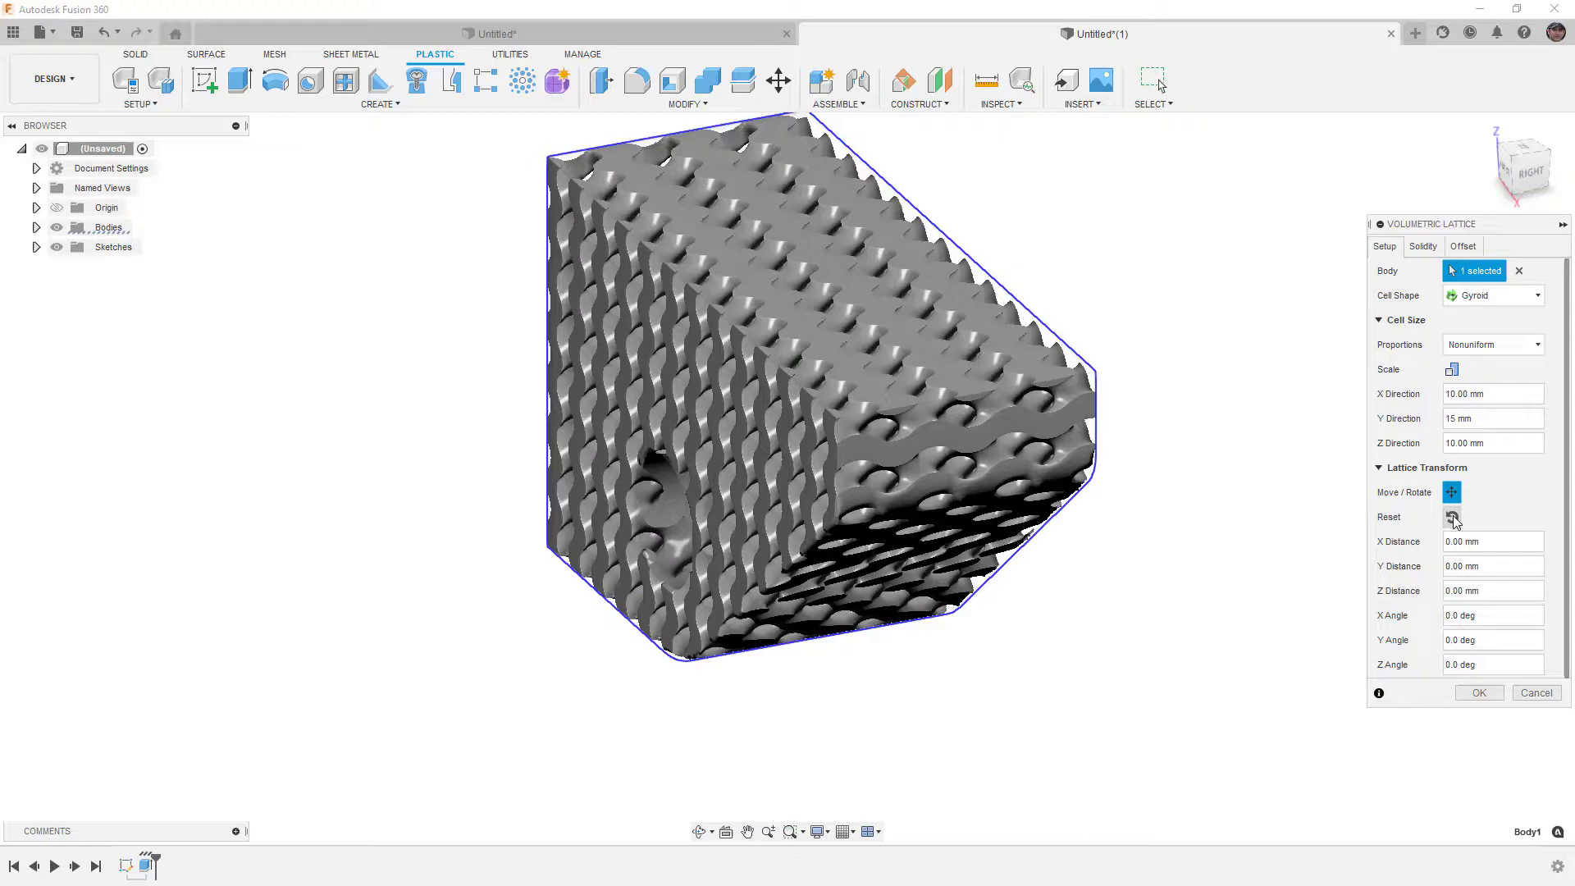
drag(557, 478, 555, 479)
click(1452, 492)
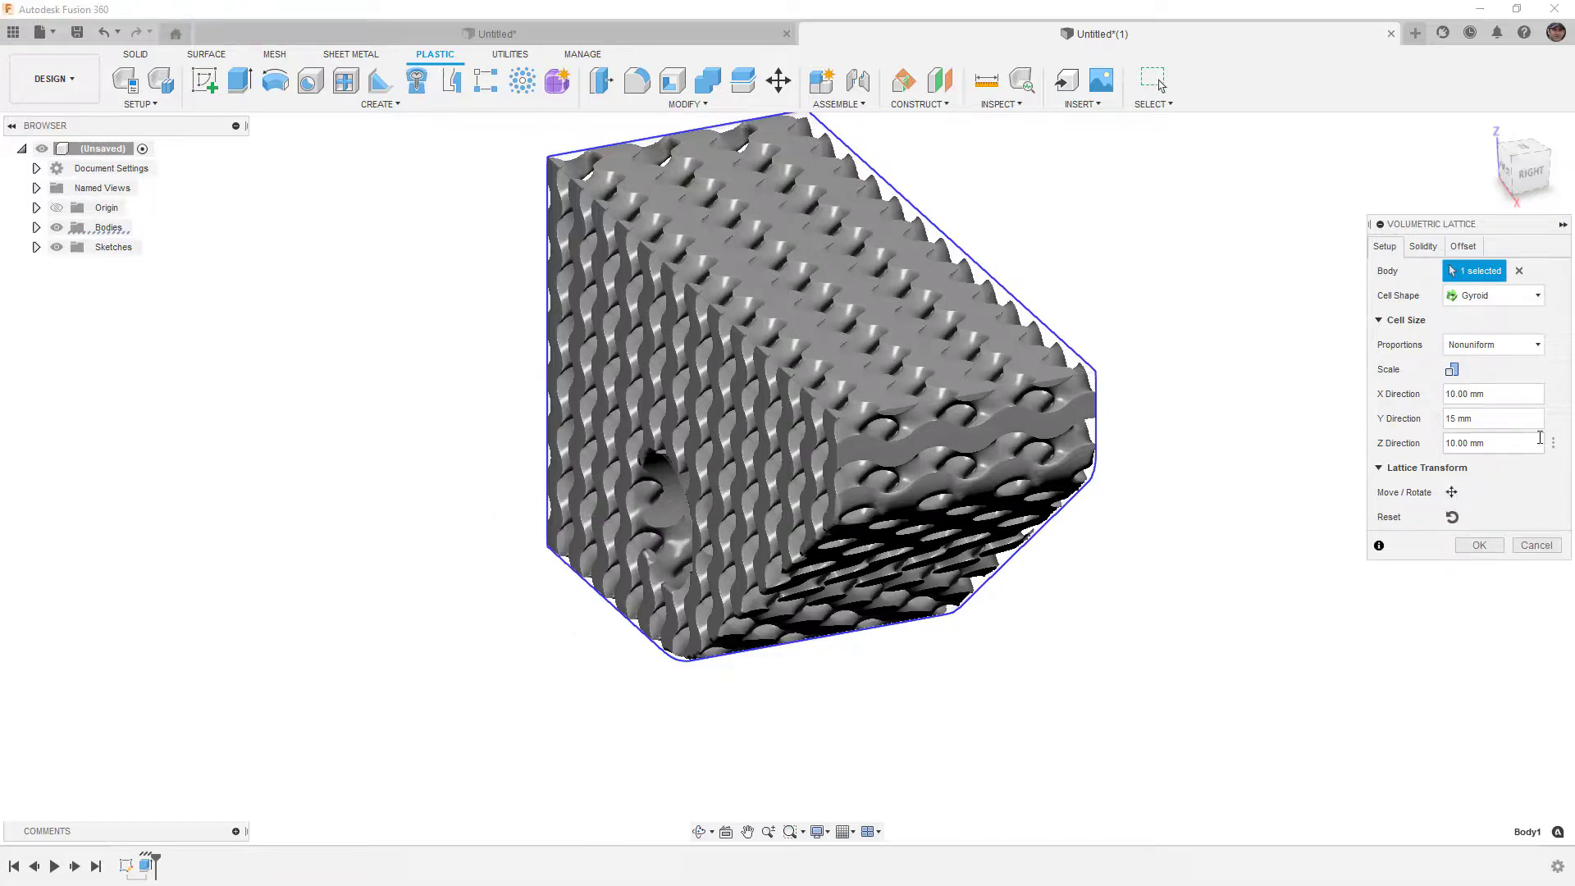
click(1492, 345)
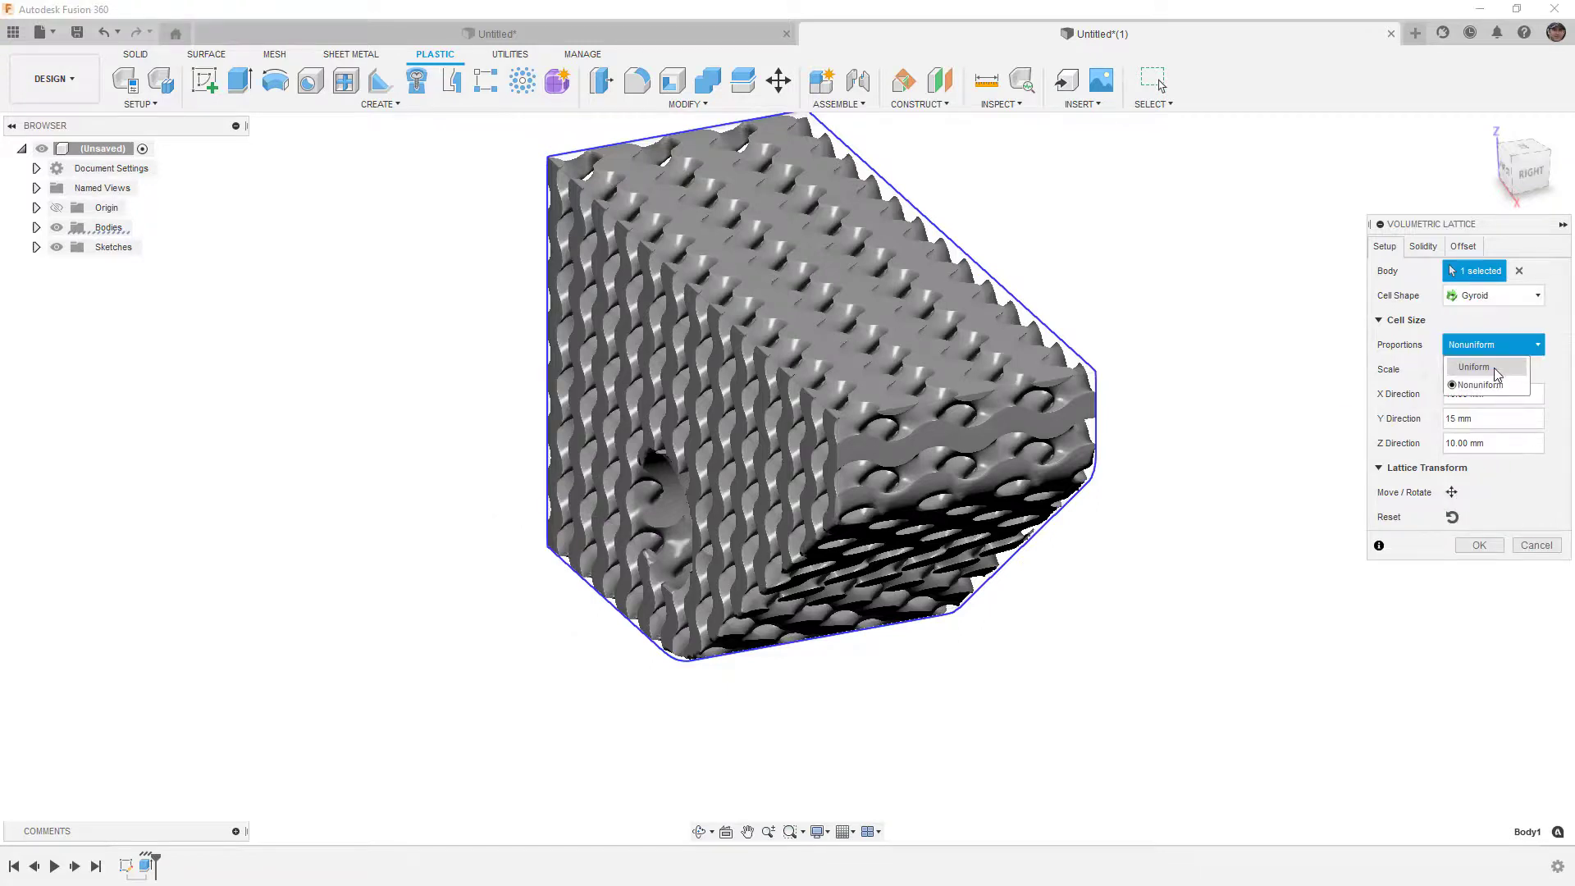
click(1494, 368)
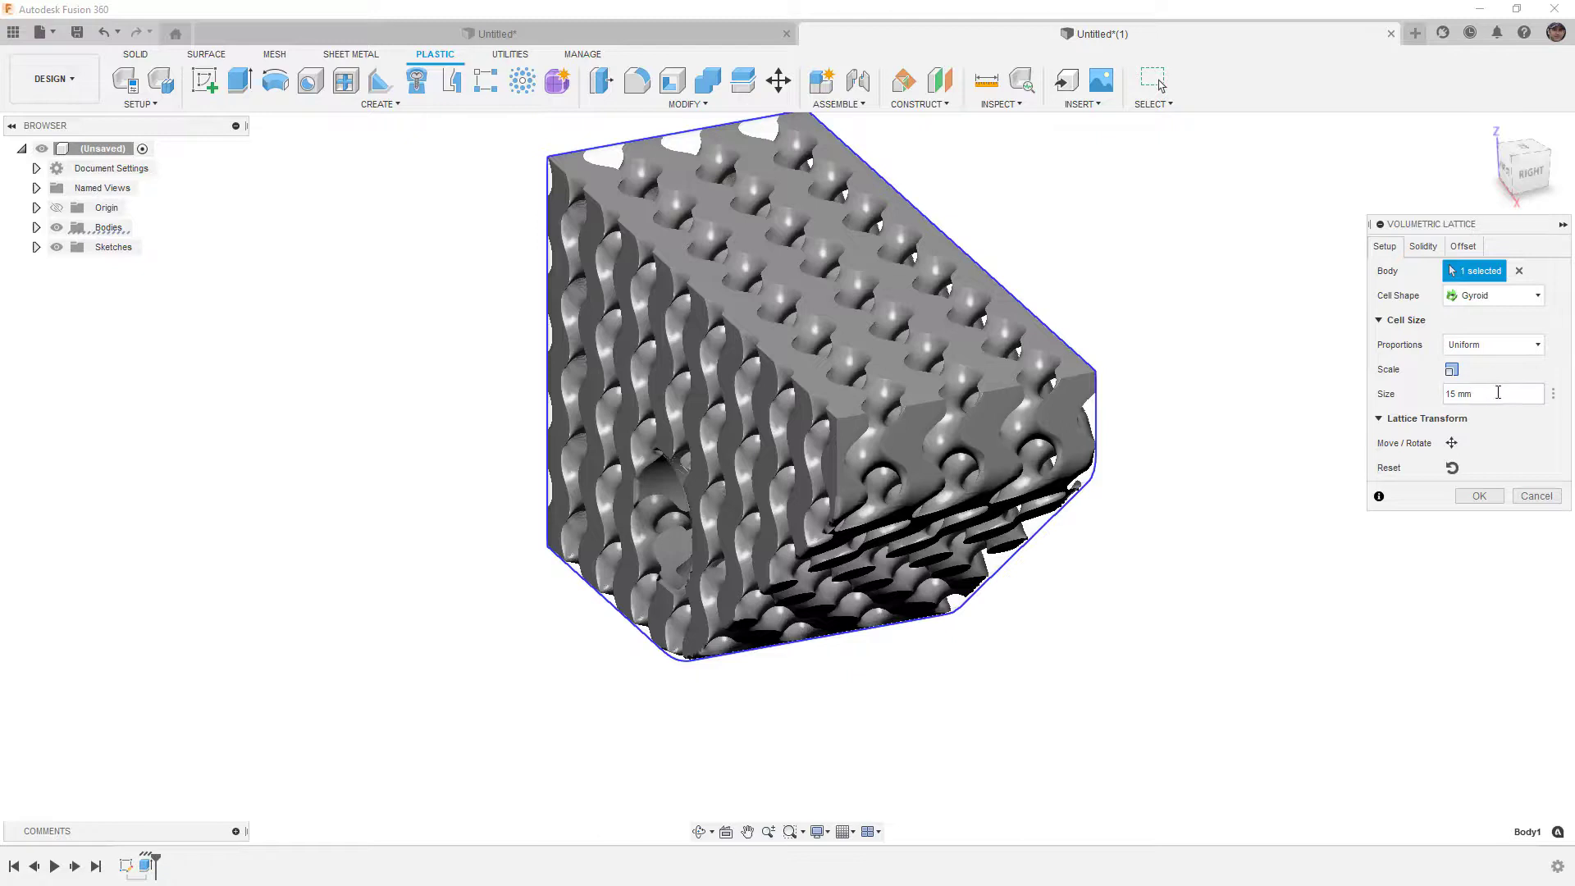
- Set solidity distribution to Gradient Along Path using the top body edge as the path
click(1423, 246)
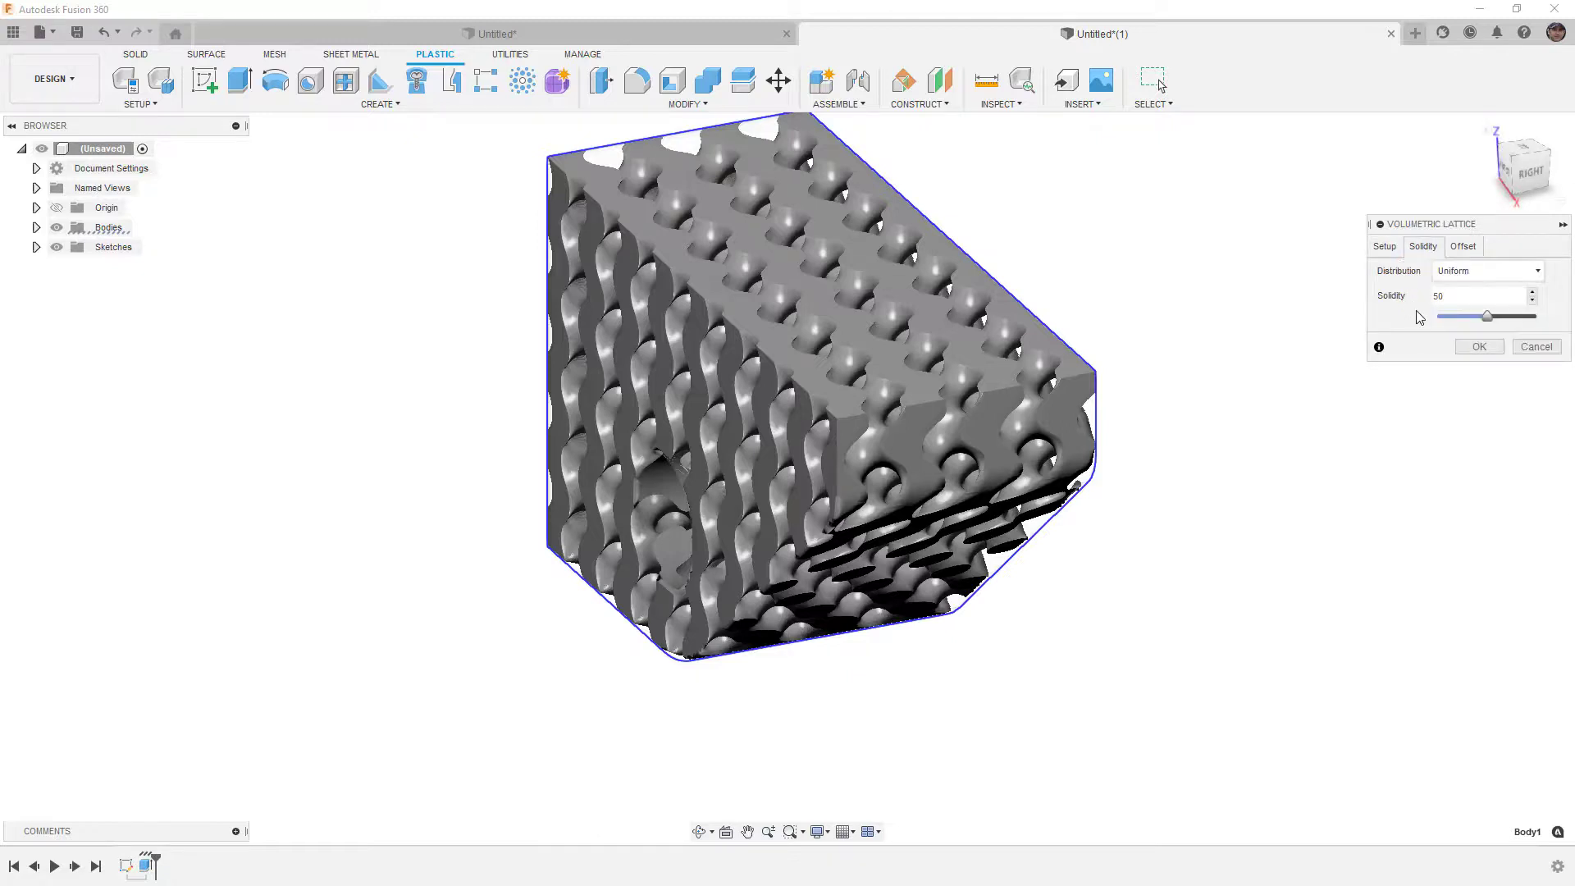
click(1489, 273)
click(1518, 308)
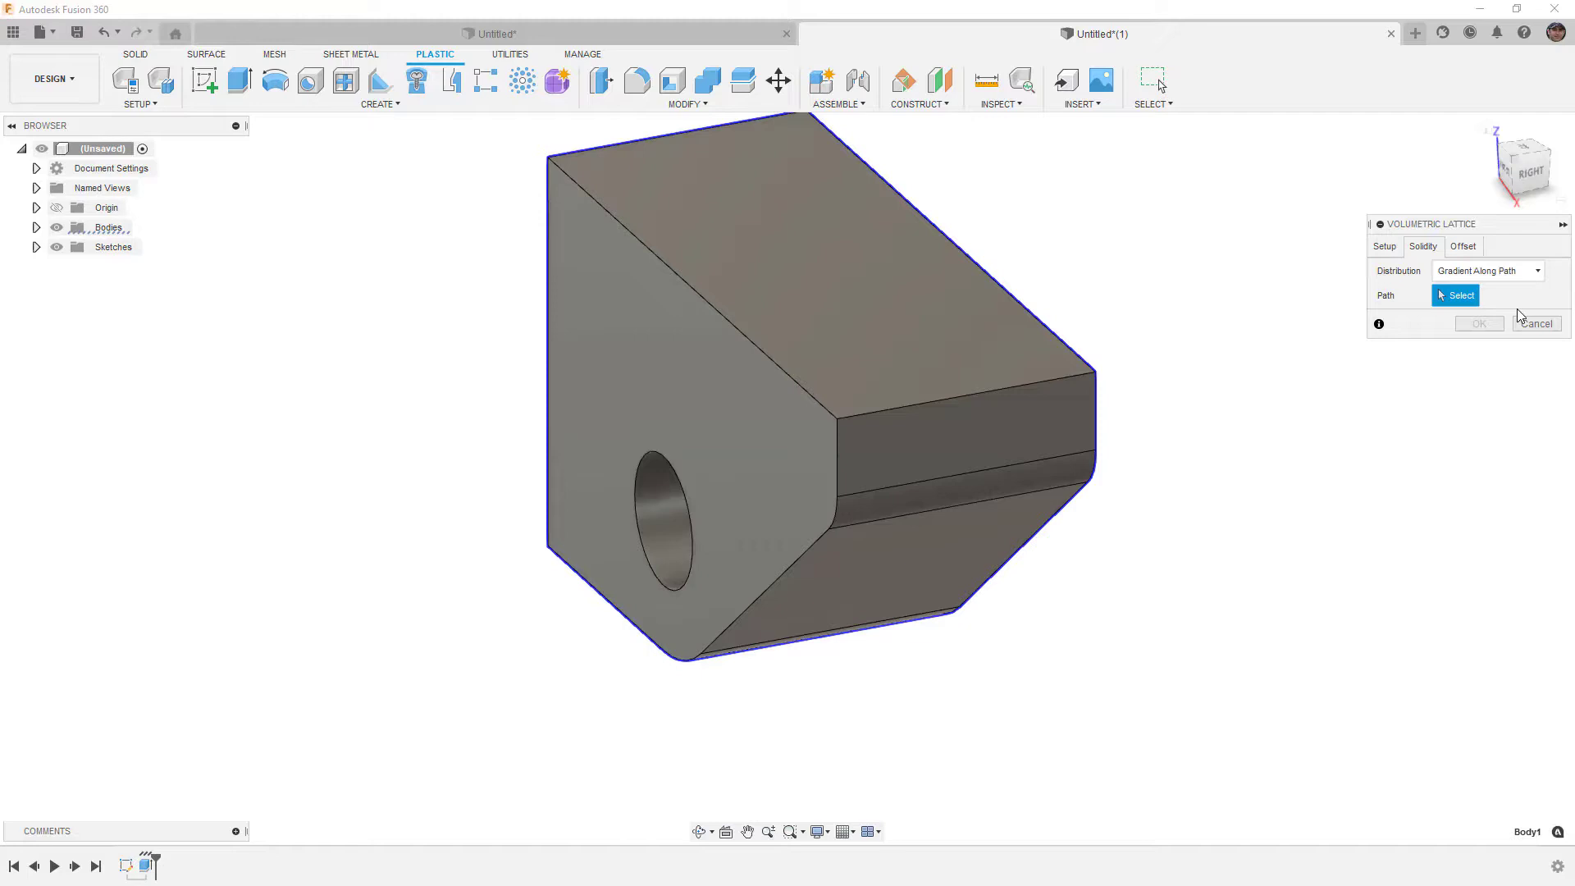
click(1442, 272)
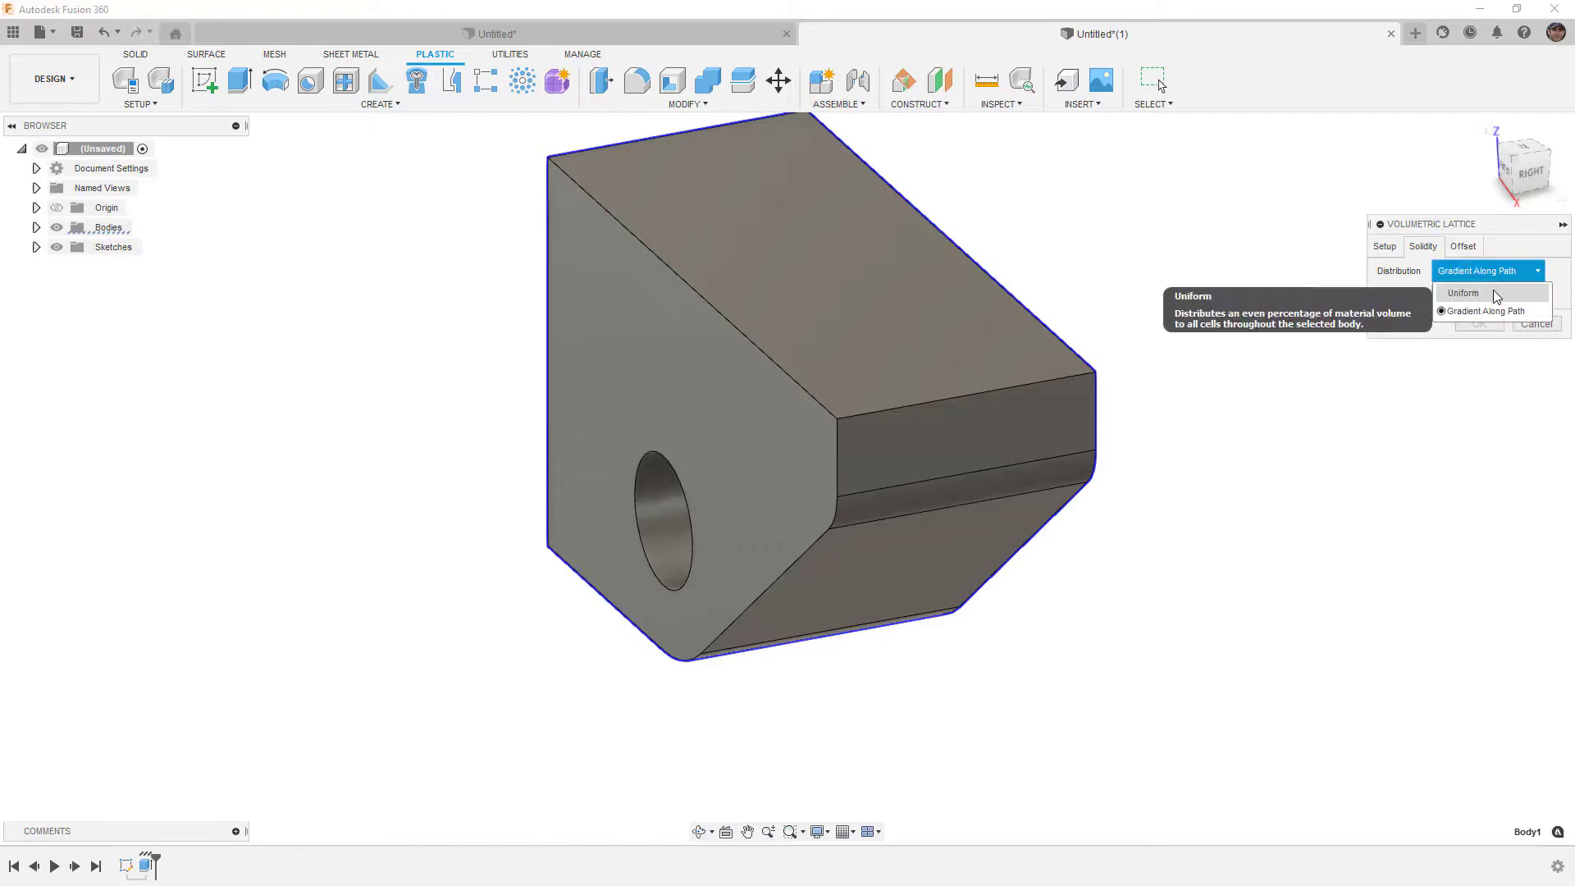
click(1476, 311)
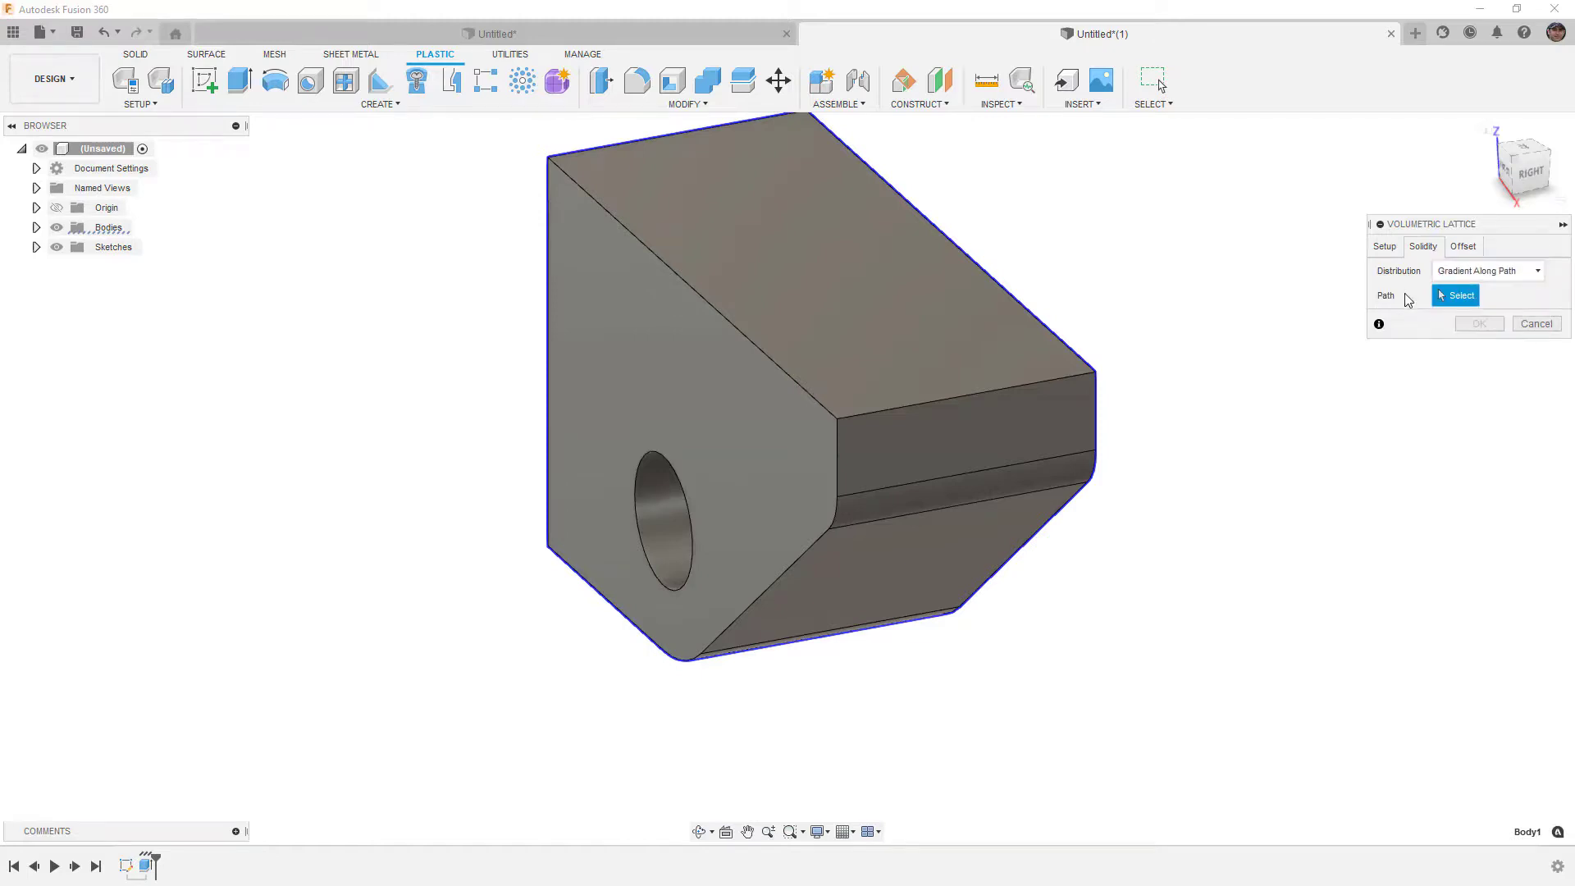
click(997, 387)
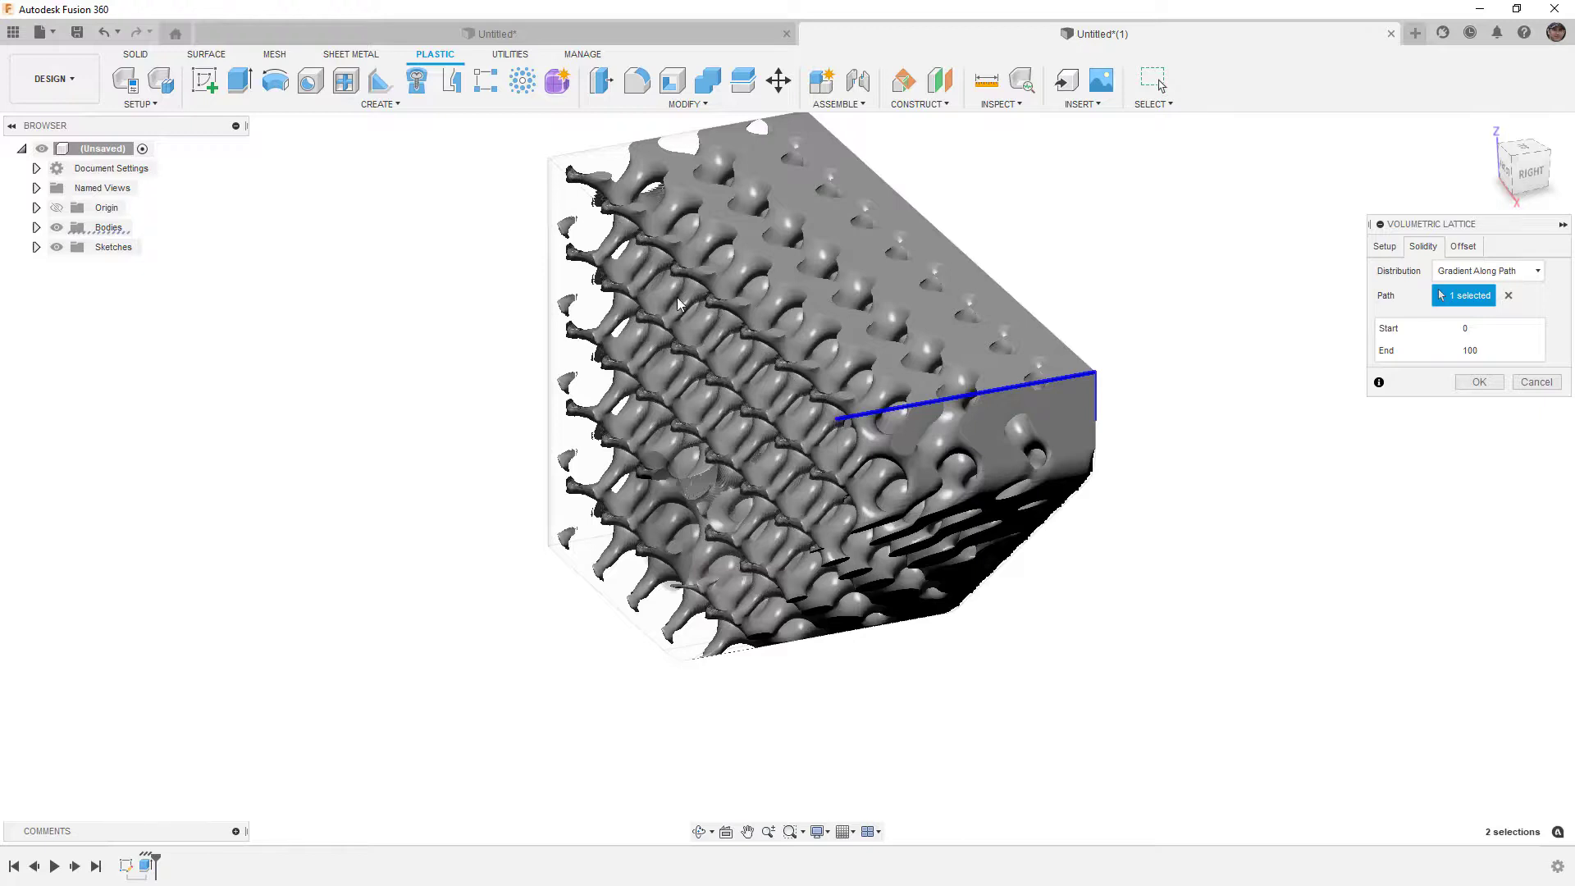
- Set both the Start and End solidity of the gradient to 15
click(1468, 330)
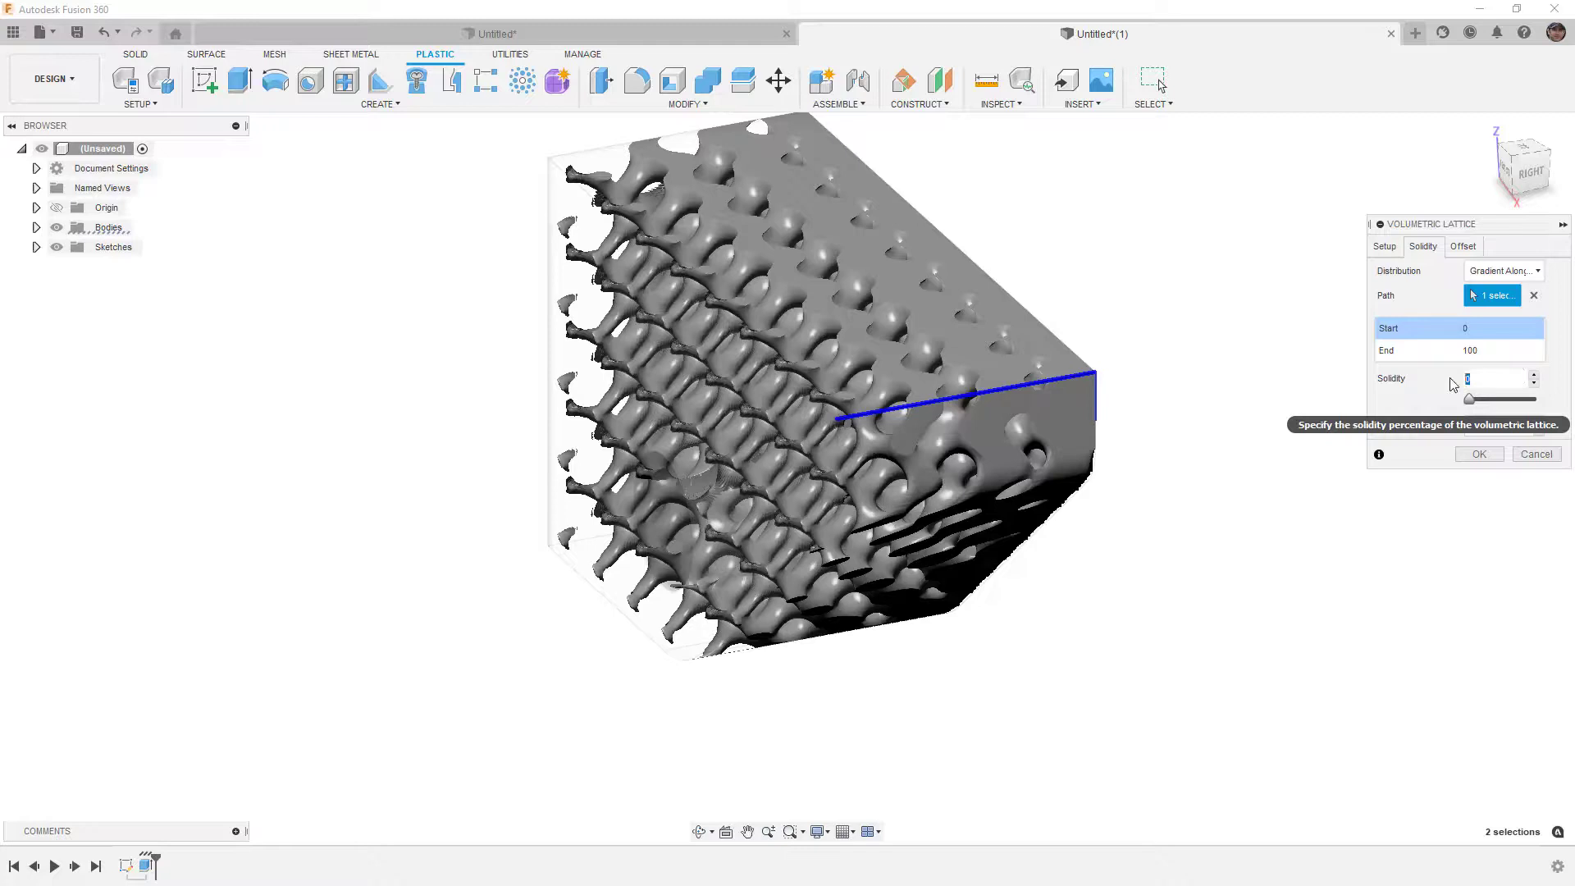
text(15)
key(Return)
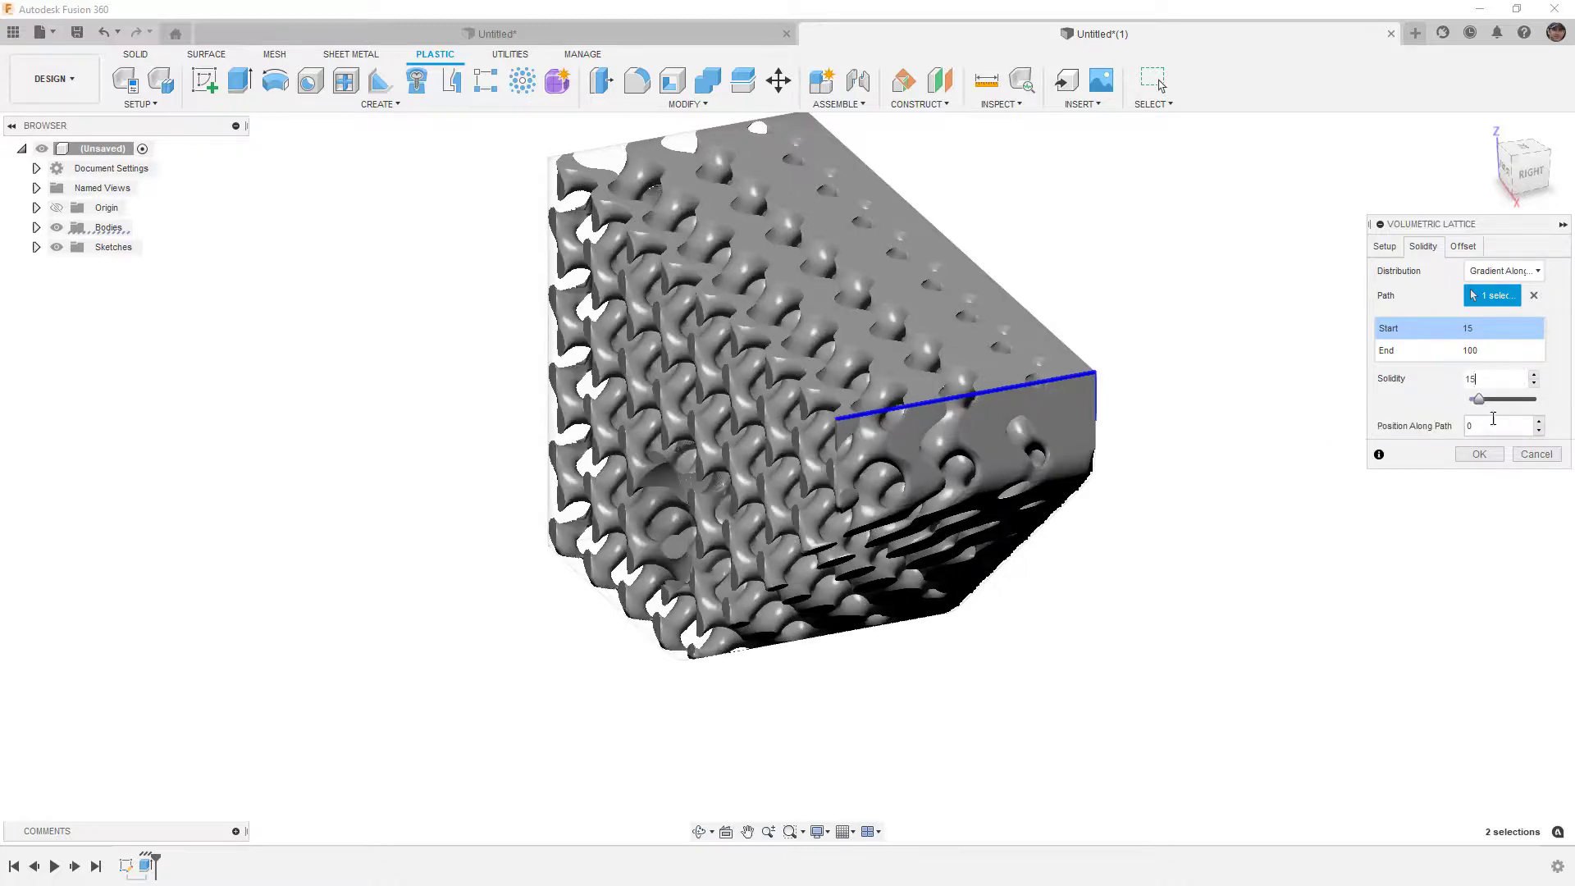
click(1483, 353)
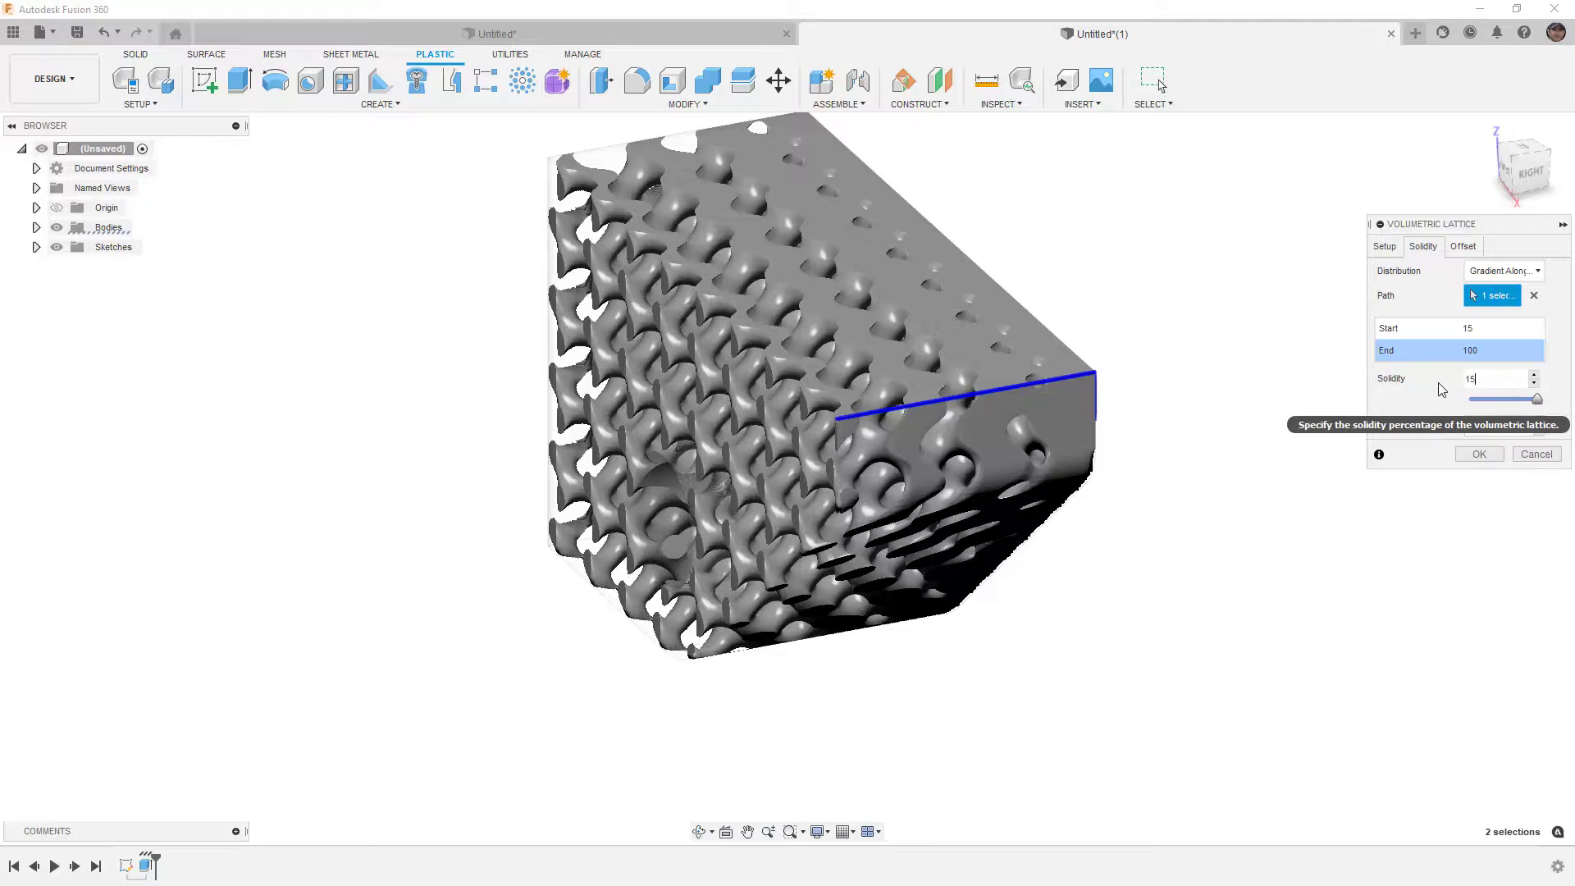
text(15)
key(Return)
shift+middle_drag(1247, 454, 1045, 508)
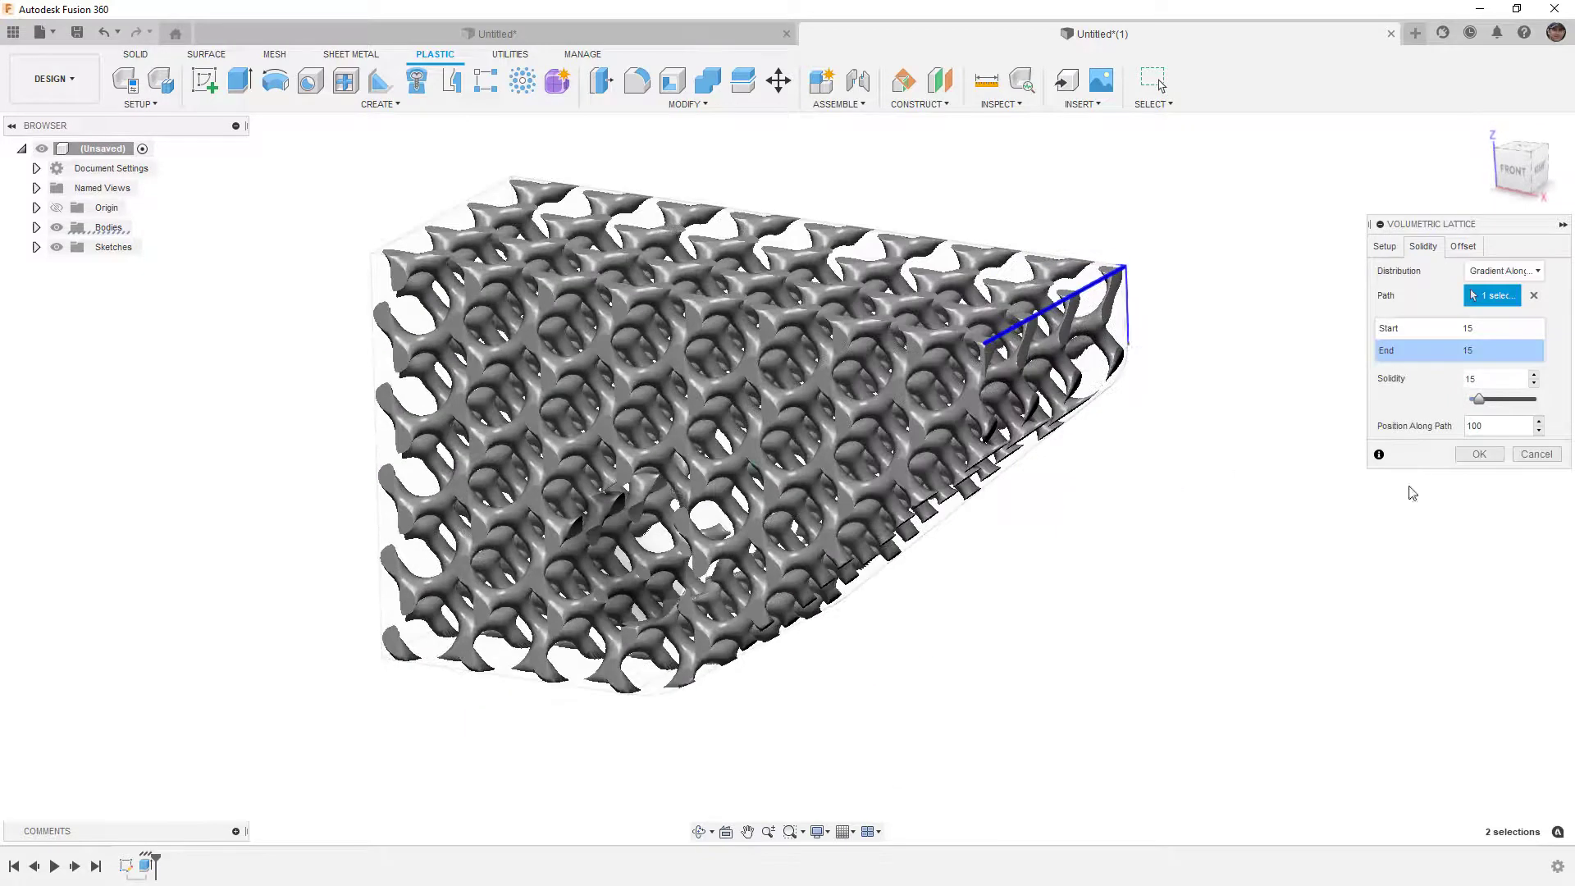
- Add a lattice offset on the bore face with a 5 mm offset distance
click(1467, 250)
shift+middle_drag(1227, 432, 1096, 344)
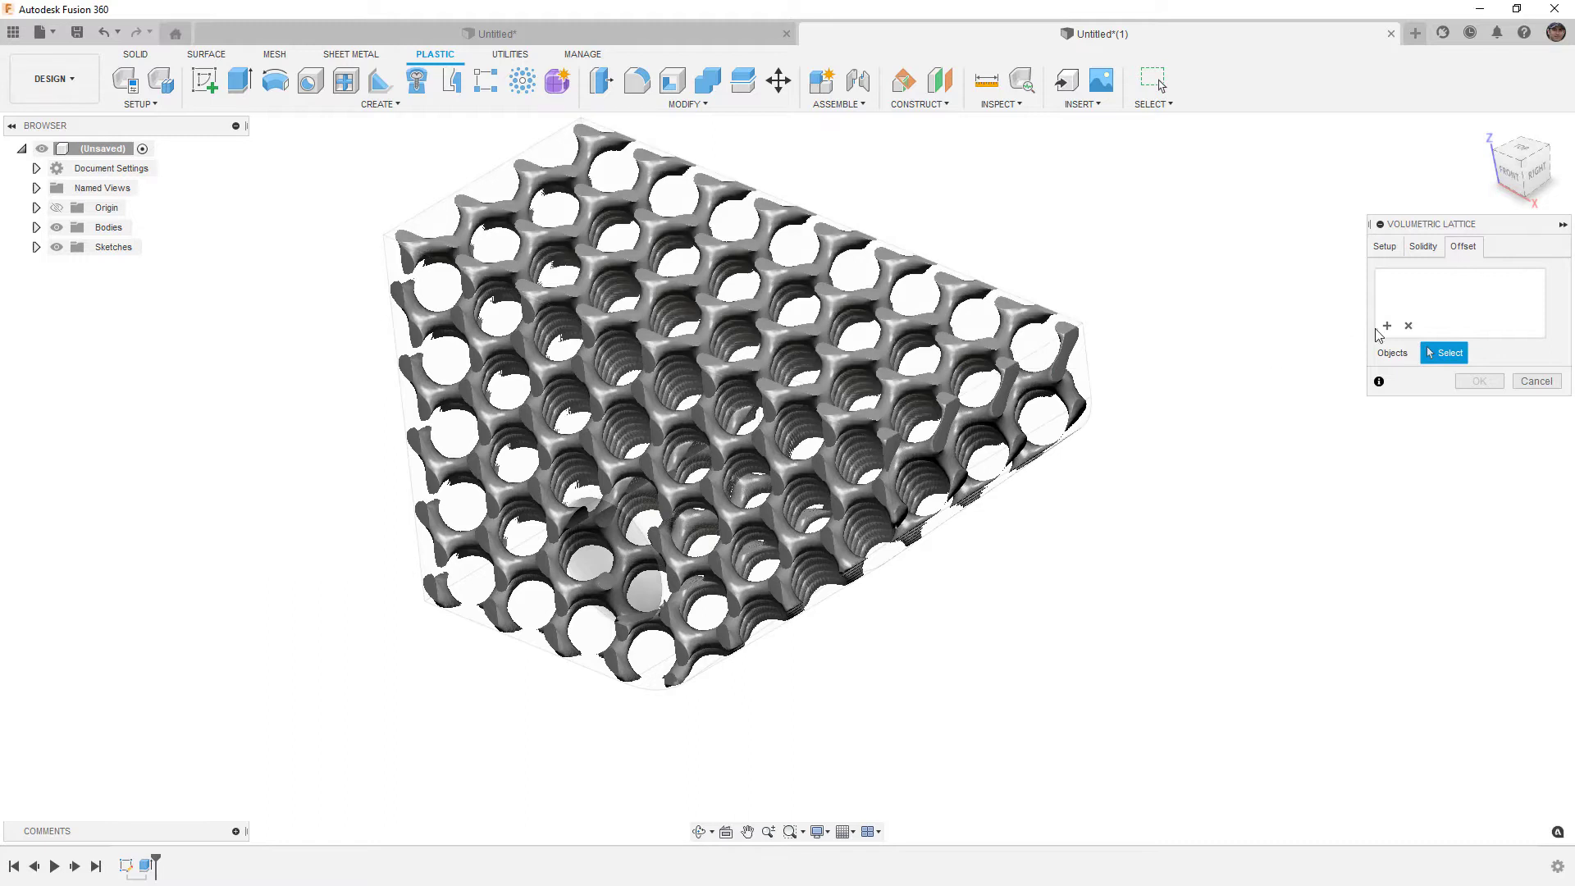
shift+middle_drag(1381, 332, 1065, 379)
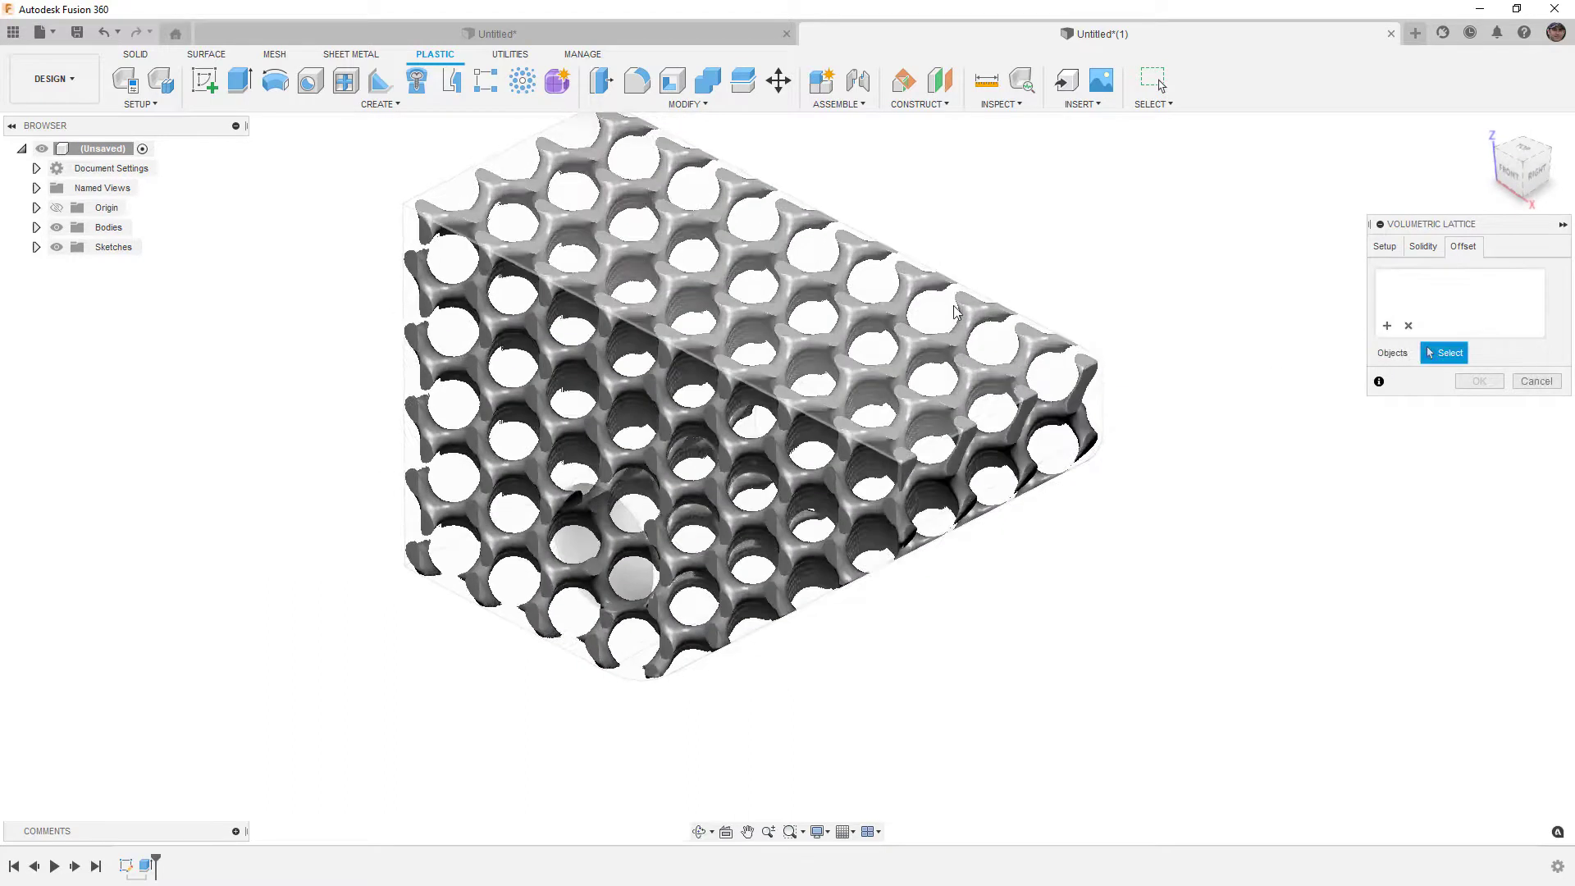
click(594, 546)
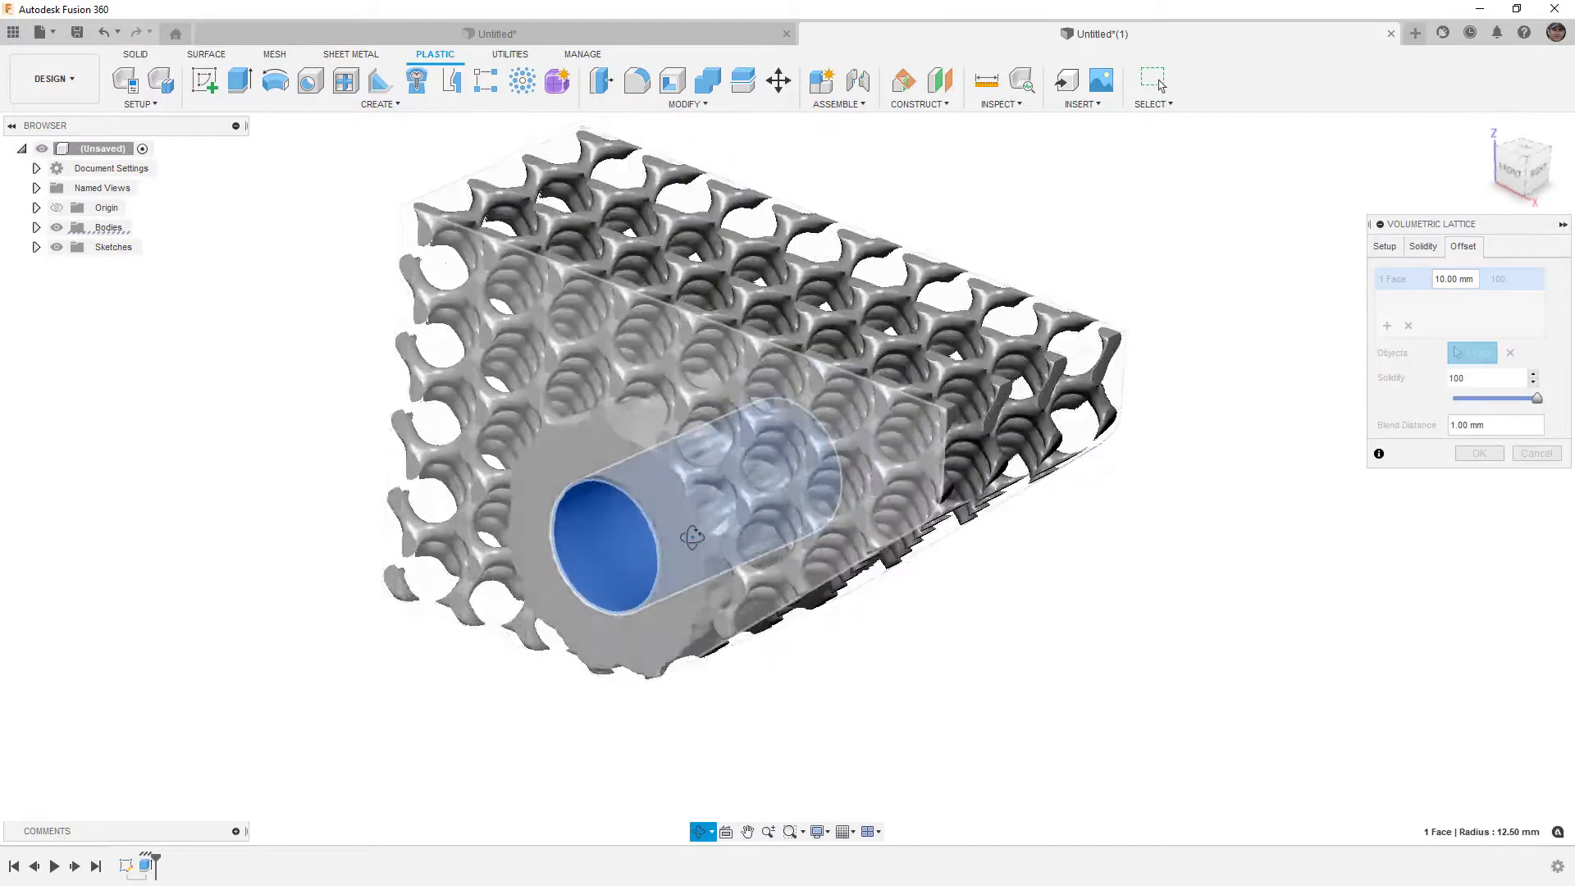
shift+middle_drag(598, 543, 689, 531)
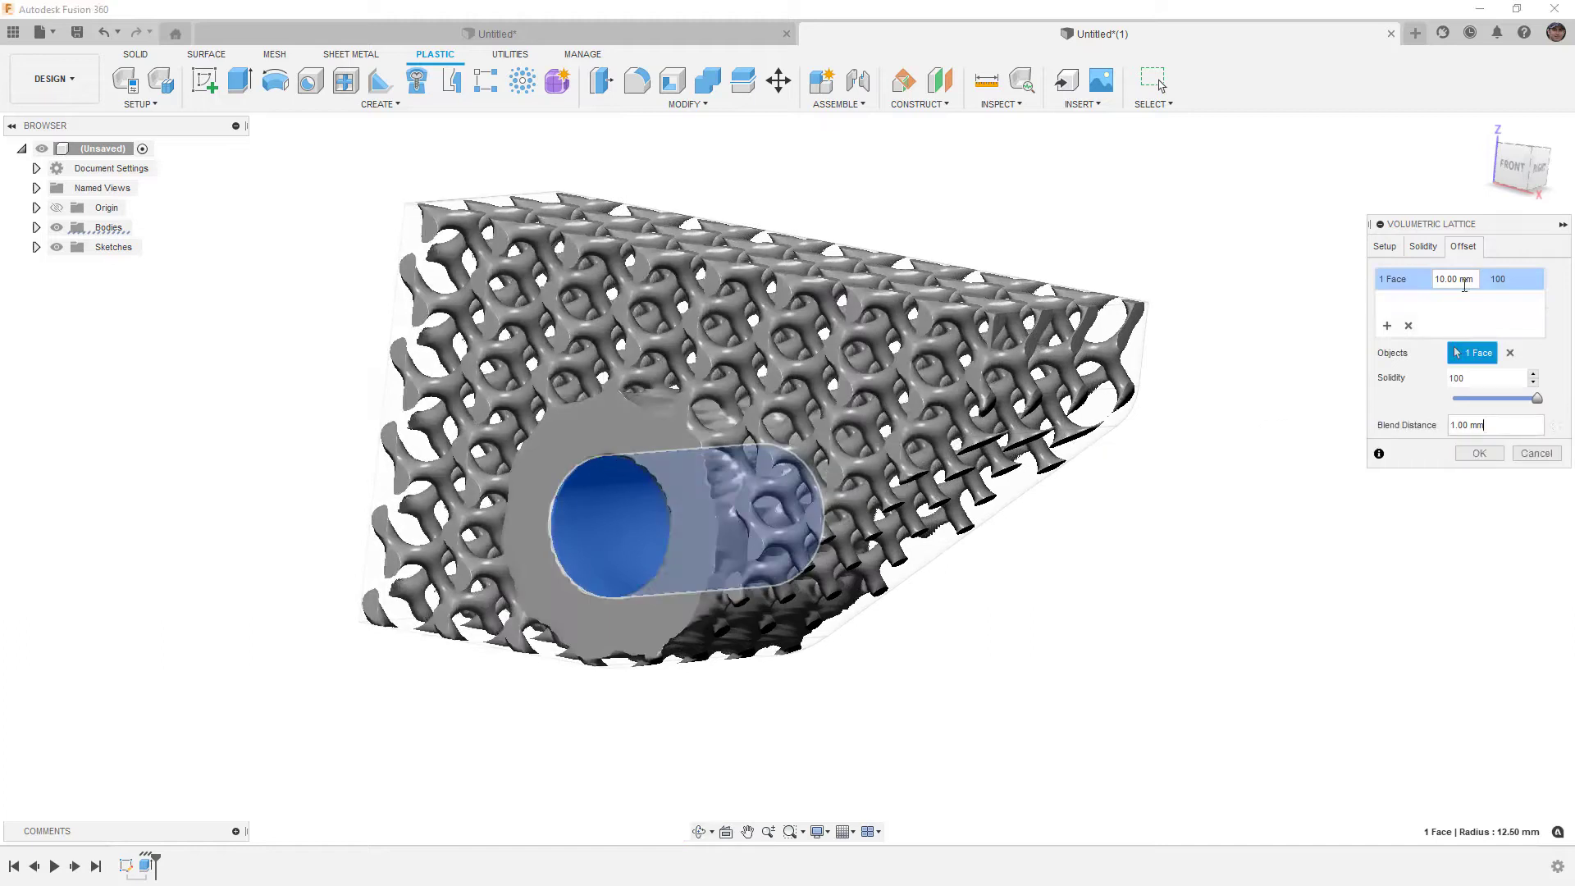
drag(1477, 277, 1417, 285)
text(5)
- Adjust the bore shell solidity, ending fully solid at 100
shift+middle_drag(1108, 457, 1099, 467)
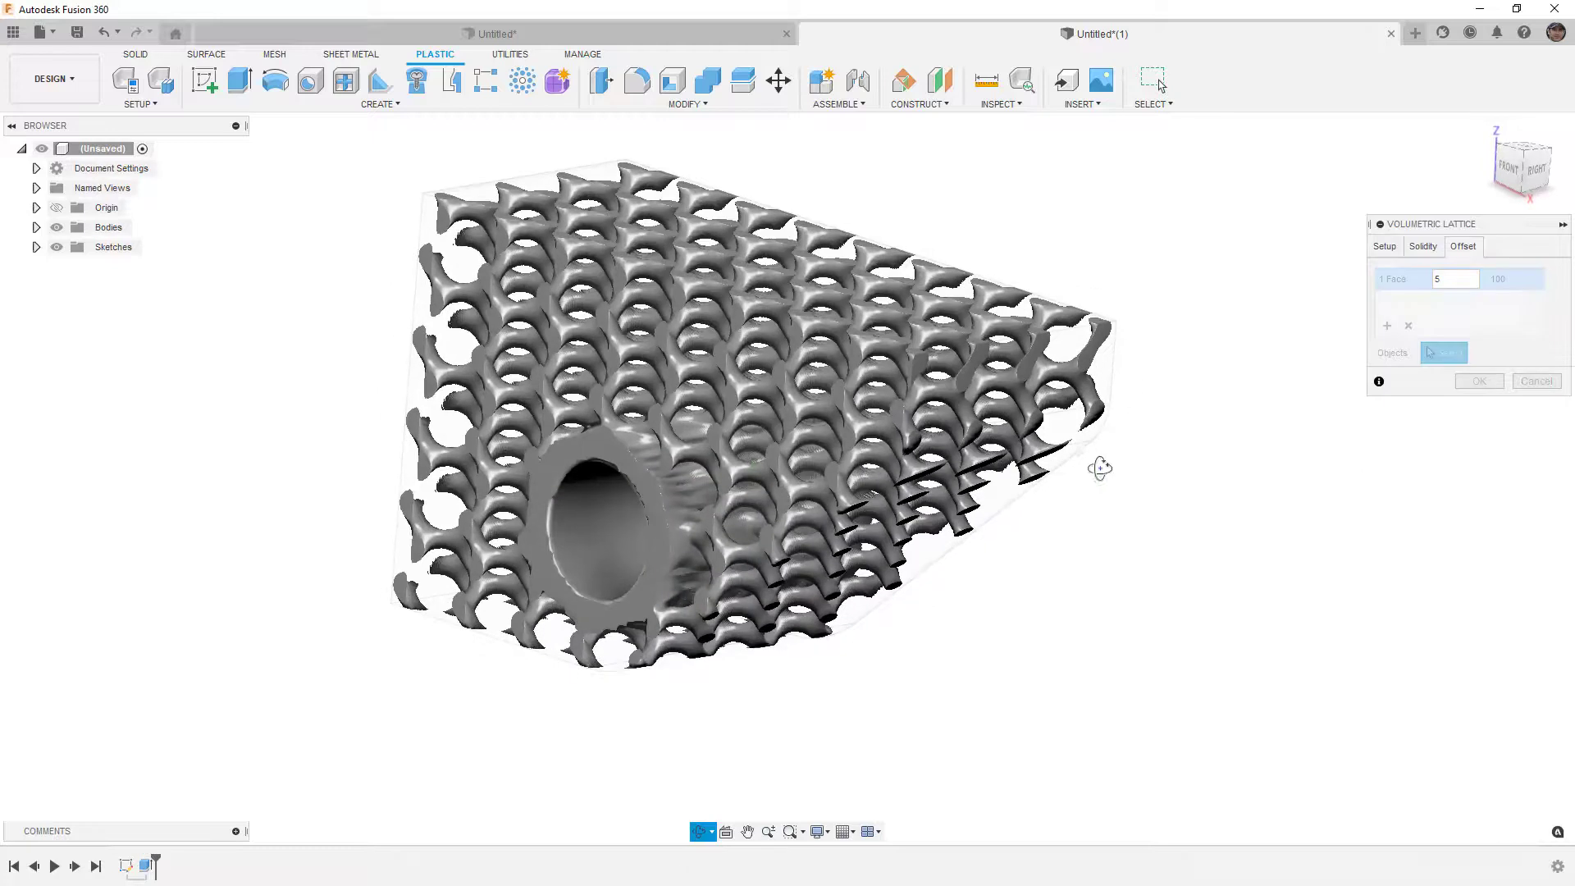
click(1512, 283)
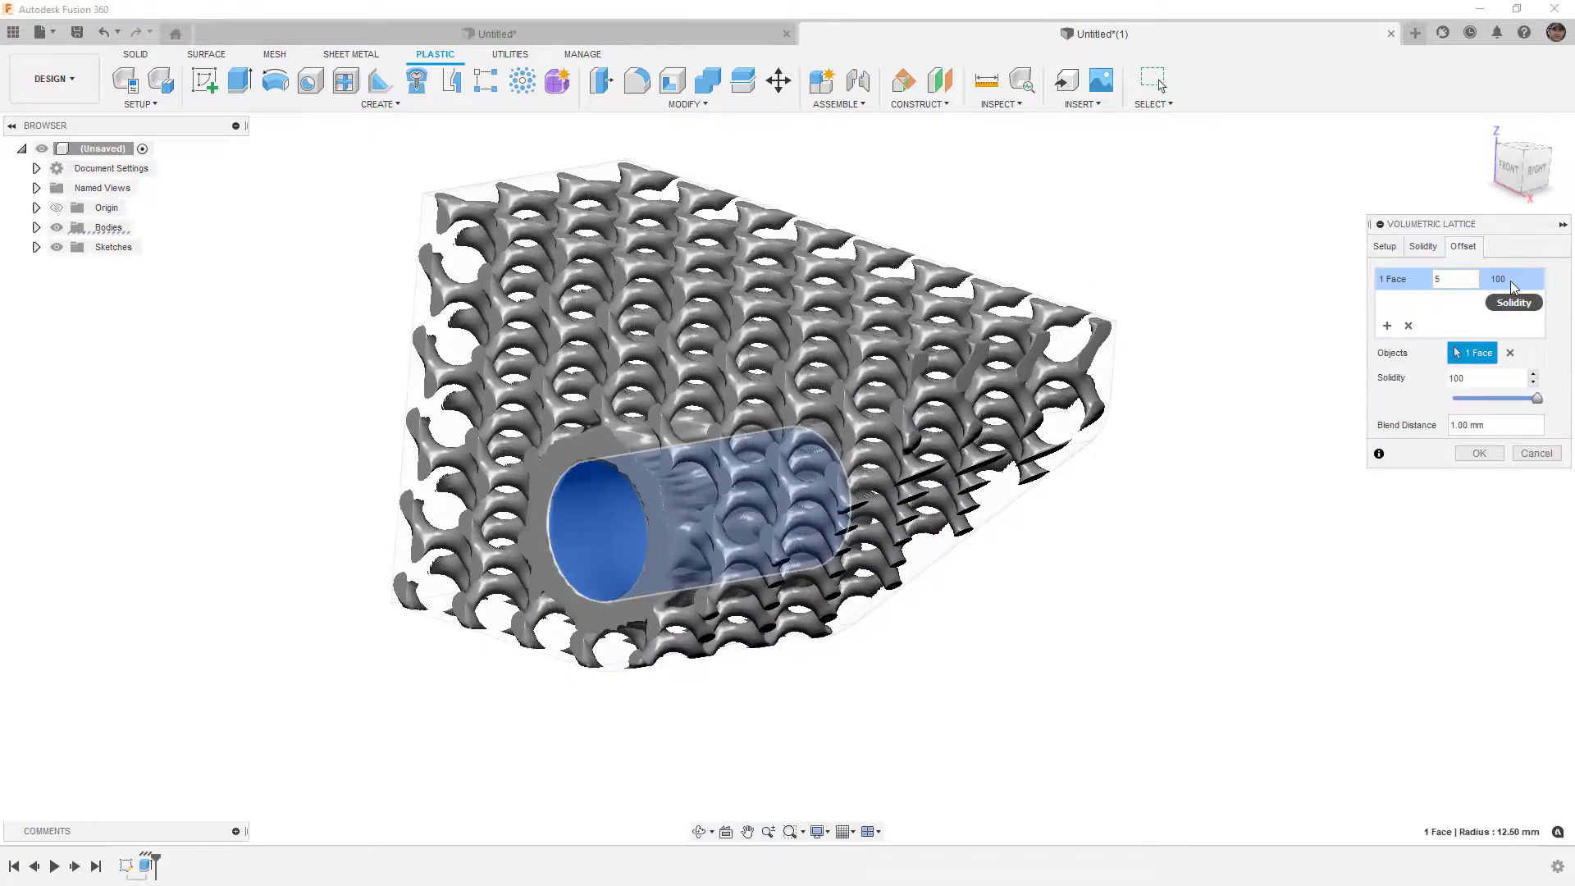
drag(1537, 398, 1508, 401)
shift+middle_drag(911, 447, 844, 453)
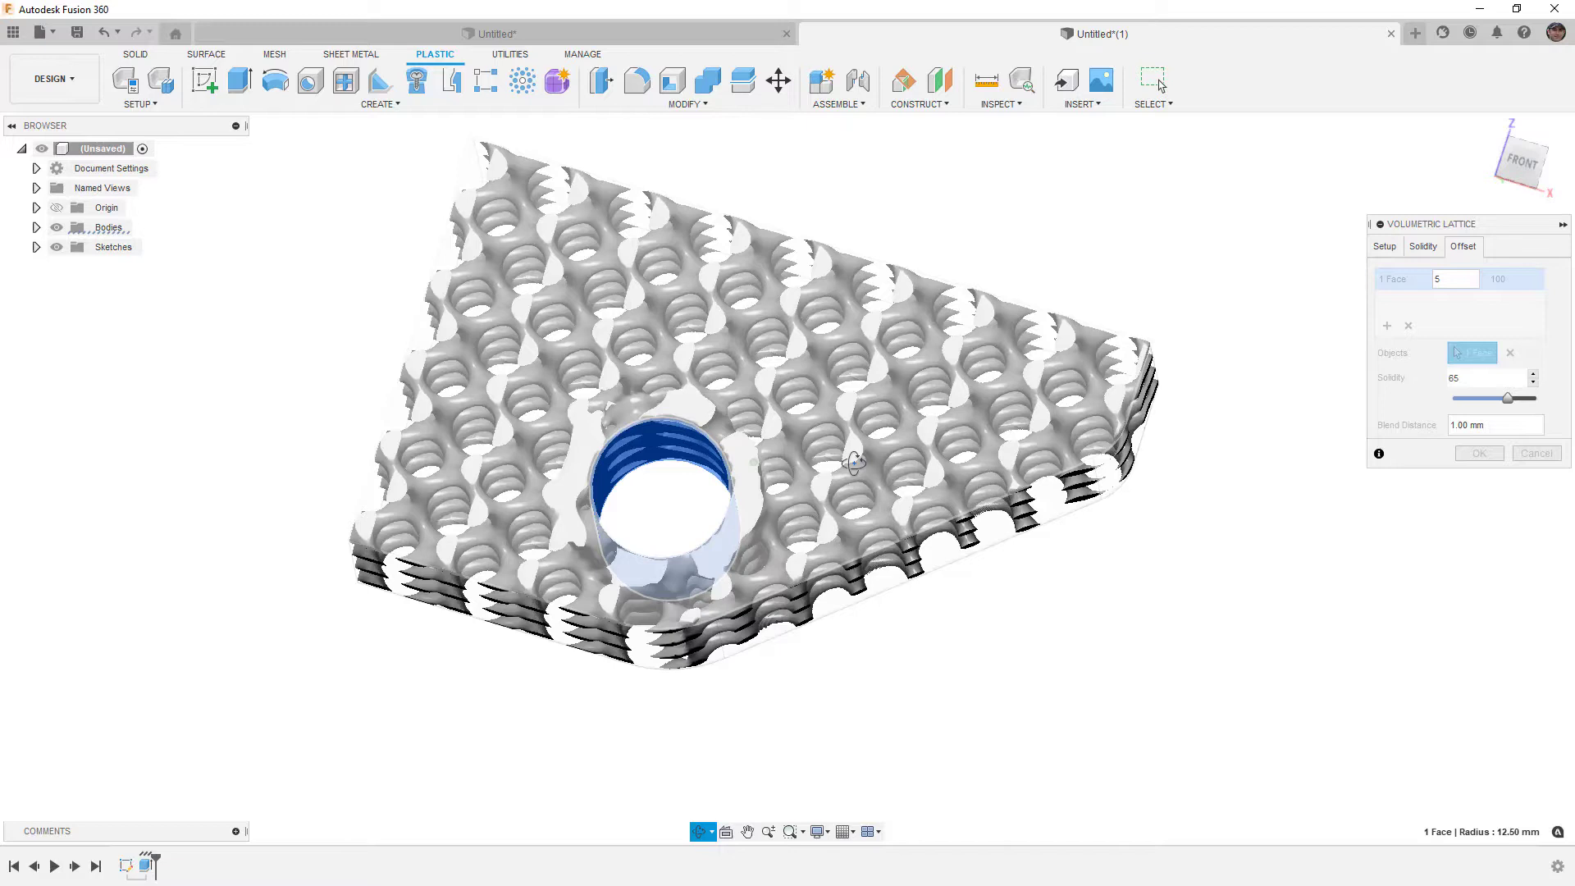
shift+middle_drag(853, 463, 857, 459)
click(1533, 400)
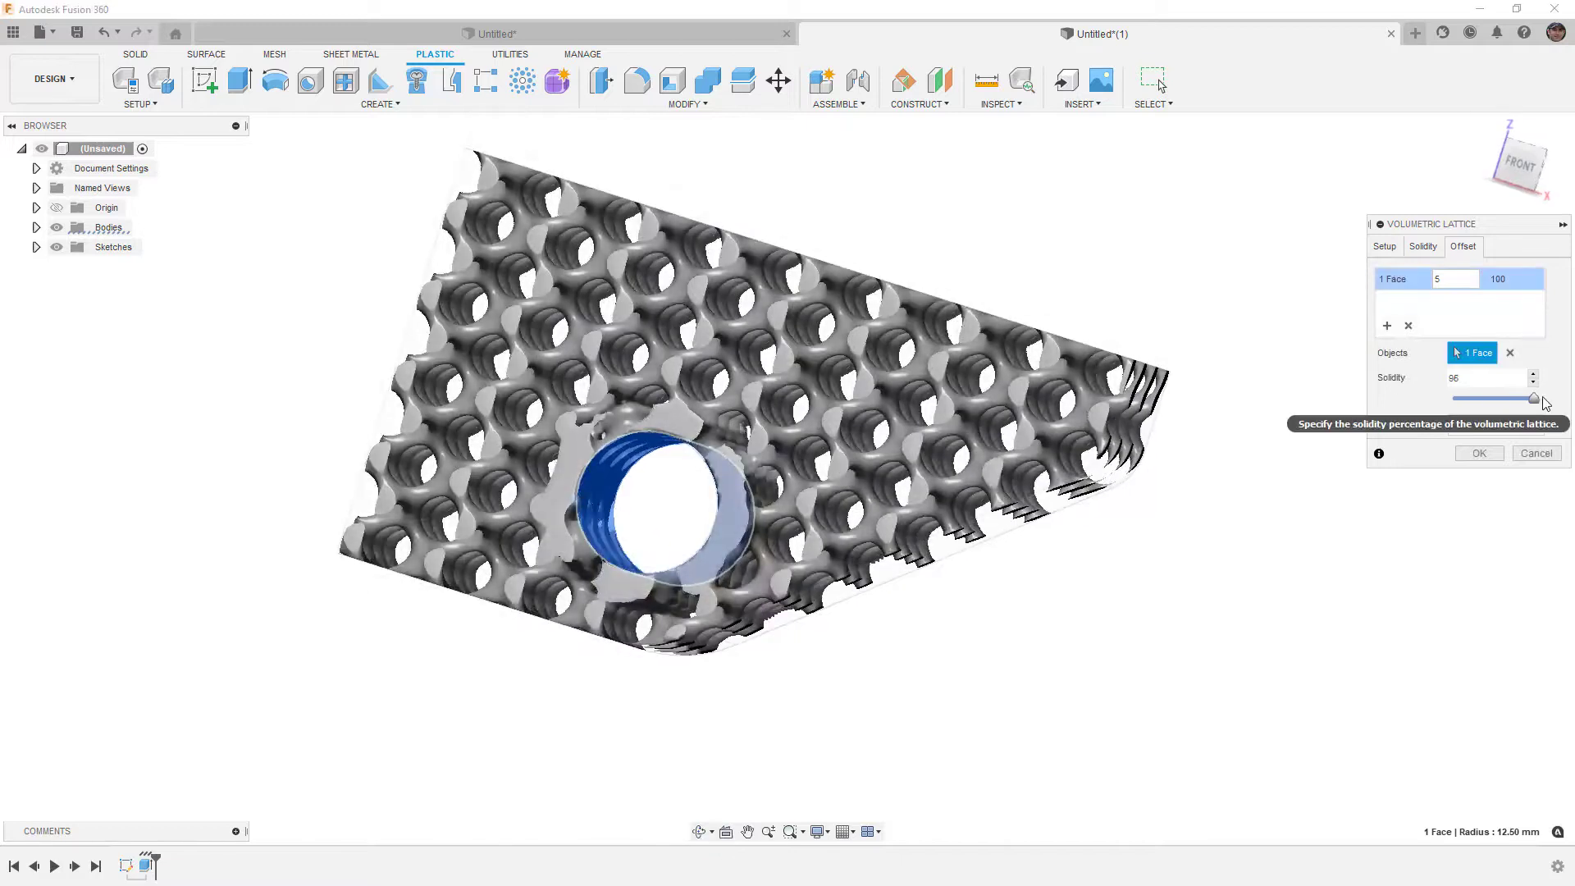
shift+middle_drag(1164, 414, 1084, 434)
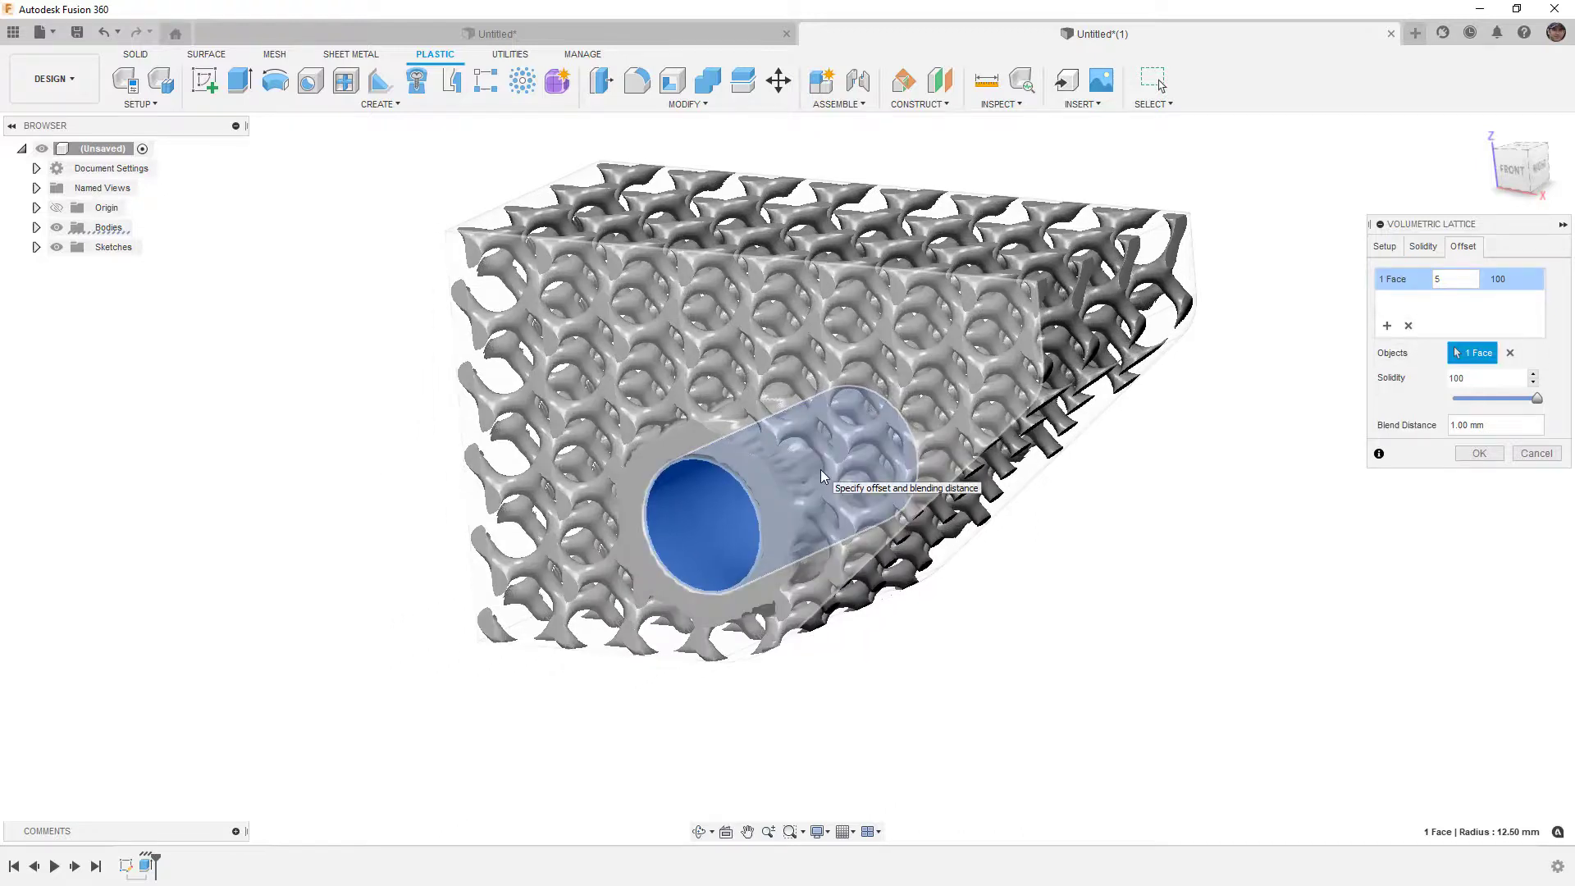
- Add the slanted, bore, right-side, grey band and hole-side faces to the offset shell
click(980, 521)
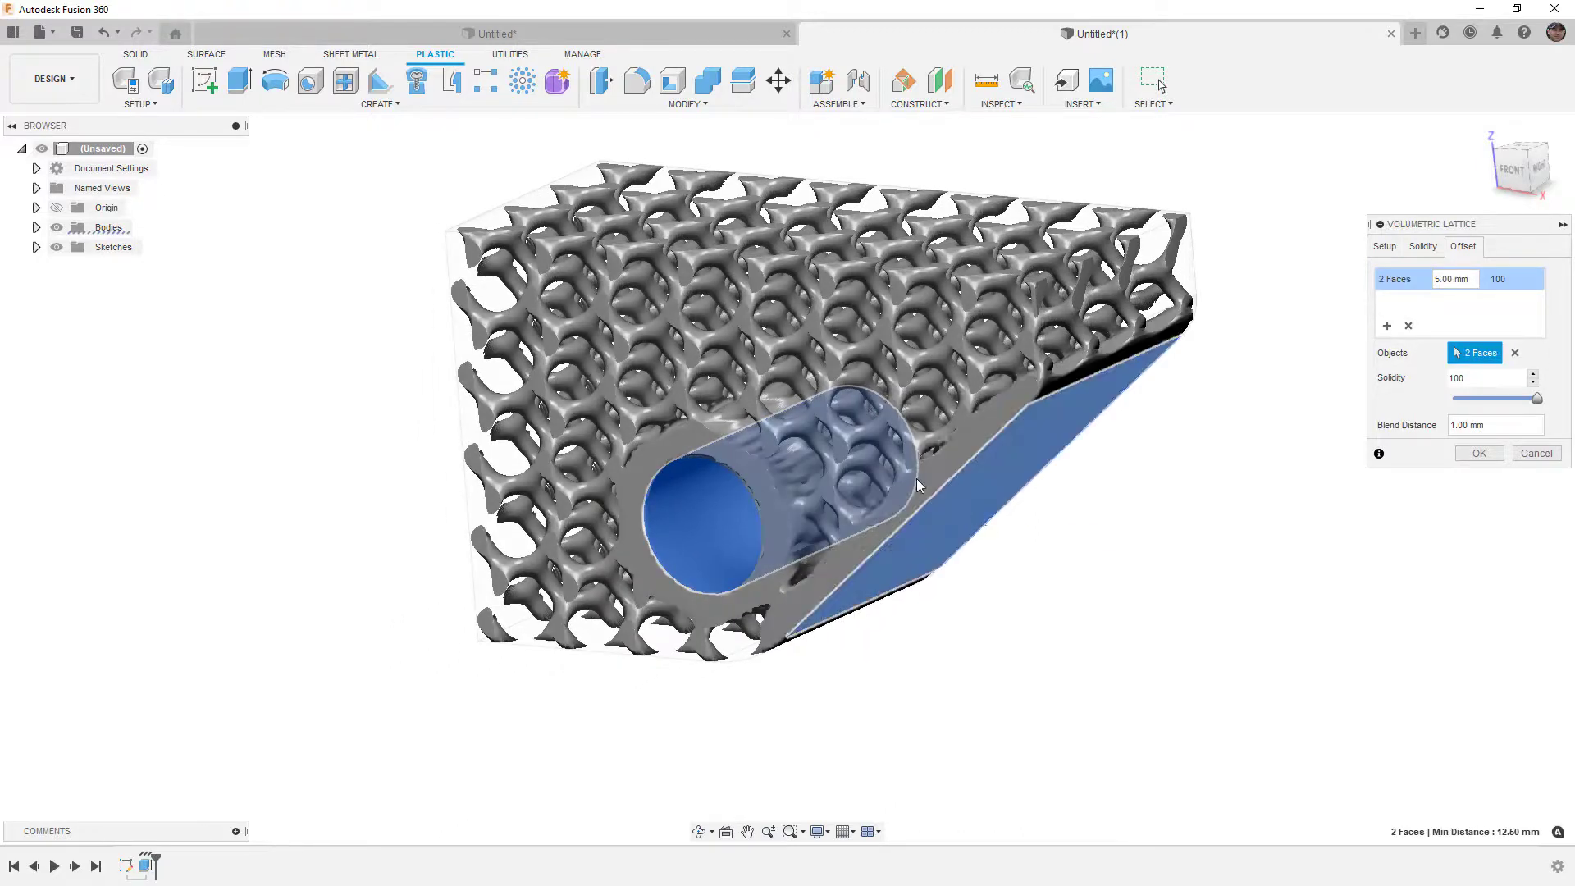
click(891, 451)
shift+middle_drag(1067, 541, 984, 525)
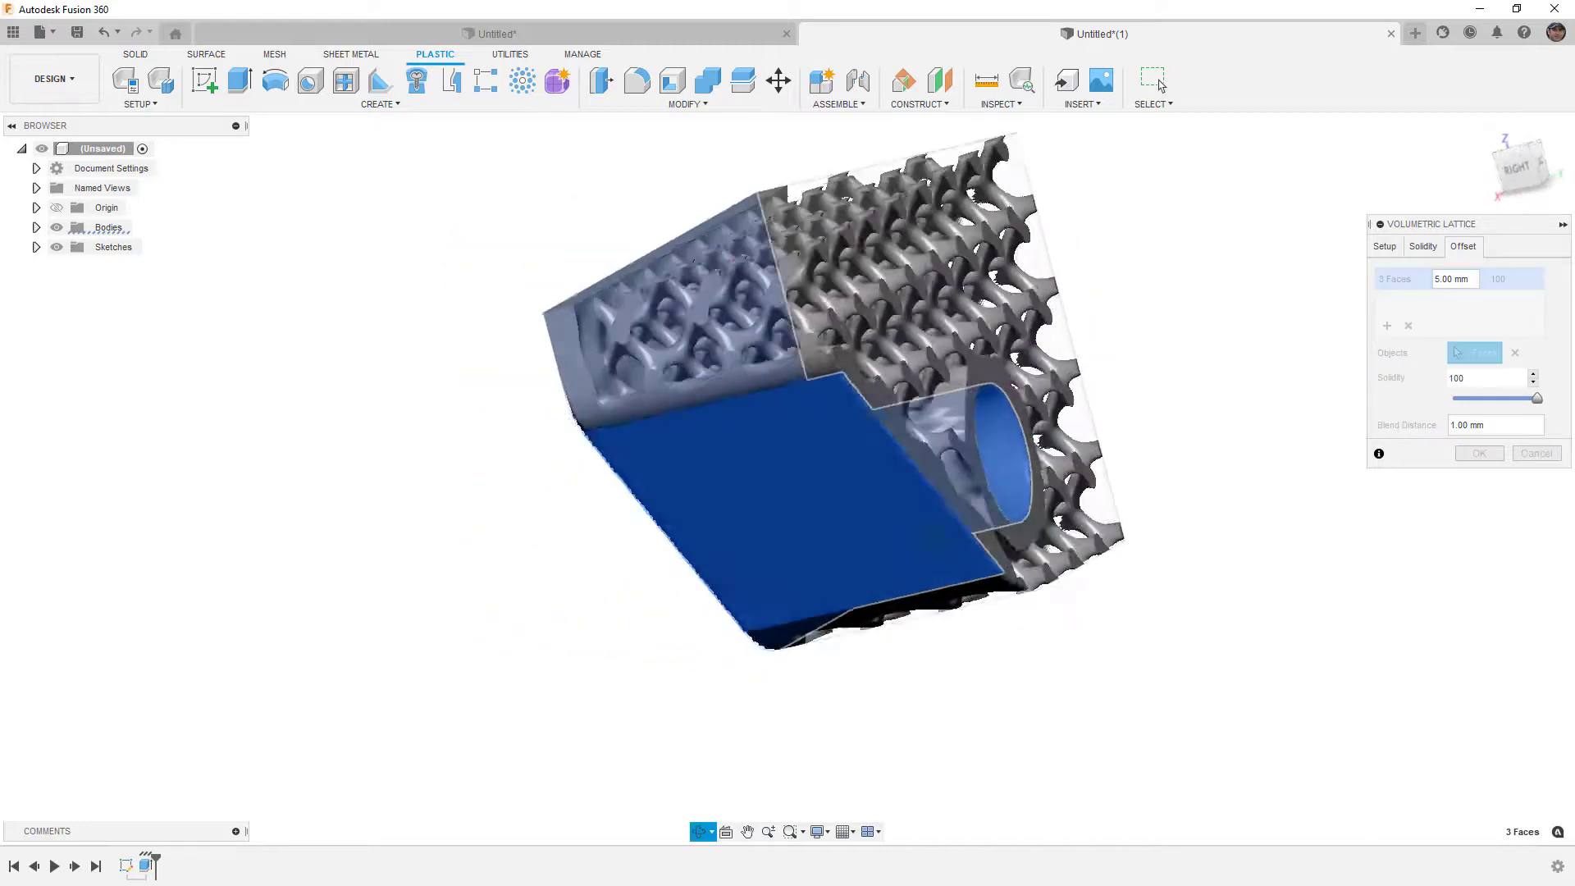
click(933, 420)
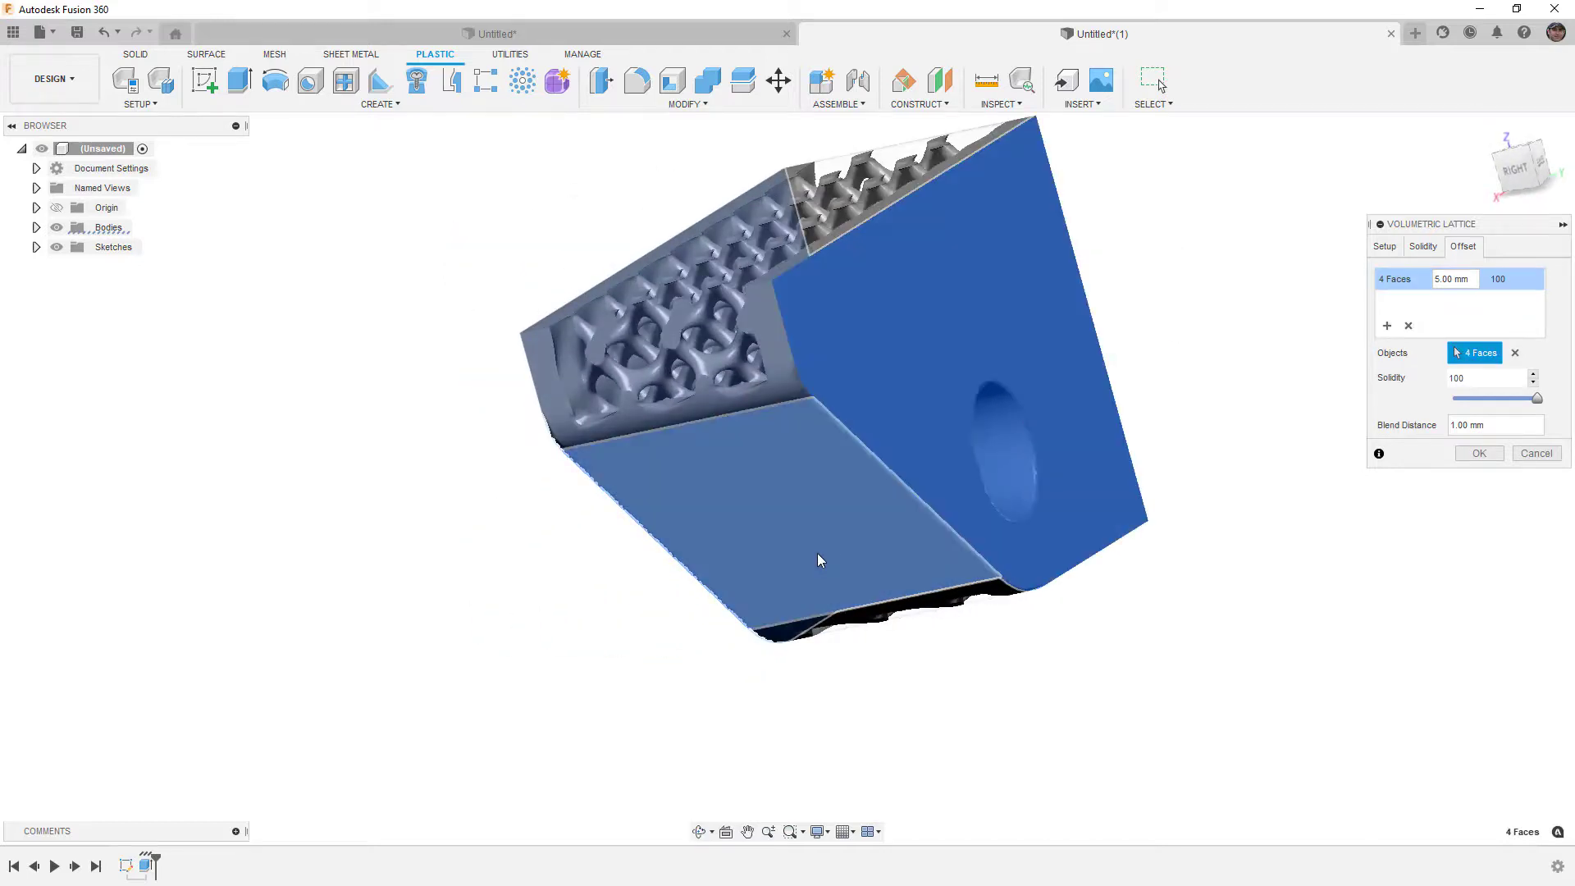
shift+middle_drag(817, 553, 801, 651)
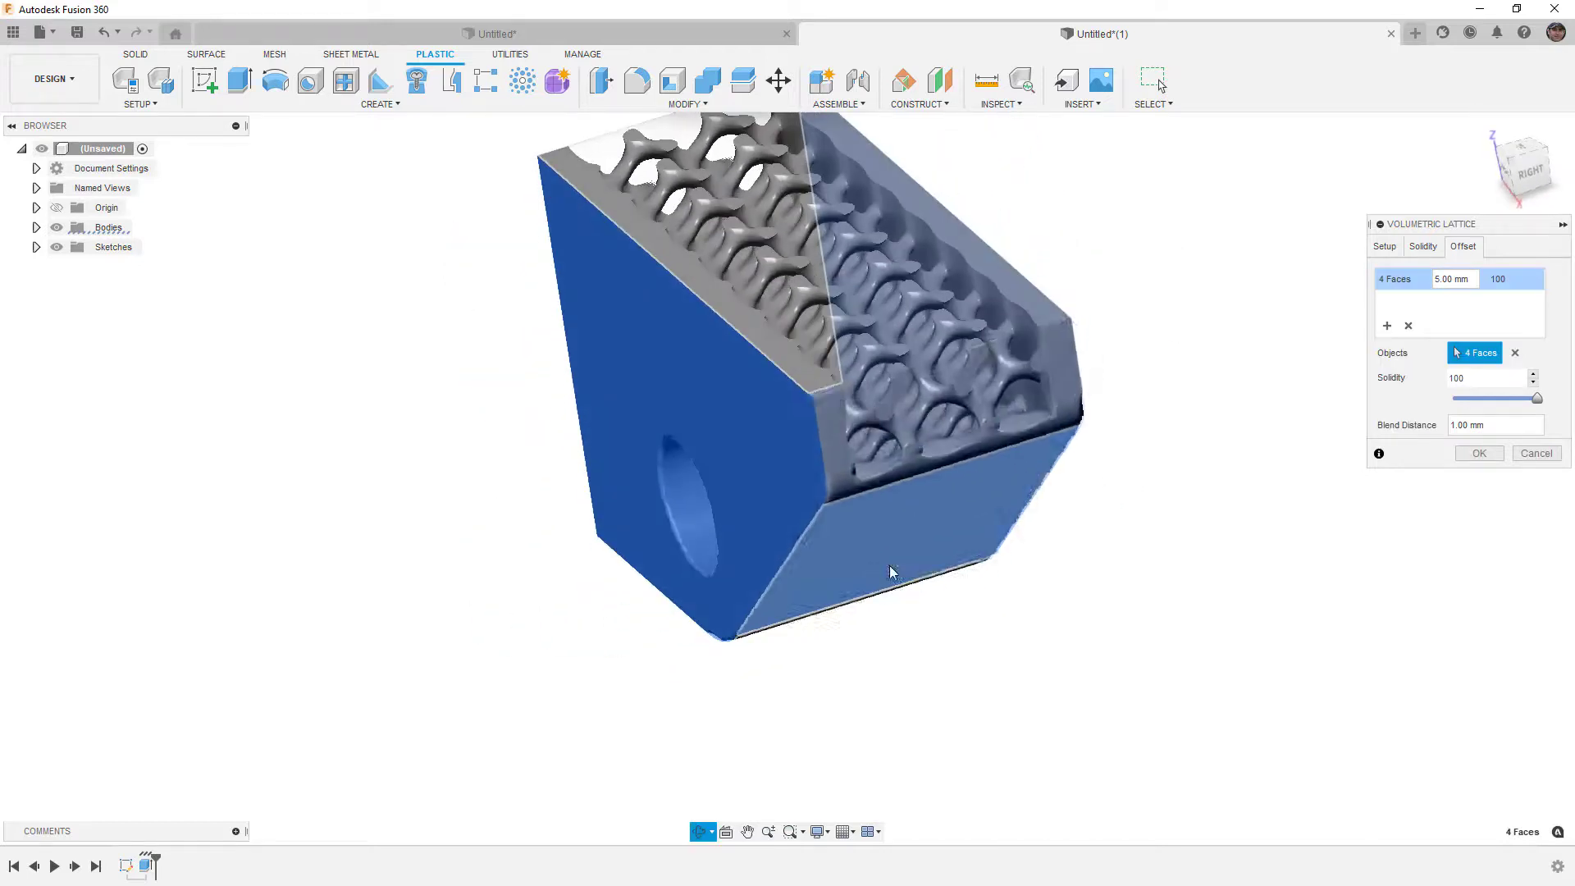
click(971, 441)
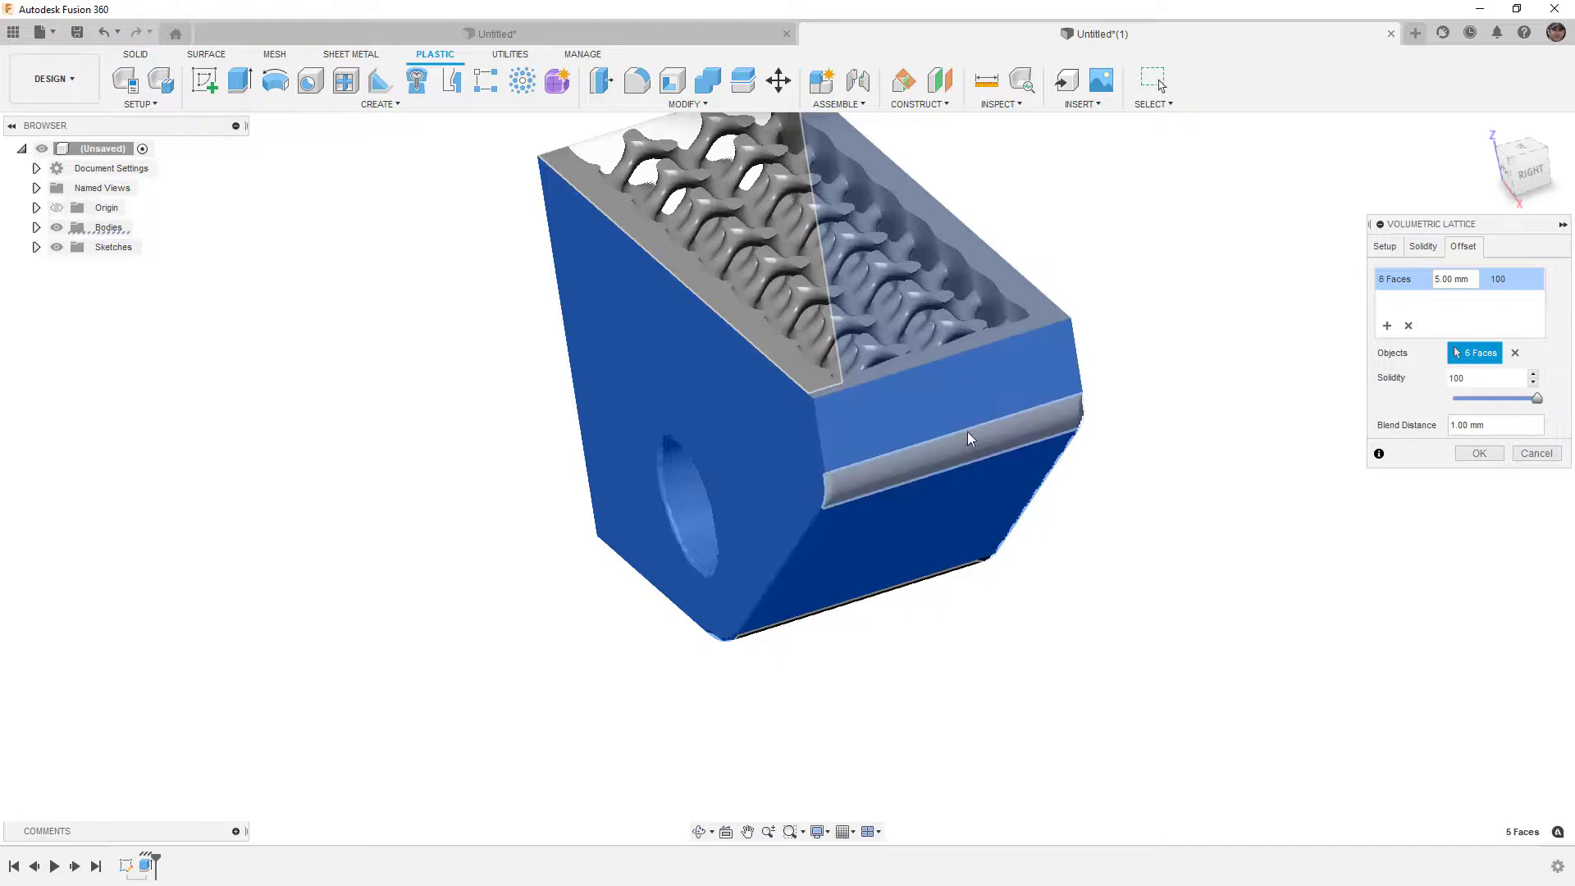
click(730, 514)
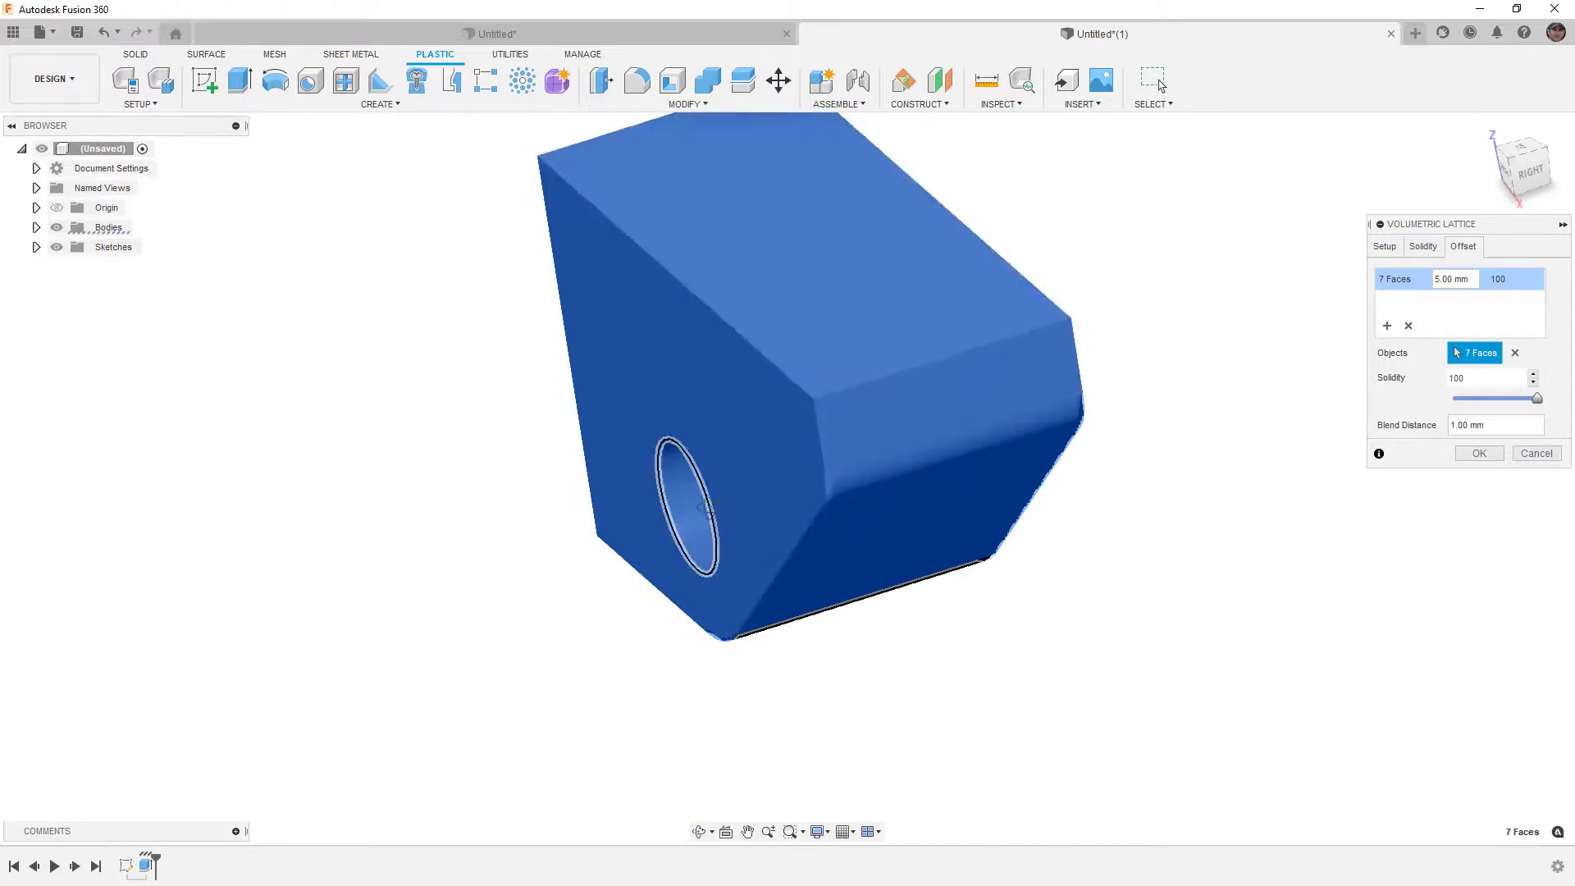
shift+middle_drag(730, 514, 926, 547)
- Remove the sloped and top faces from the shell and confirm the lattice
click(998, 405)
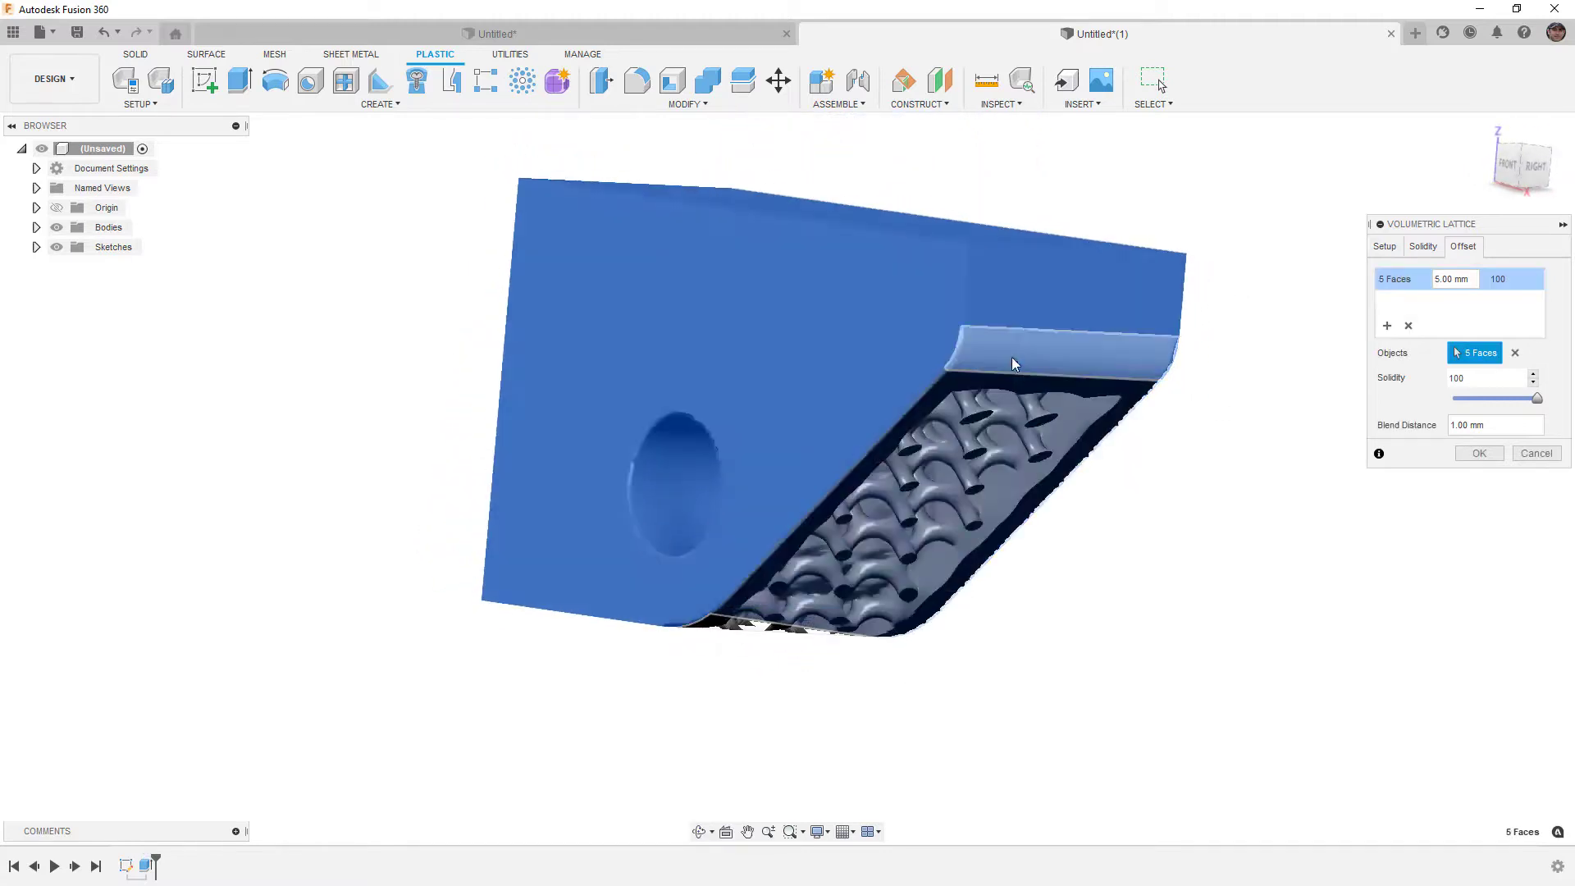
click(1025, 312)
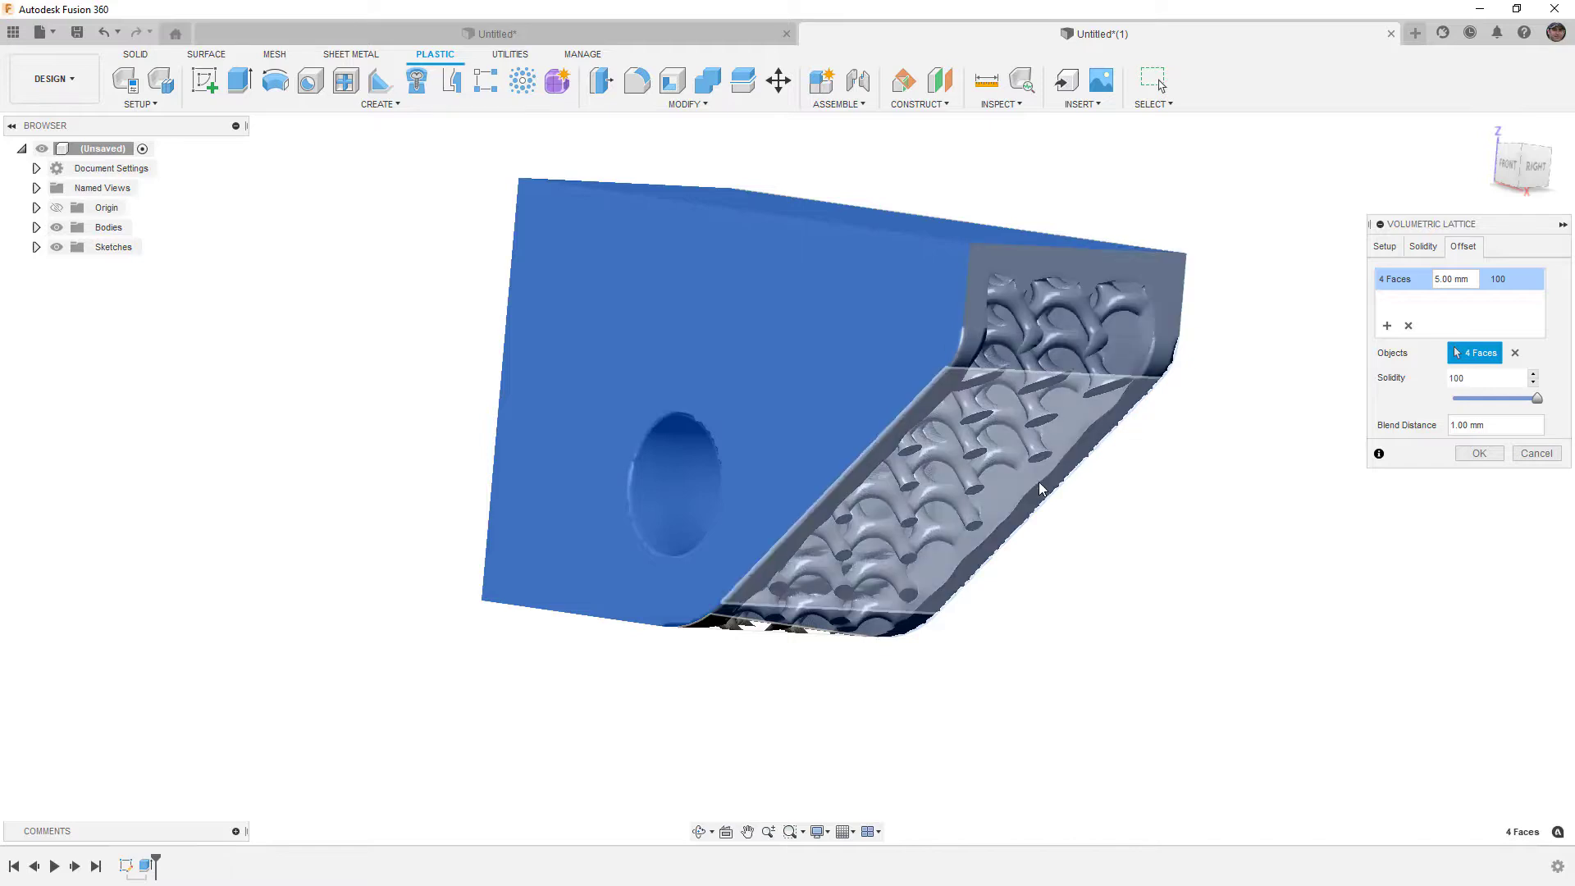
shift+middle_drag(1013, 402, 1107, 475)
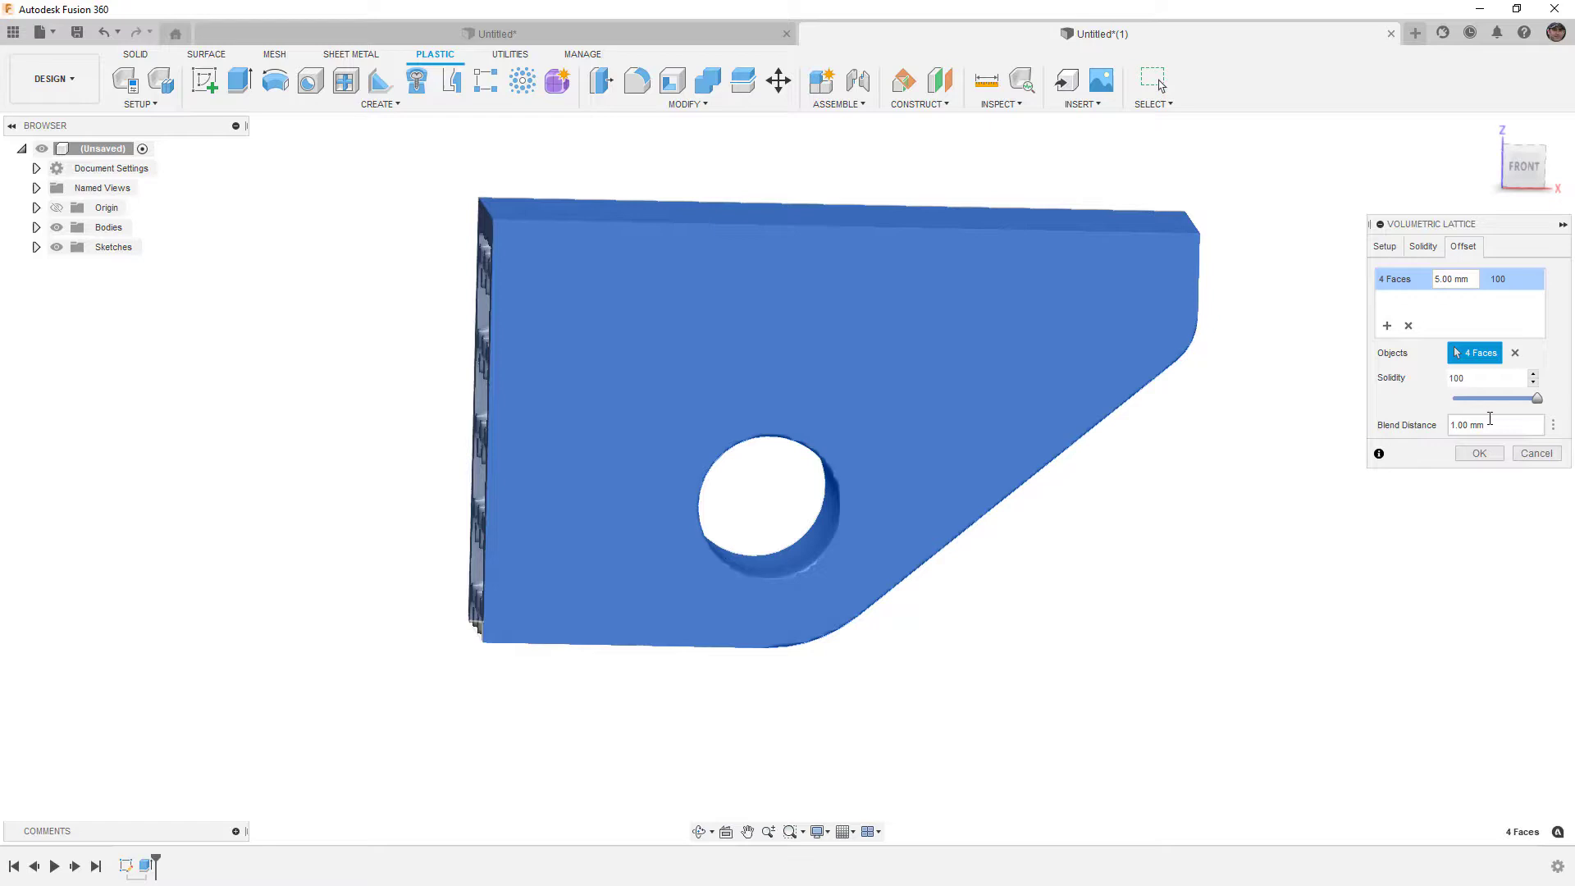
click(1479, 453)
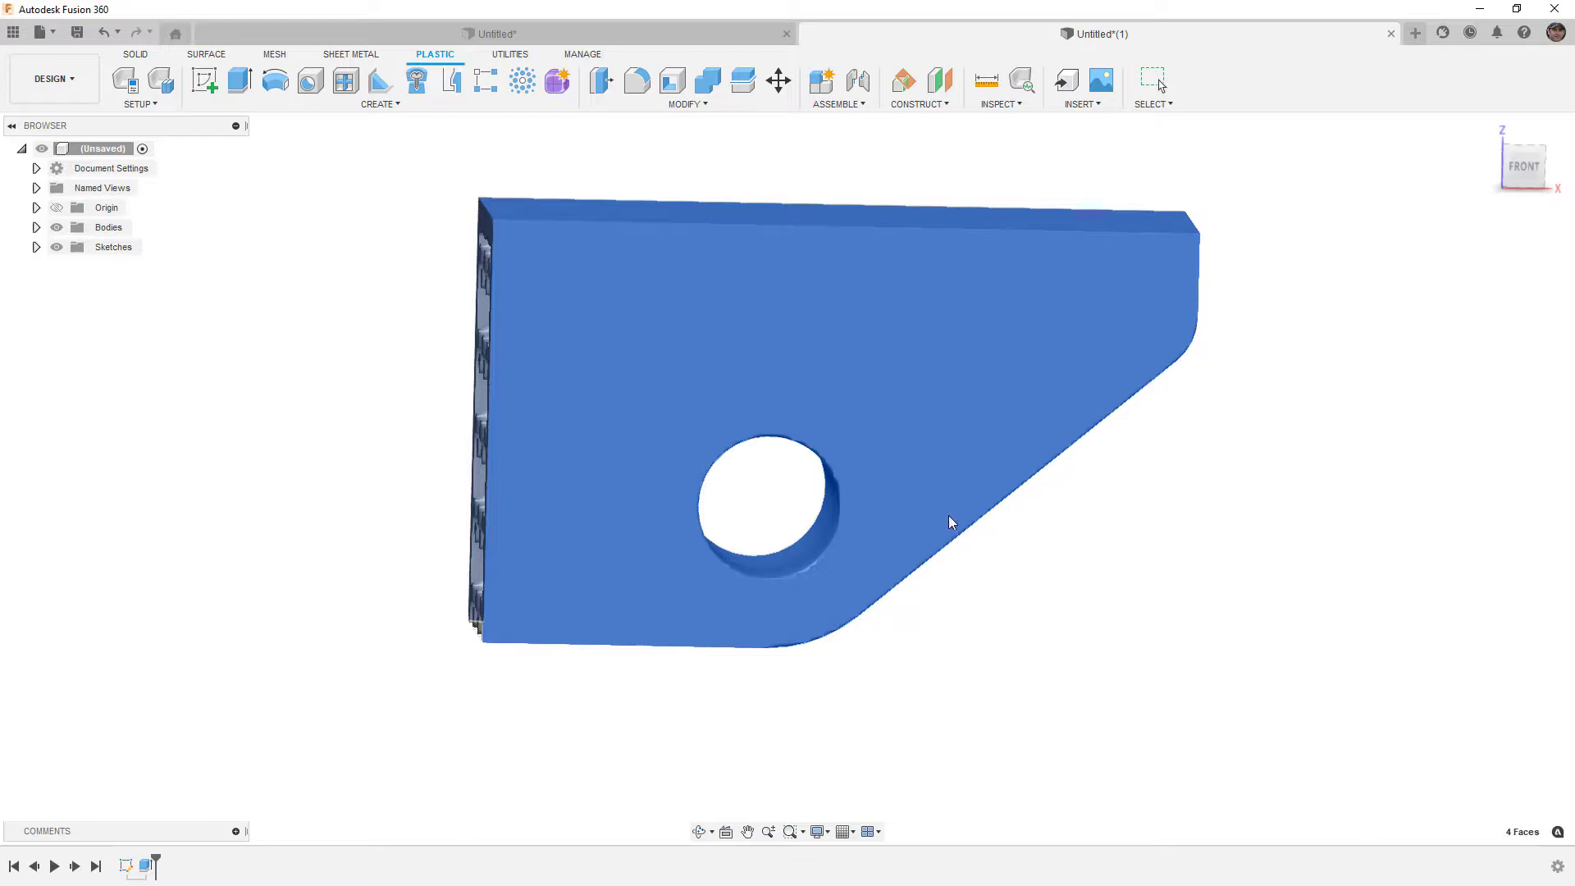
- Select Body1 in the browser, orbit to the lattice end, and bring up the Inspect tools
click(36, 227)
click(117, 247)
shift+middle_drag(312, 411, 451, 359)
click(1133, 136)
click(1082, 104)
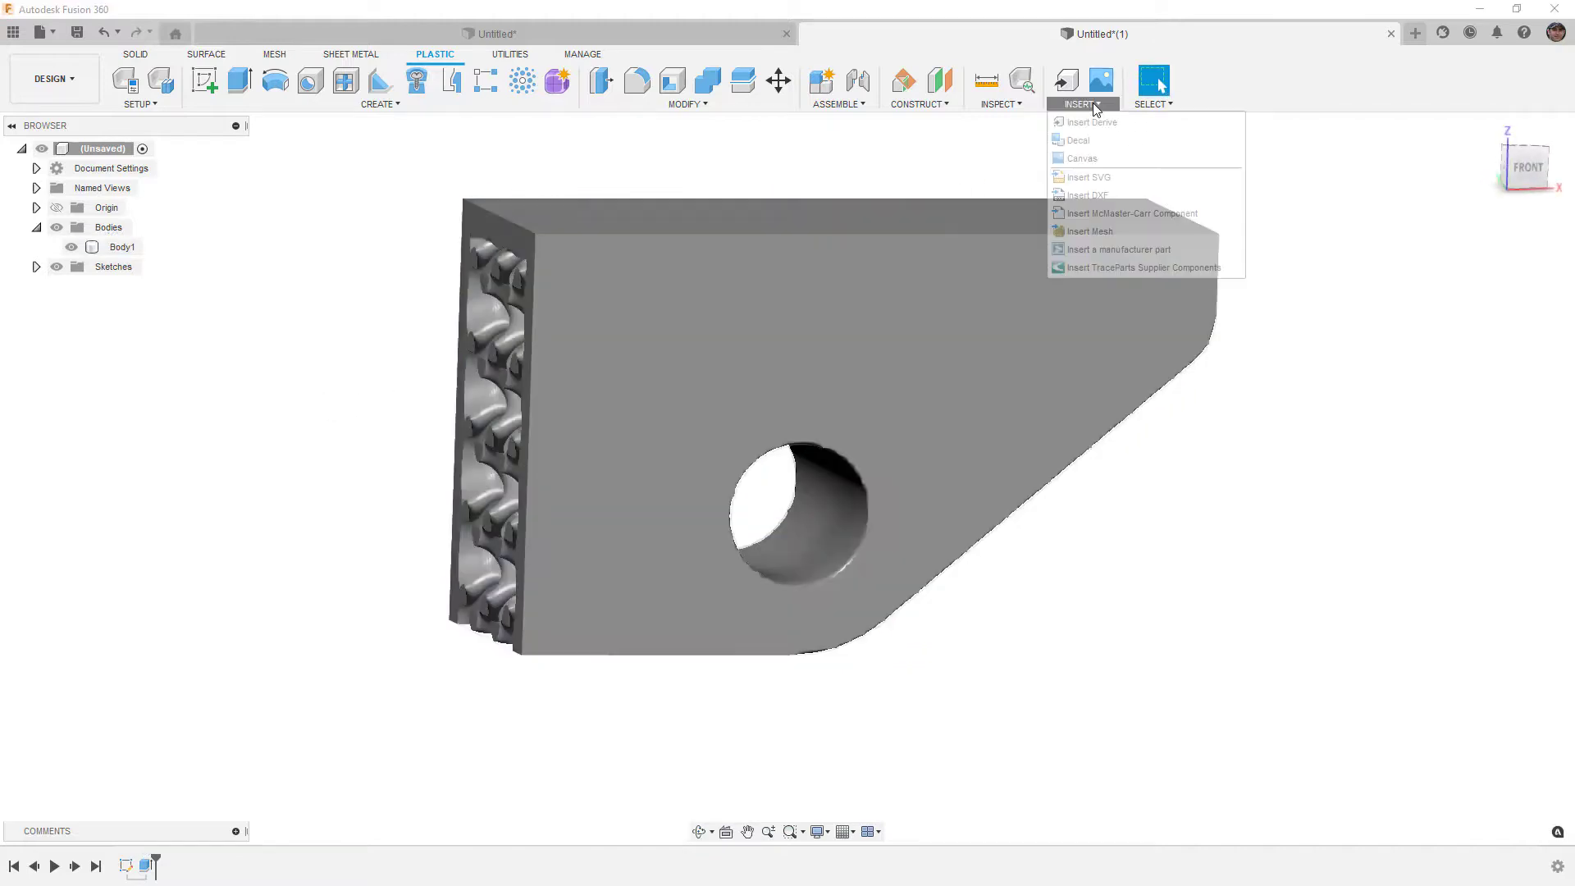
mouse_move(1001, 104)
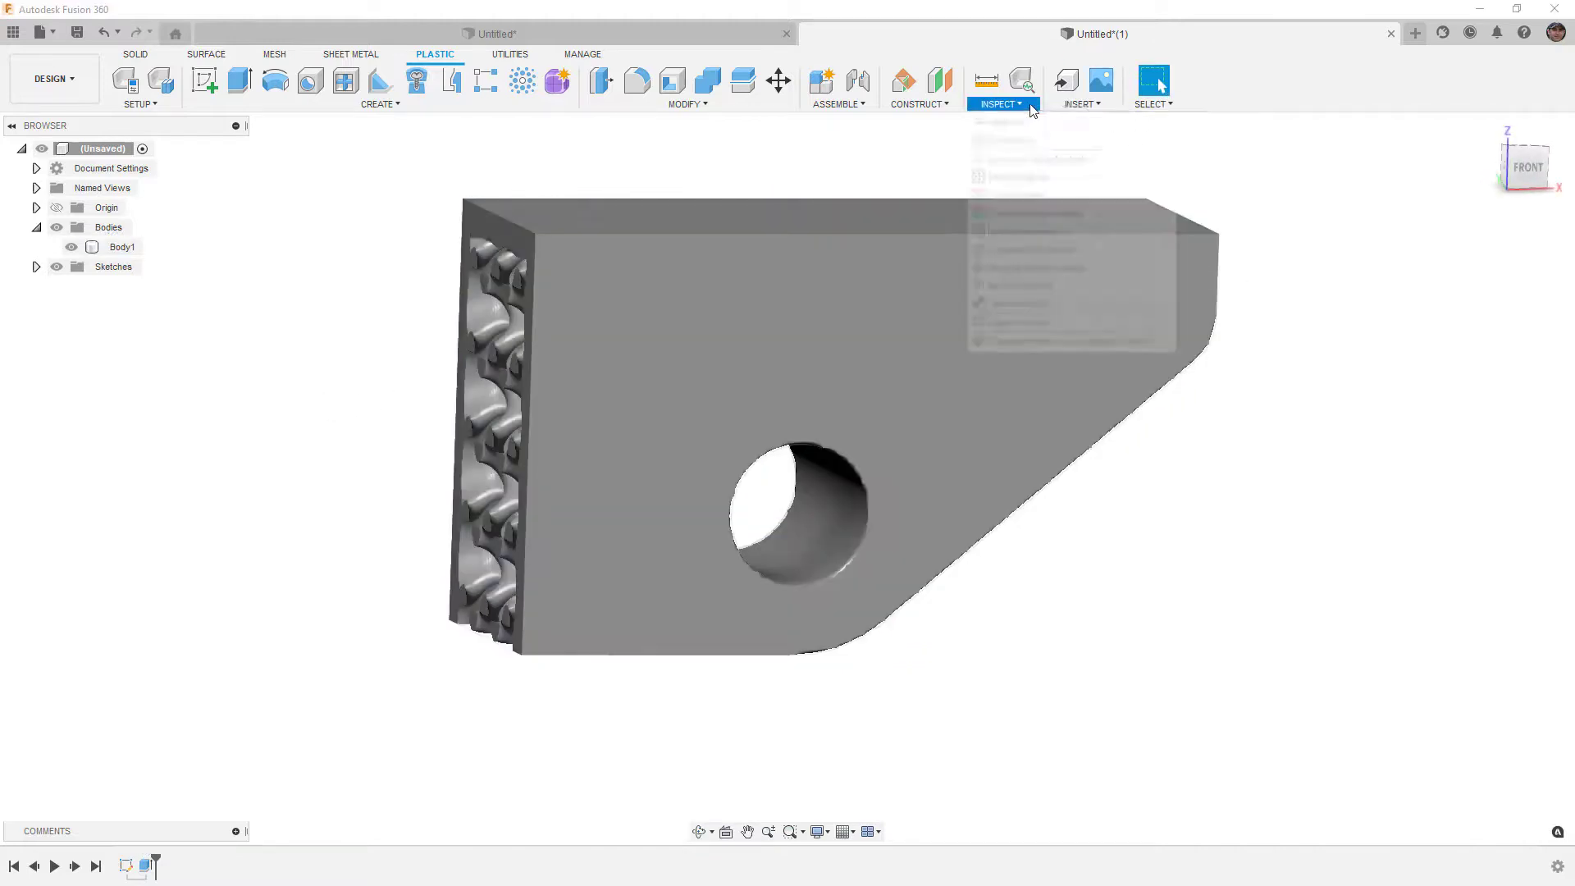
- Section Body1 through the lattice end face at Y distance -5 mm, then -20 mm
click(1036, 286)
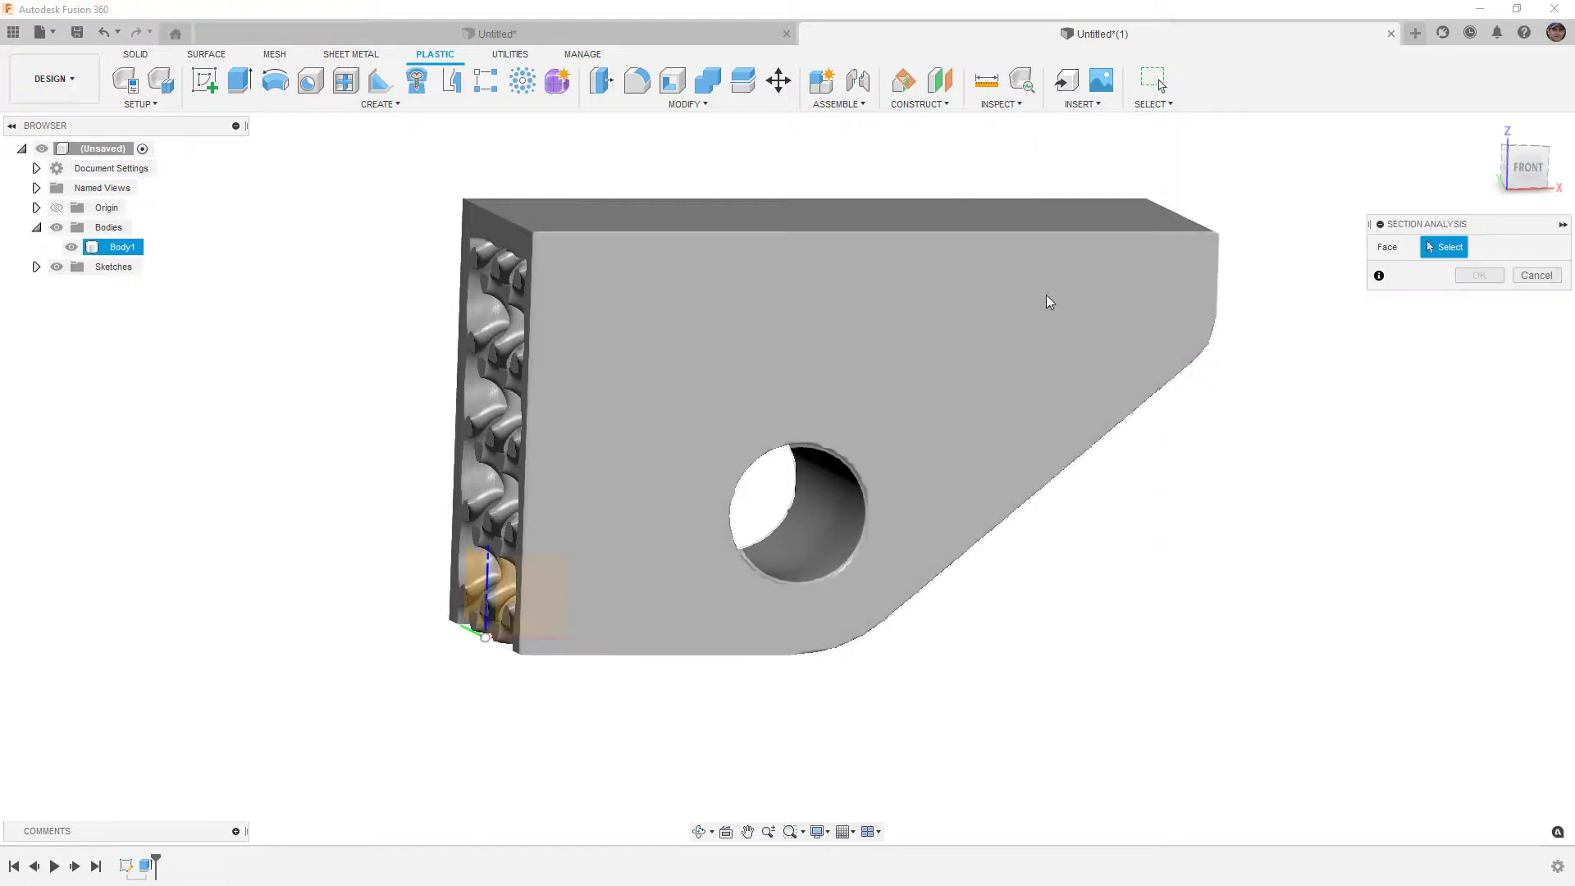
click(487, 244)
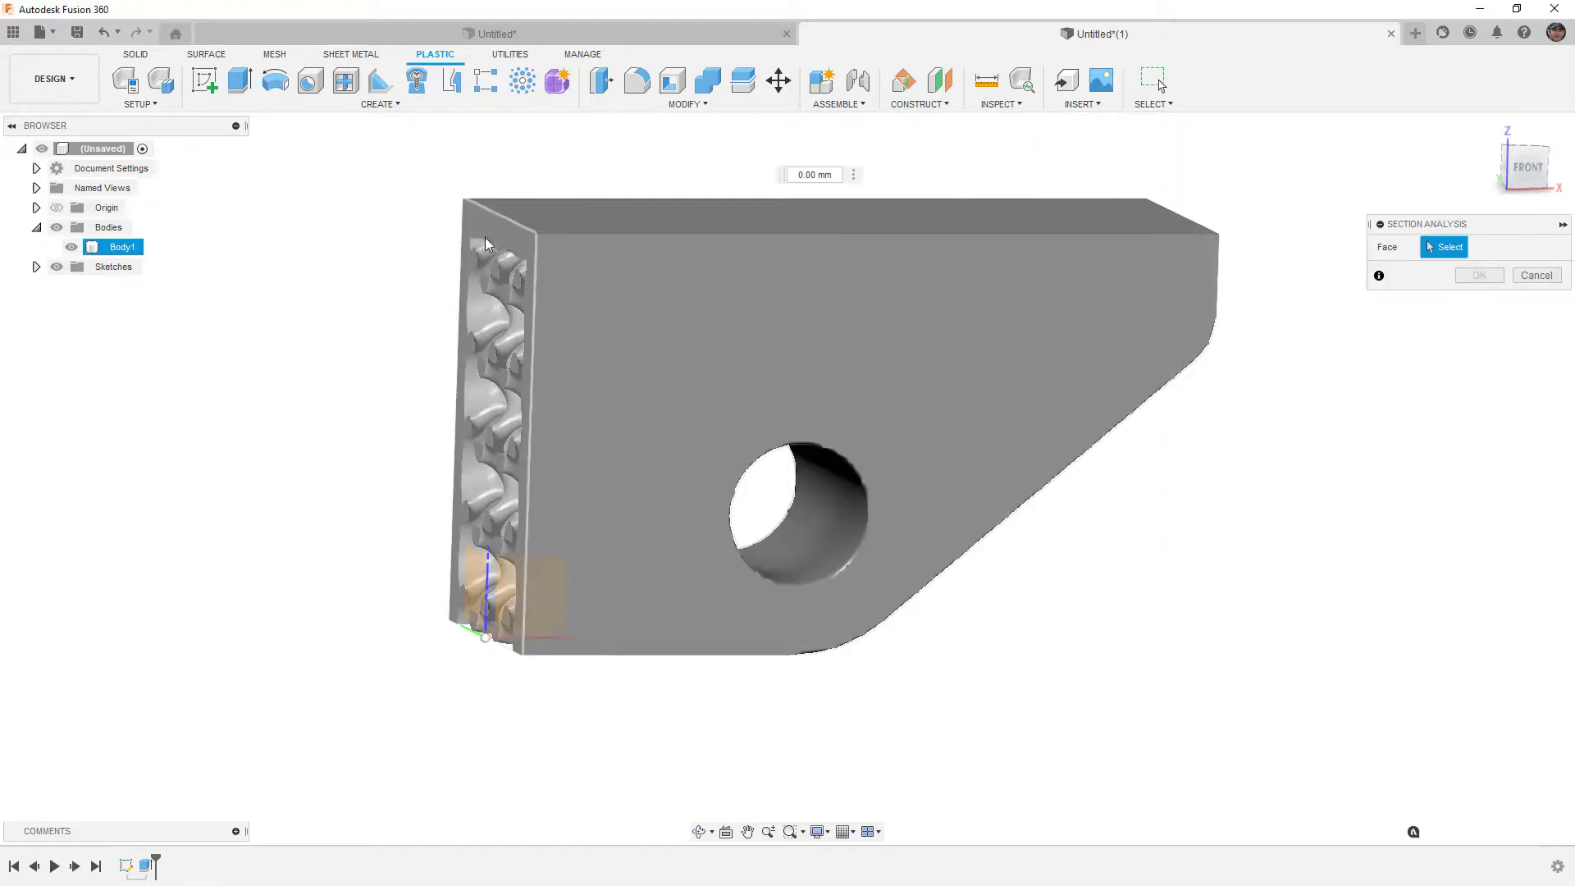
click(495, 337)
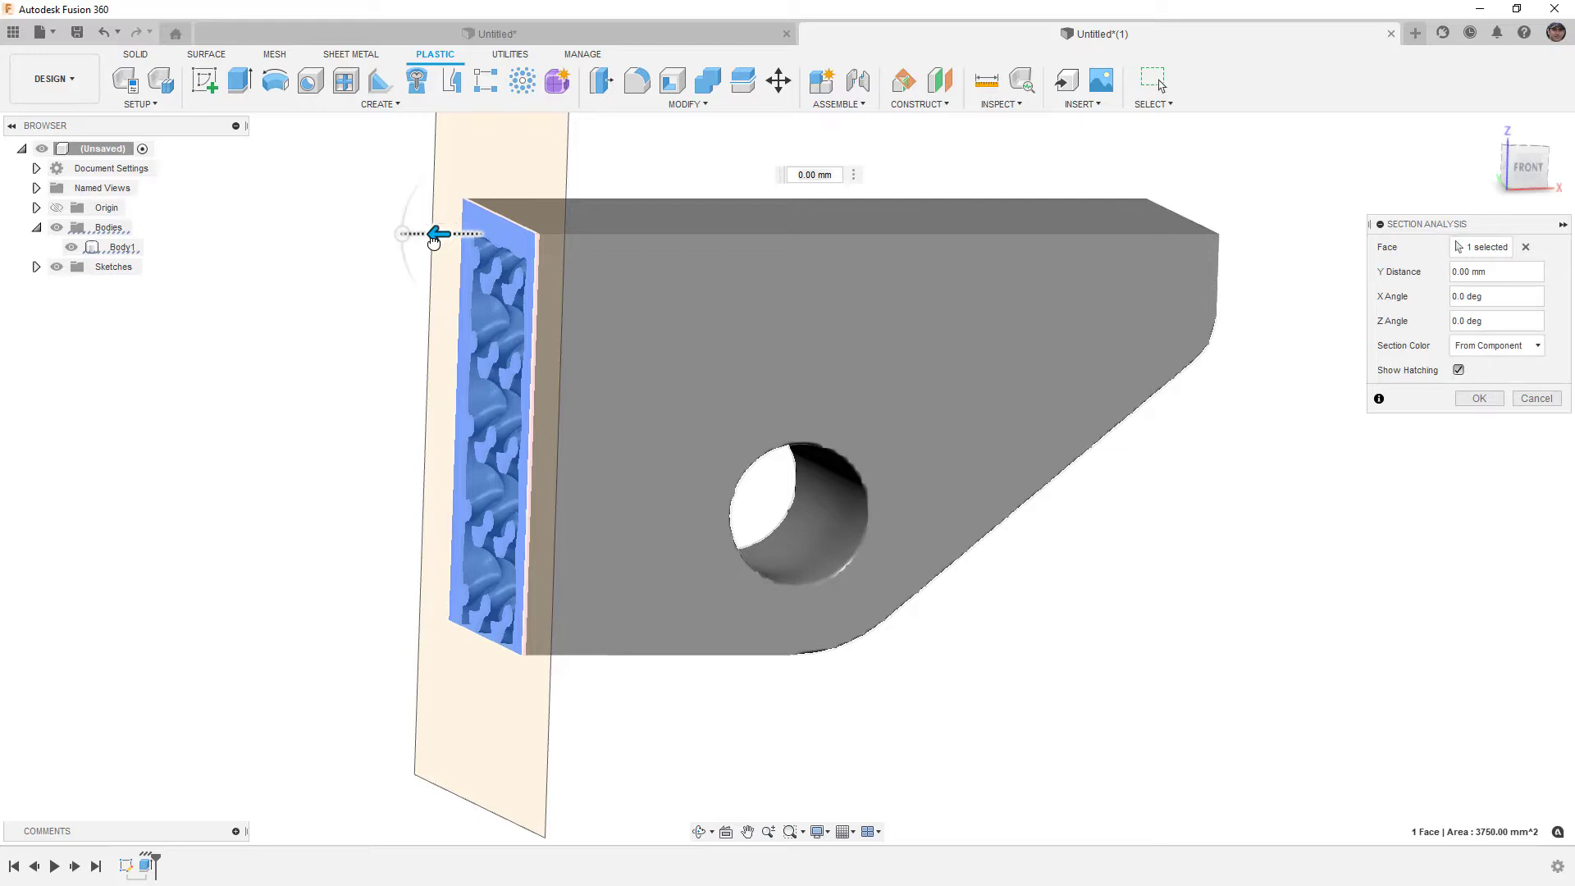
text(-5)
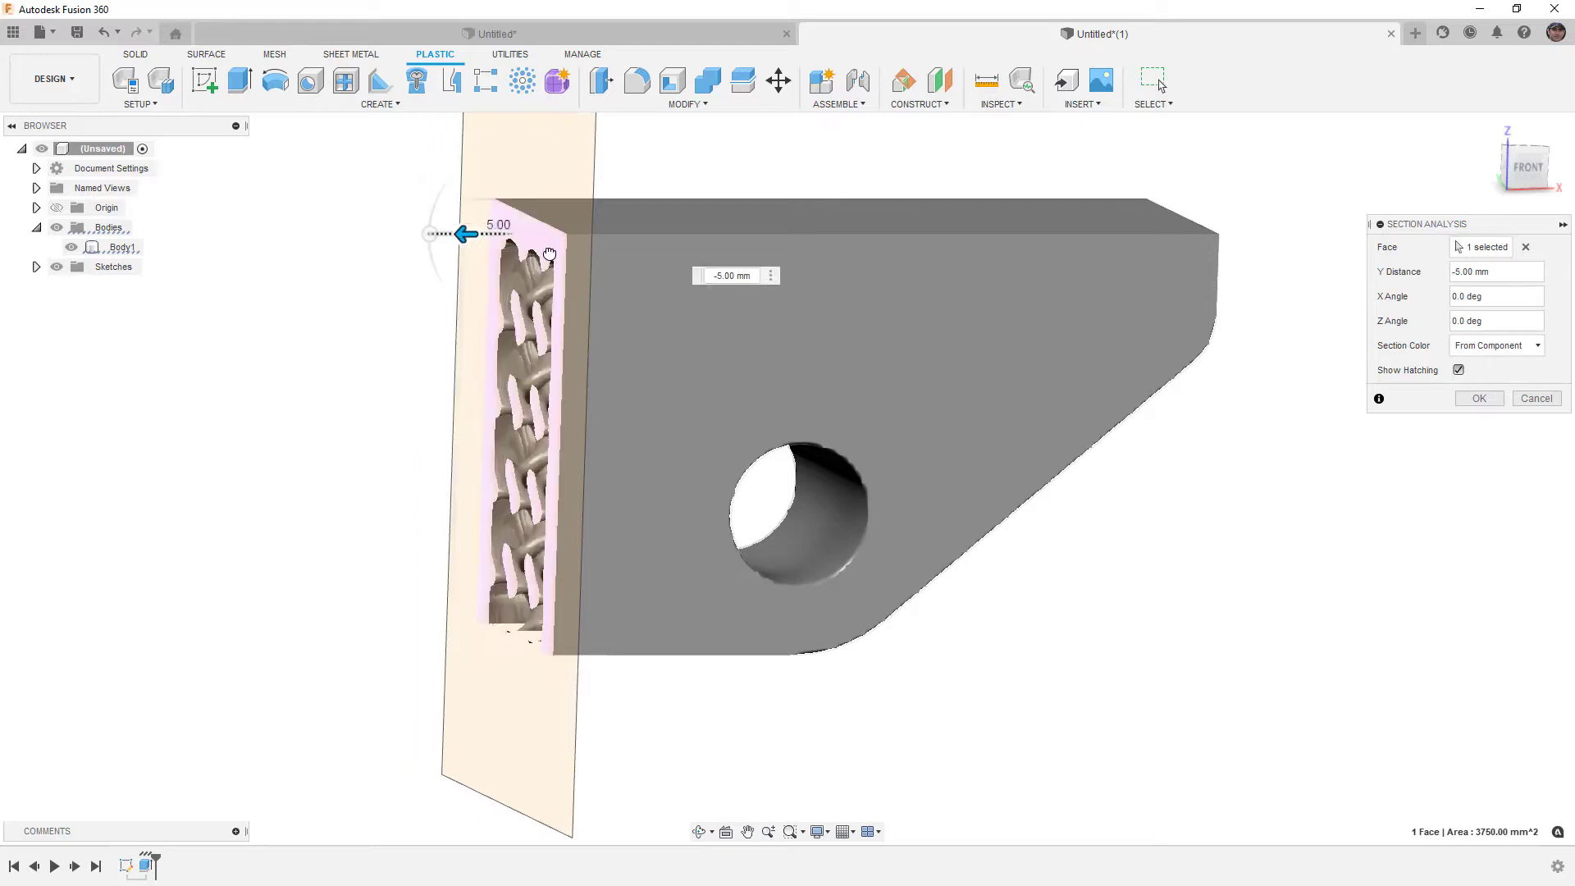
drag(550, 254, 629, 253)
- Tilt the section plane to -25 deg to view the gyroid, then cancel the analysis
shift+middle_drag(629, 253, 552, 324)
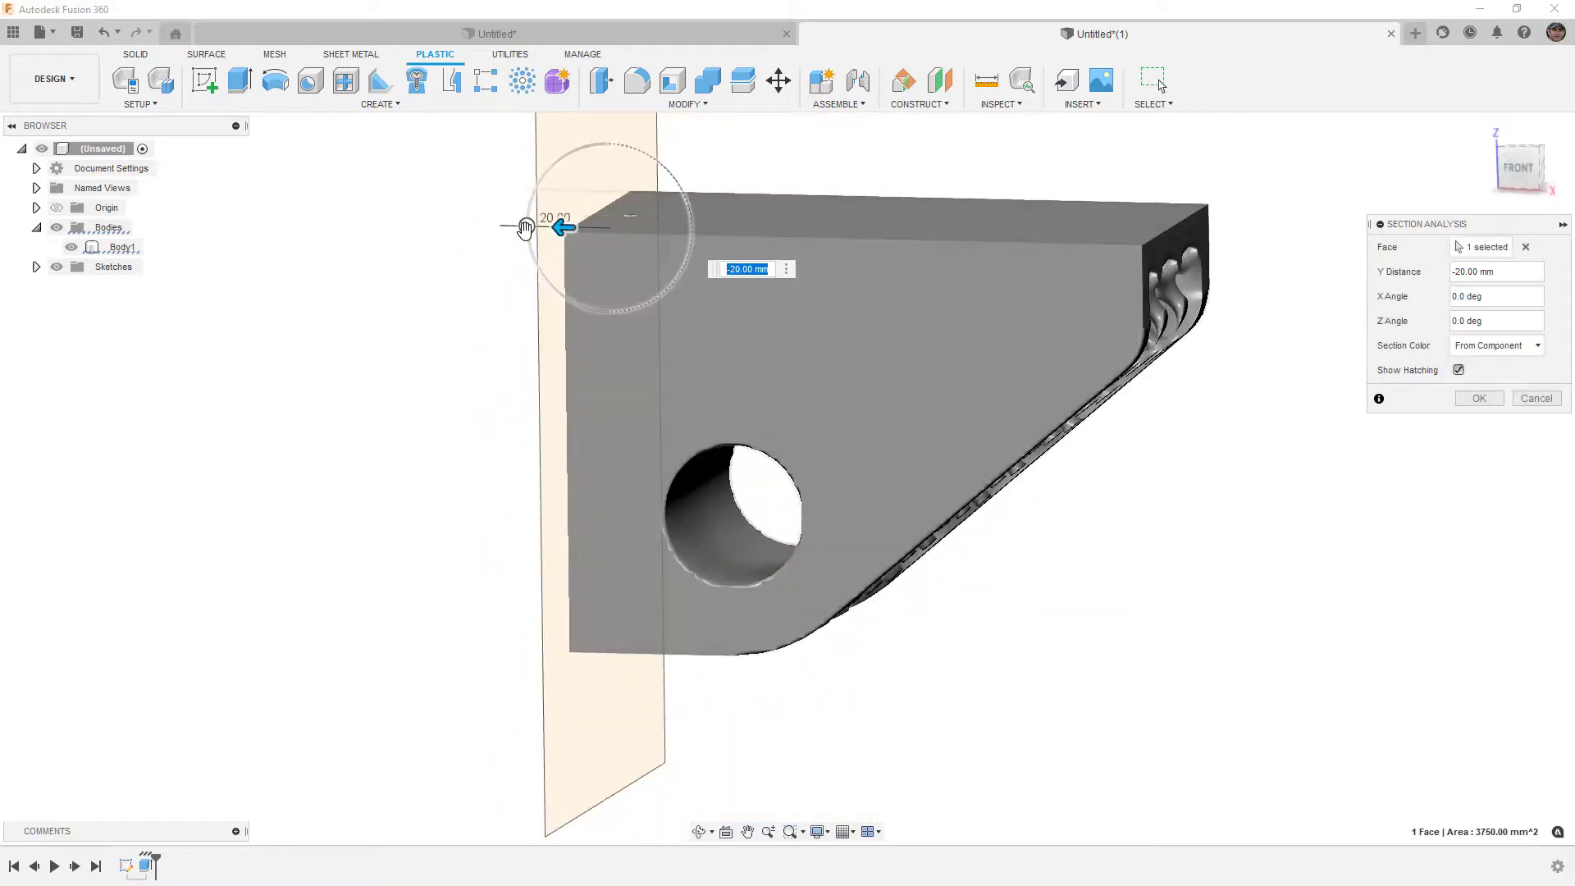
drag(525, 227, 534, 267)
shift+middle_drag(534, 268, 873, 548)
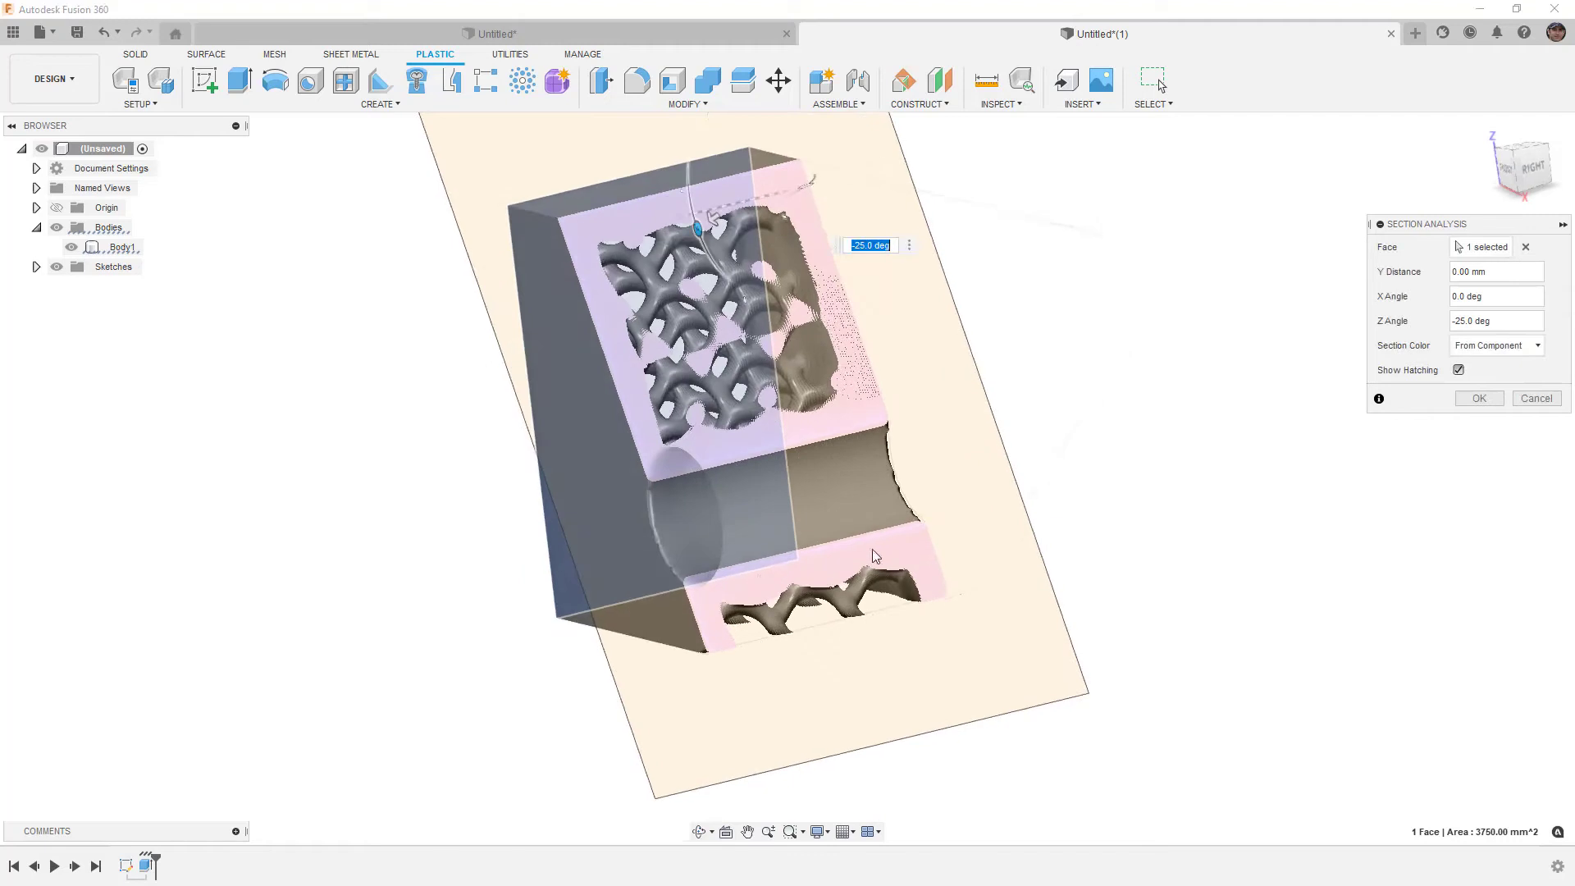
click(1548, 398)
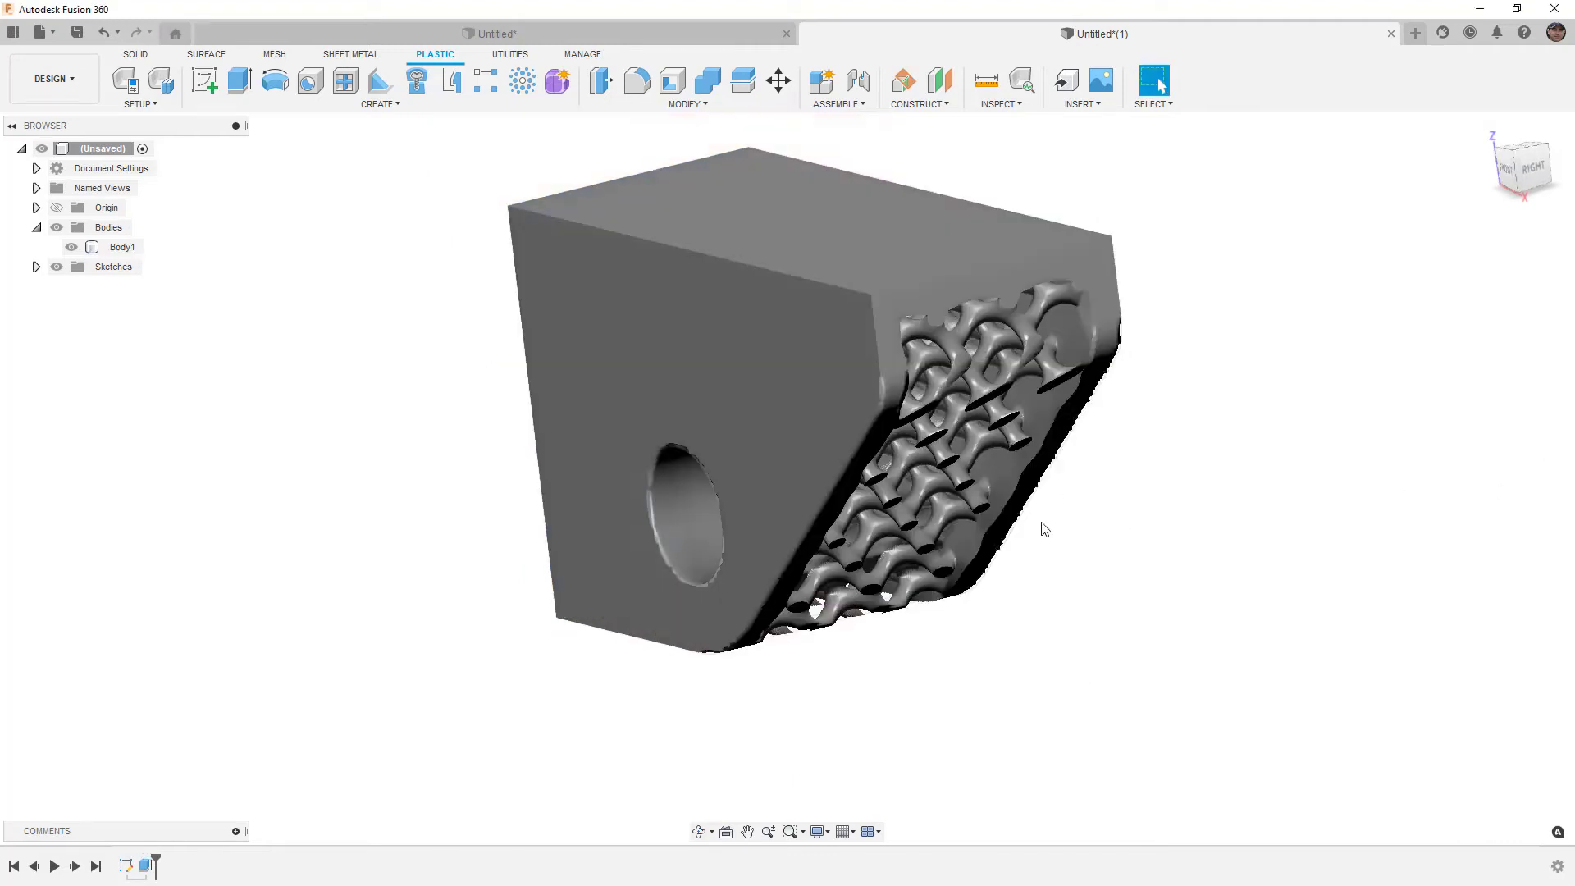
shift+middle_drag(1041, 527, 998, 615)
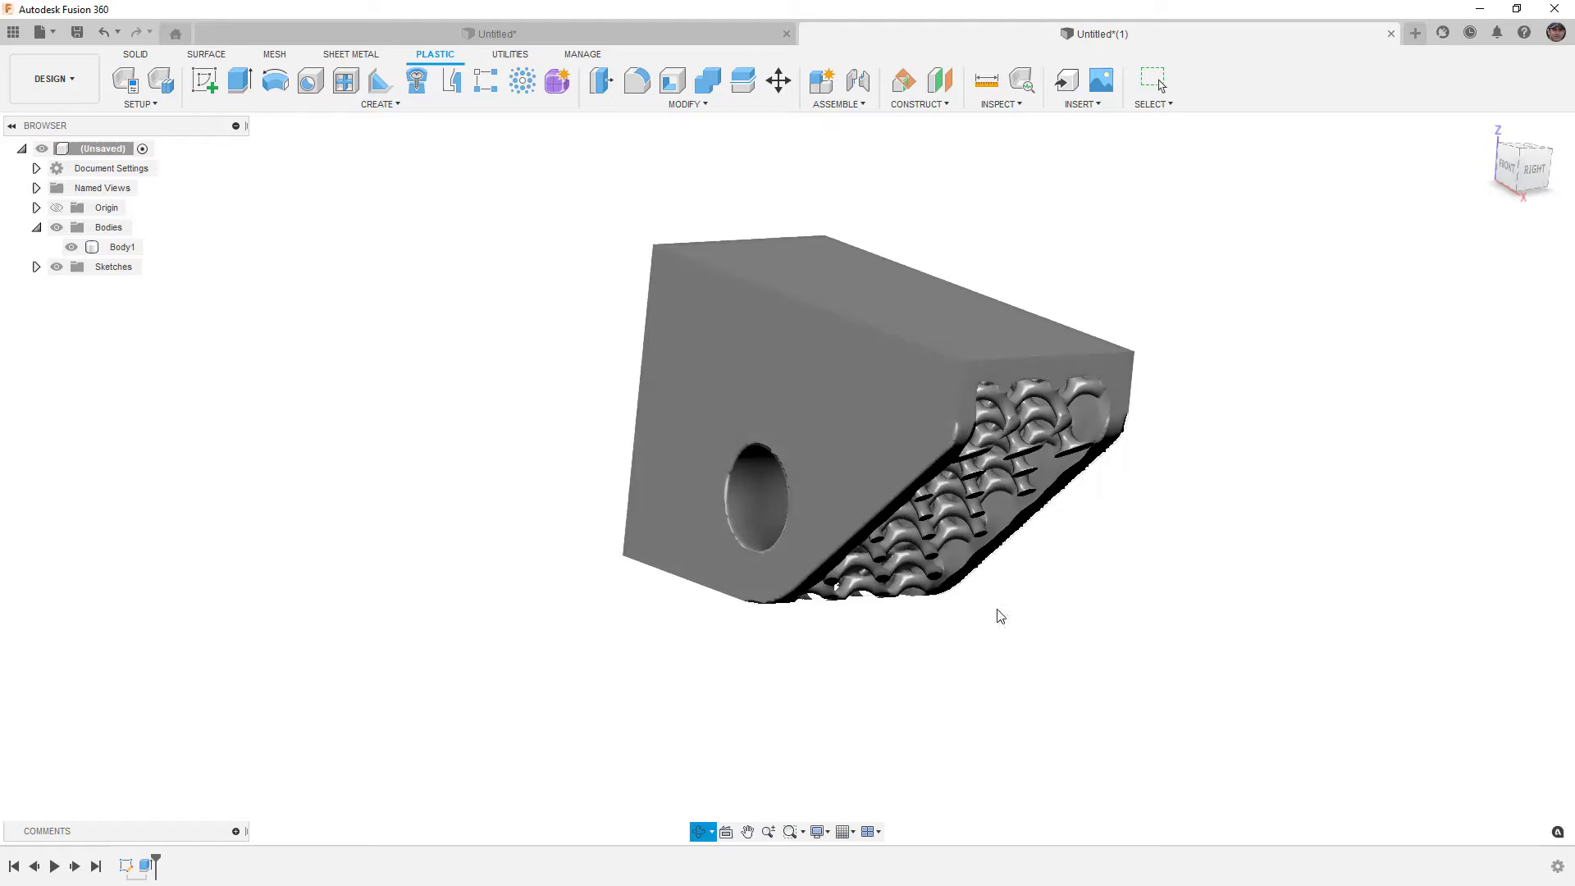
click(1519, 176)
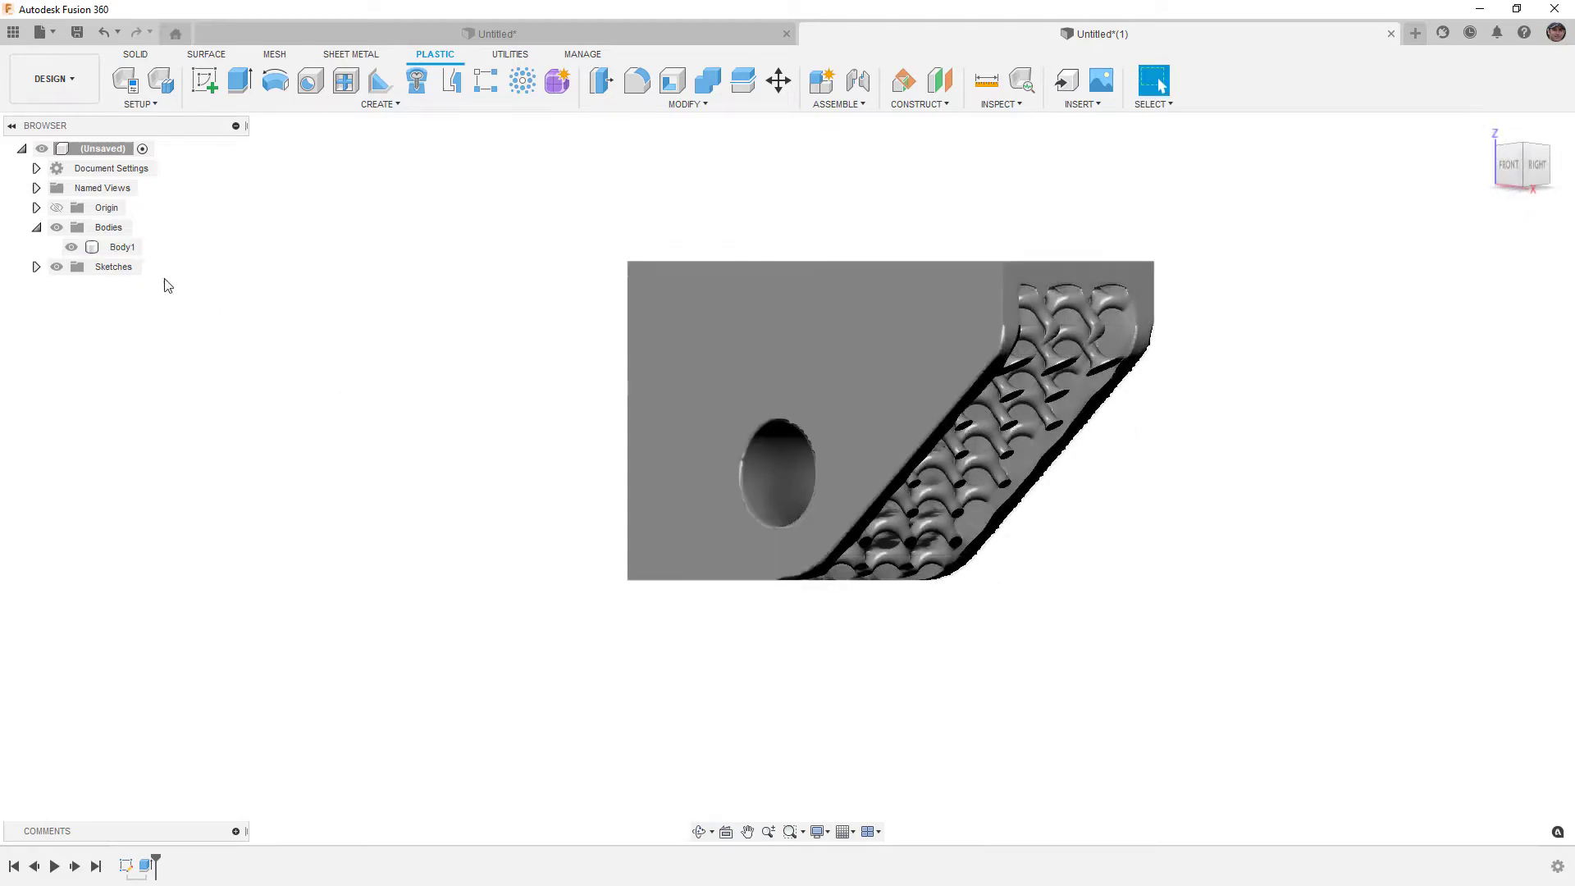
right_click(121, 246)
mouse_move(273, 617)
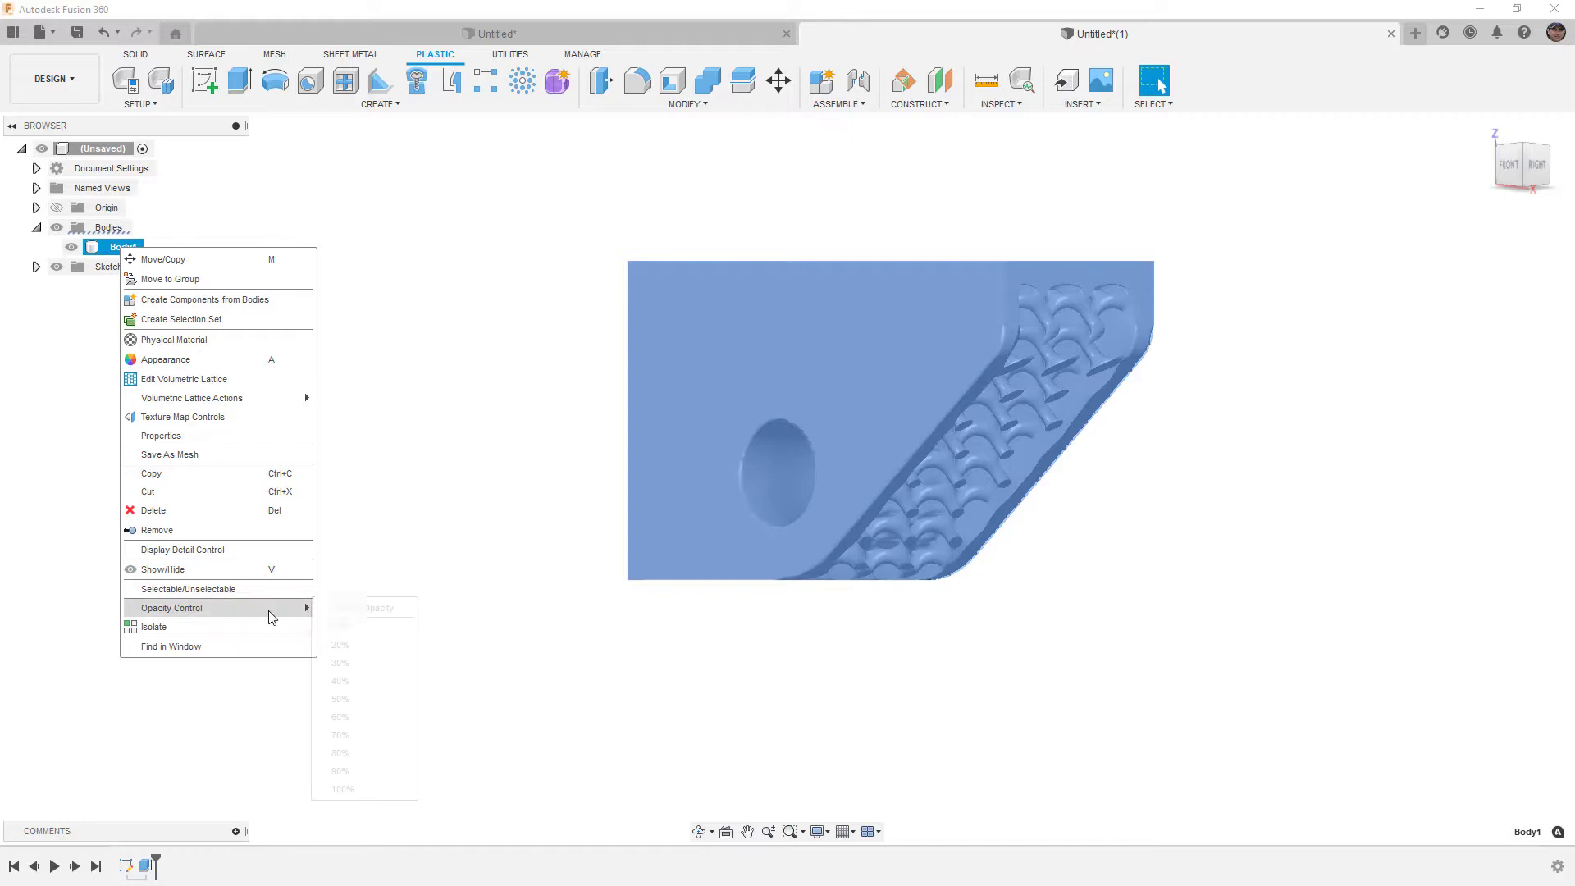
click(351, 699)
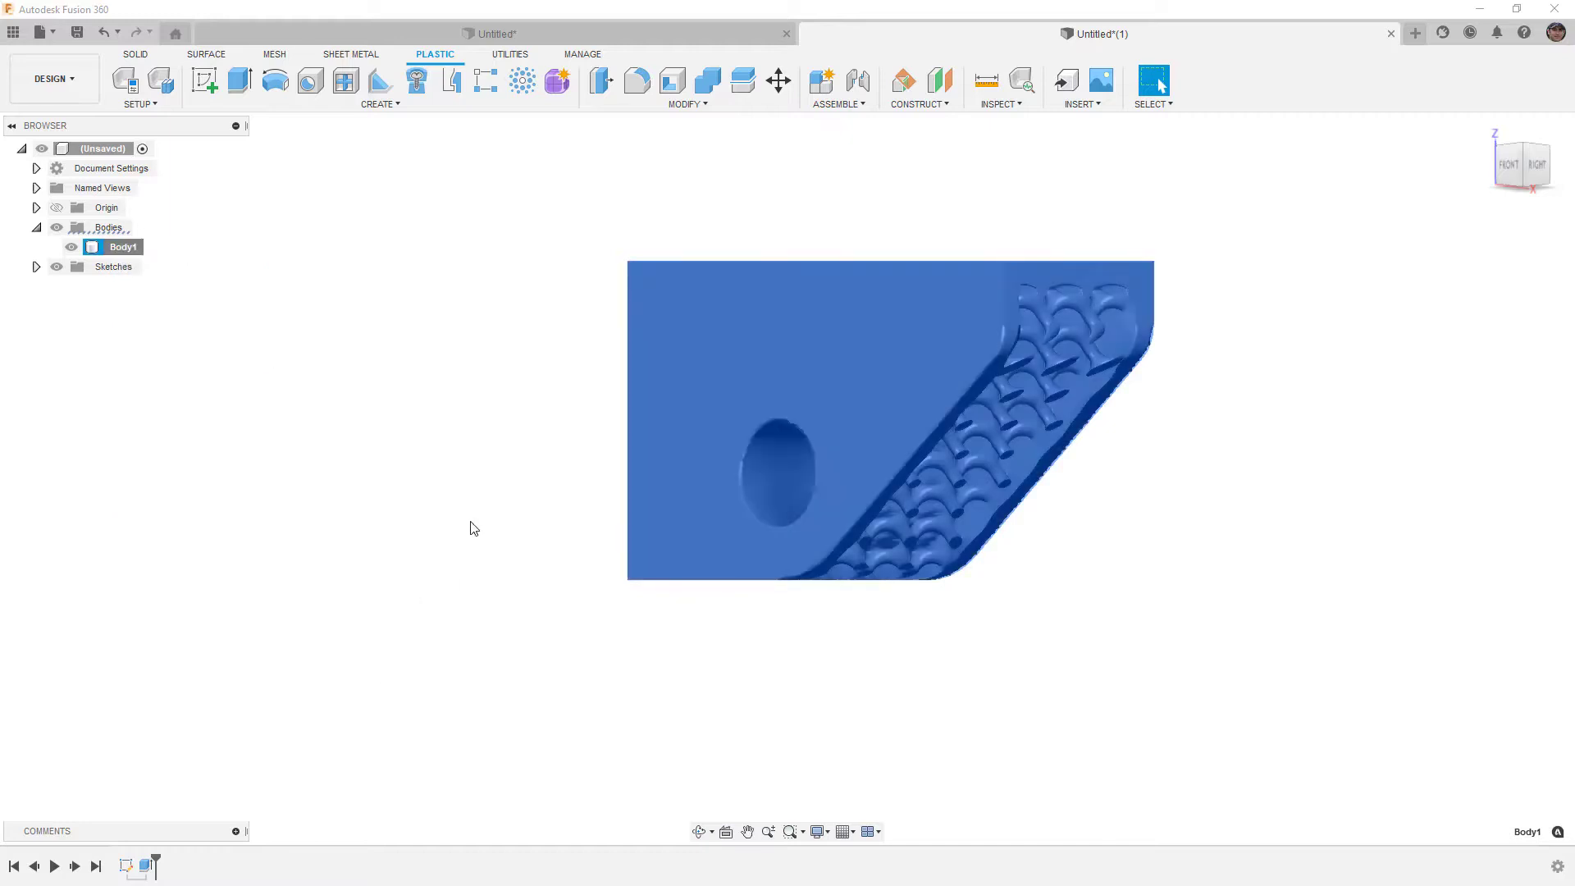
click(533, 484)
shift+middle_drag(606, 464, 233, 400)
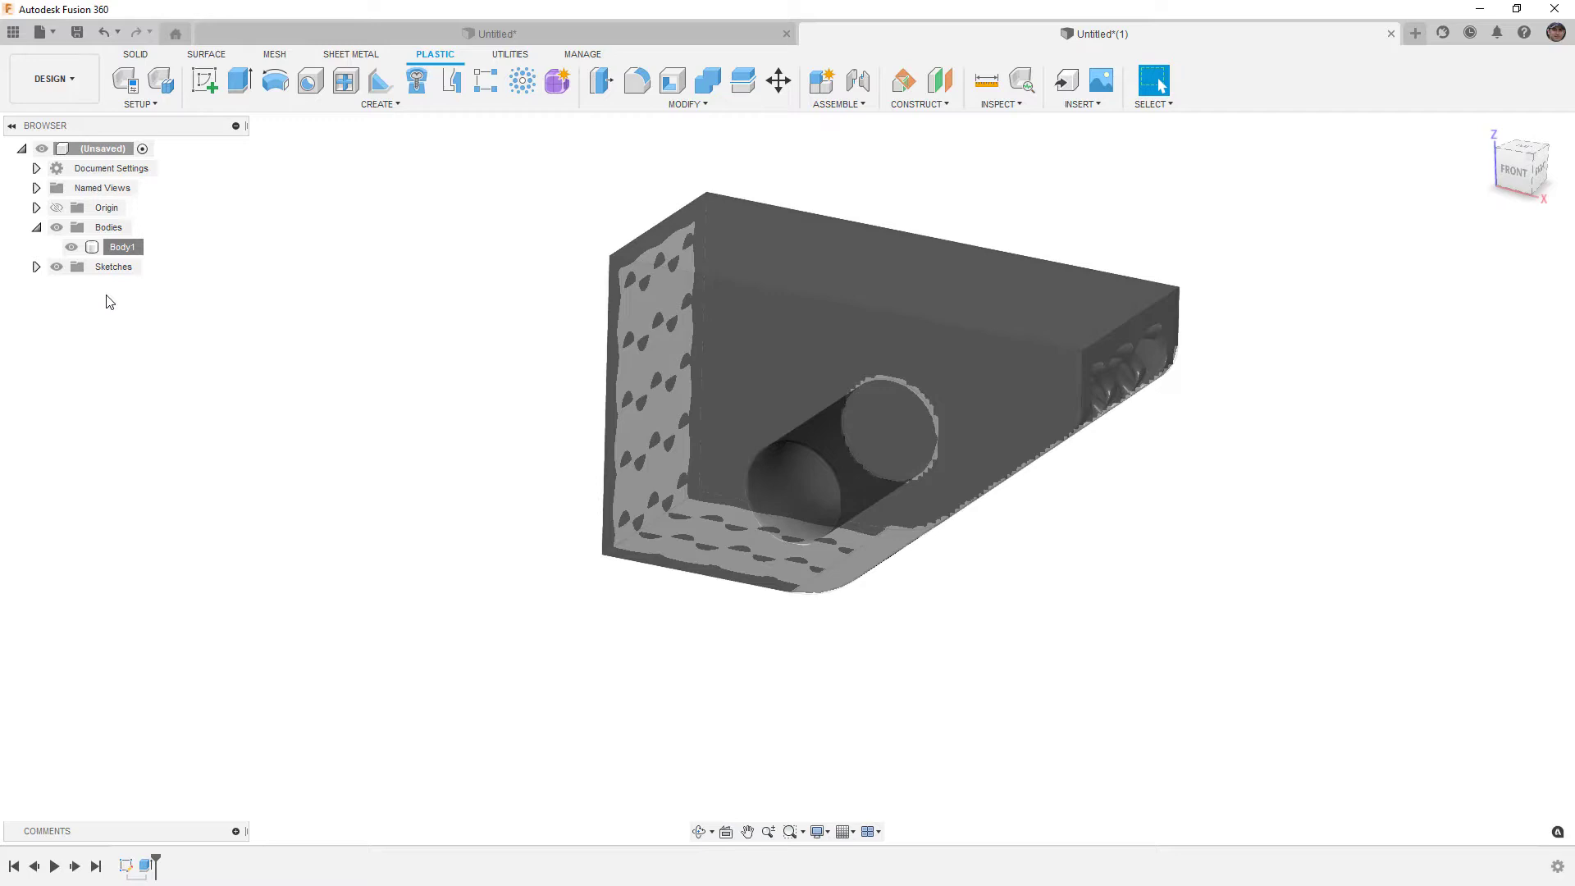
right_click(111, 247)
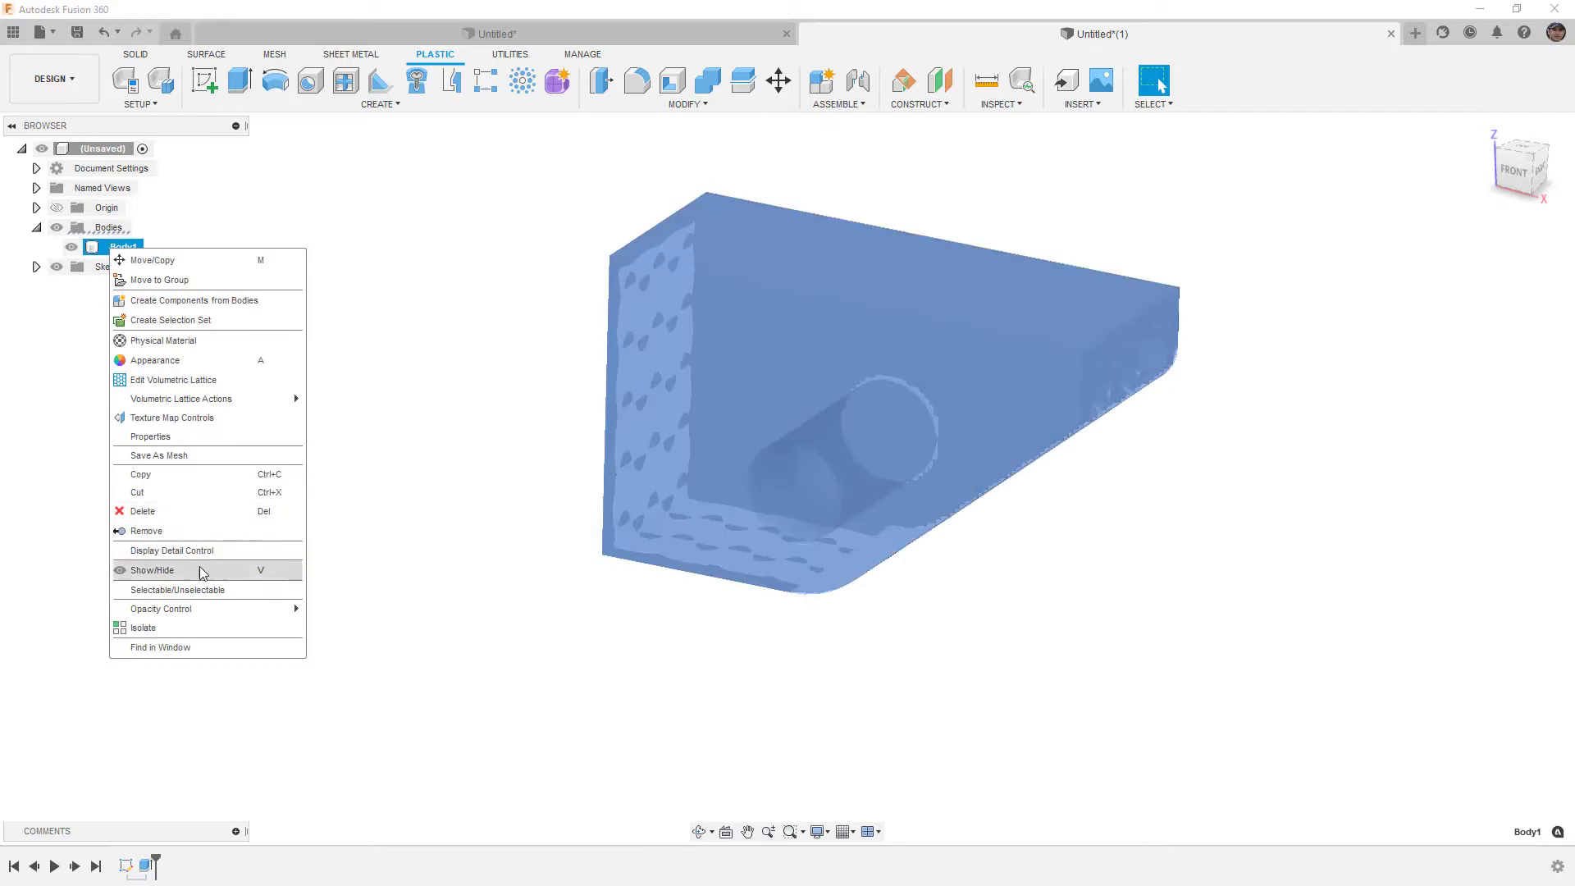
mouse_move(217, 611)
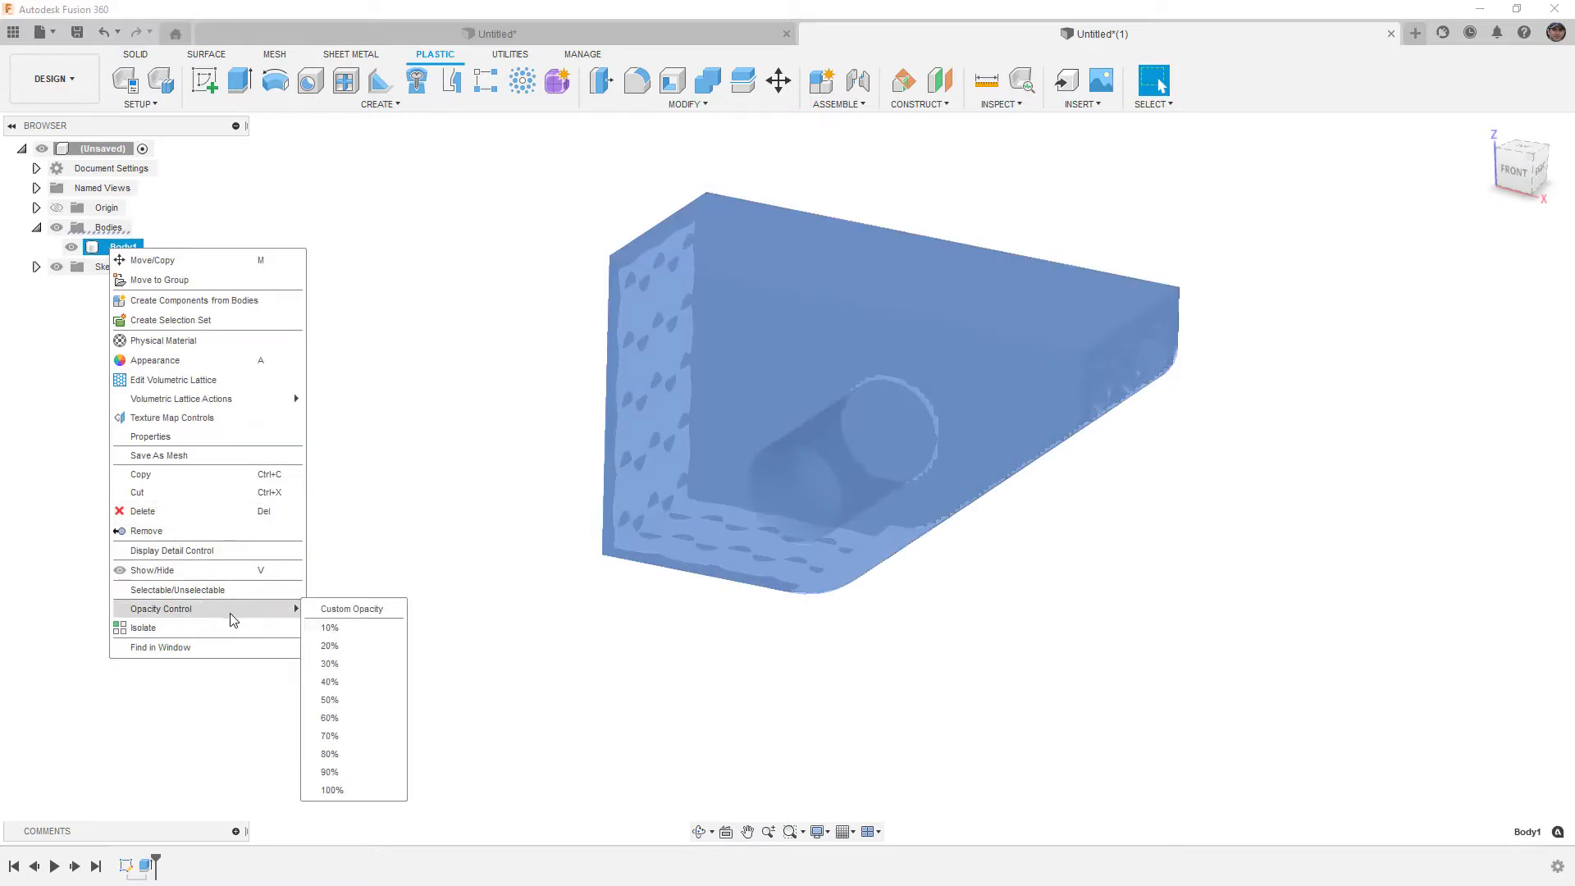
click(365, 792)
click(519, 614)
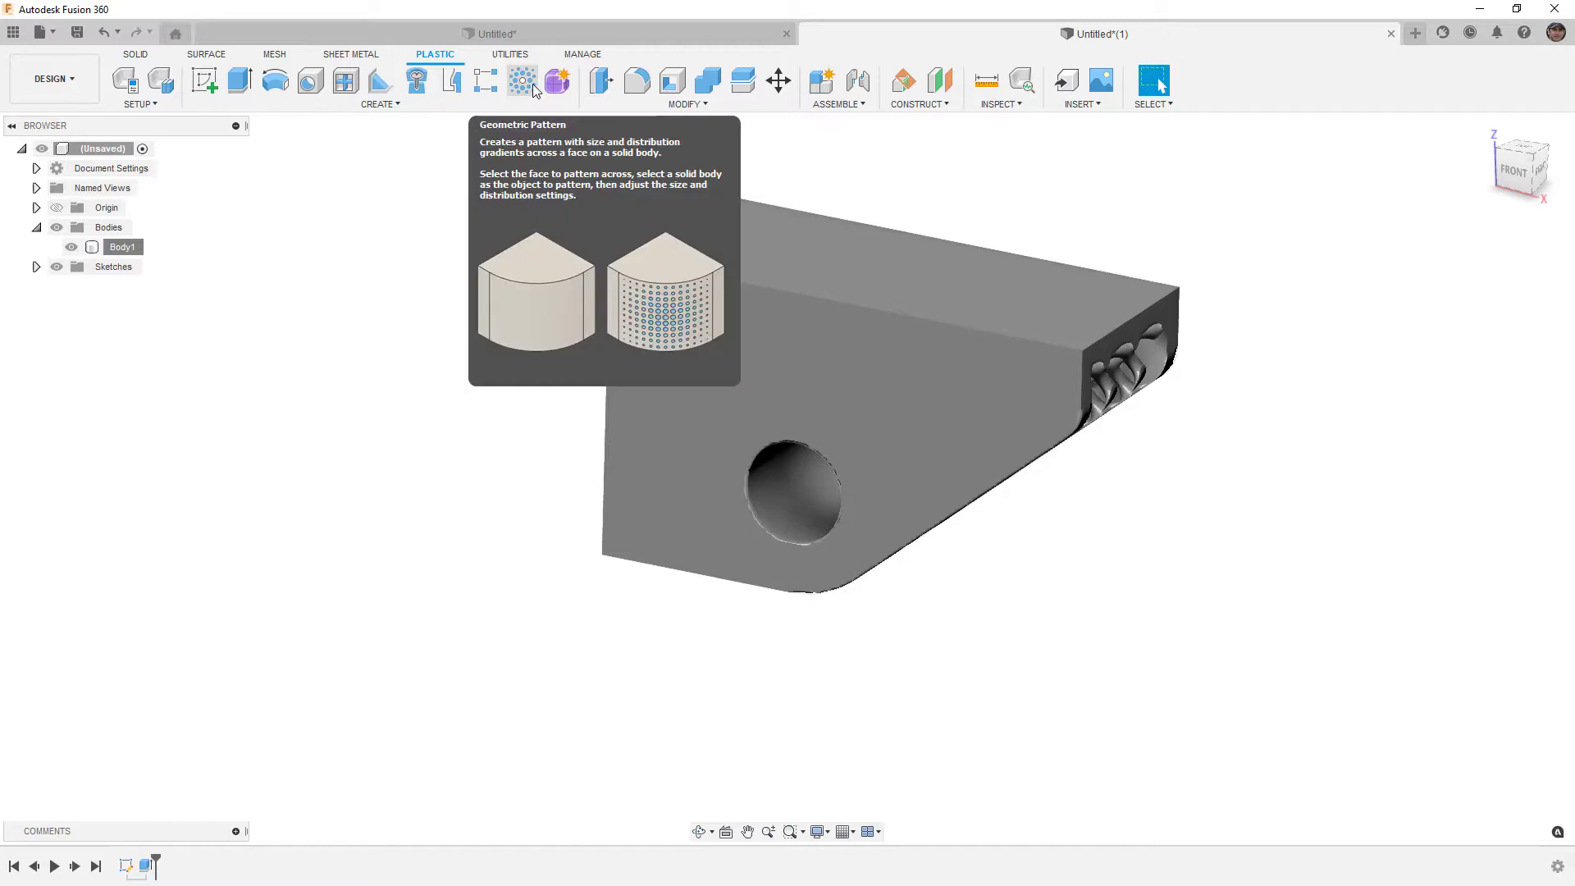
click(449, 103)
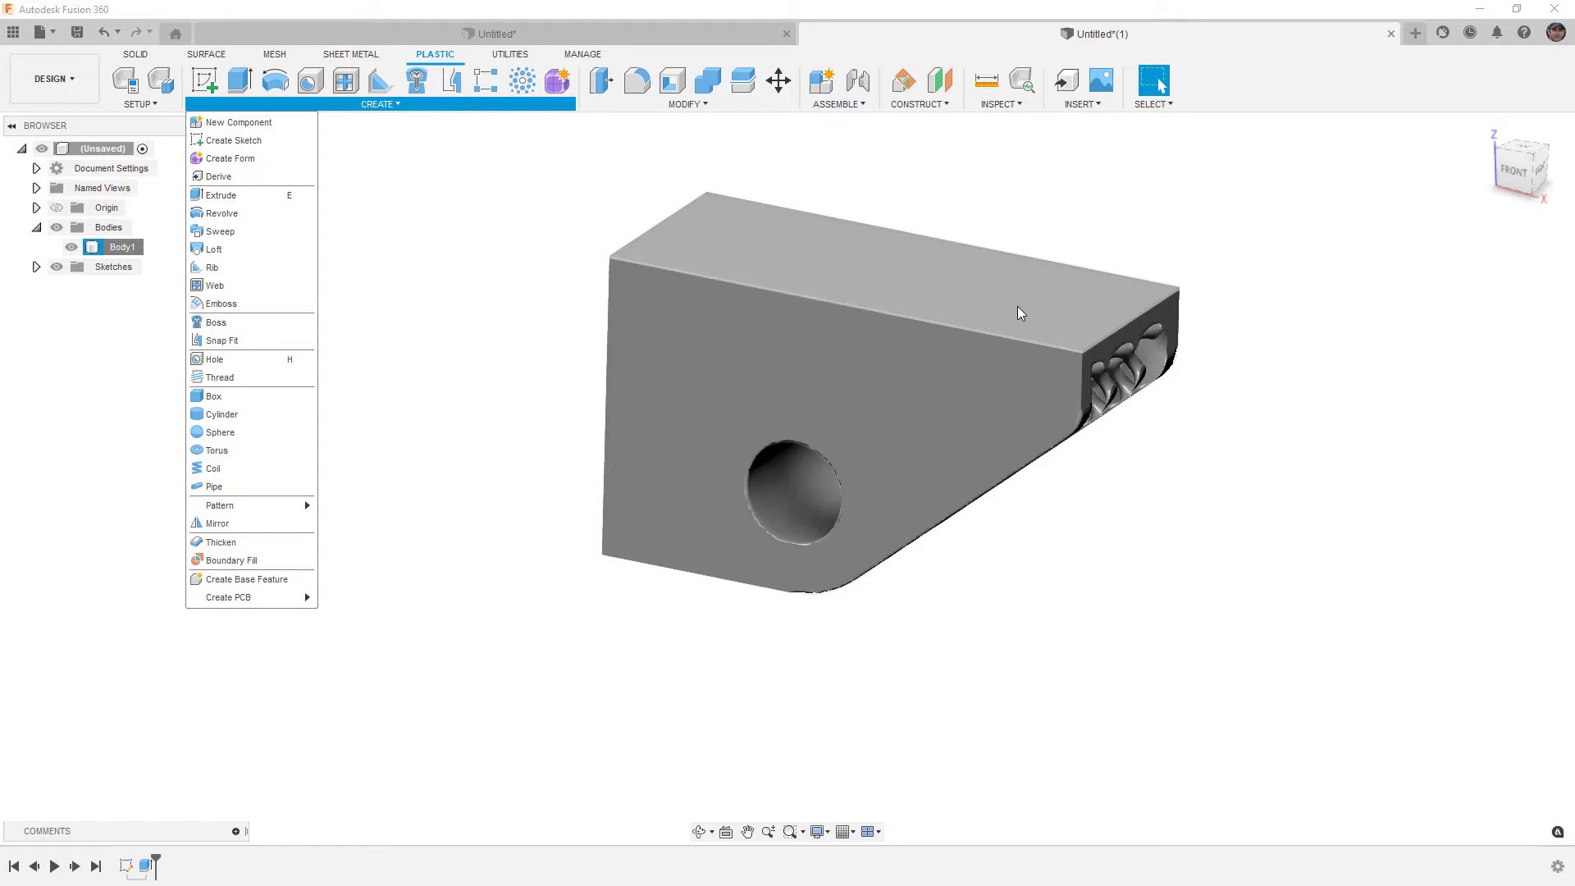
mouse_move(1148, 434)
shift+middle_down()
mouse_move(1110, 411)
mouse_move(1128, 425)
shift+middle_up()
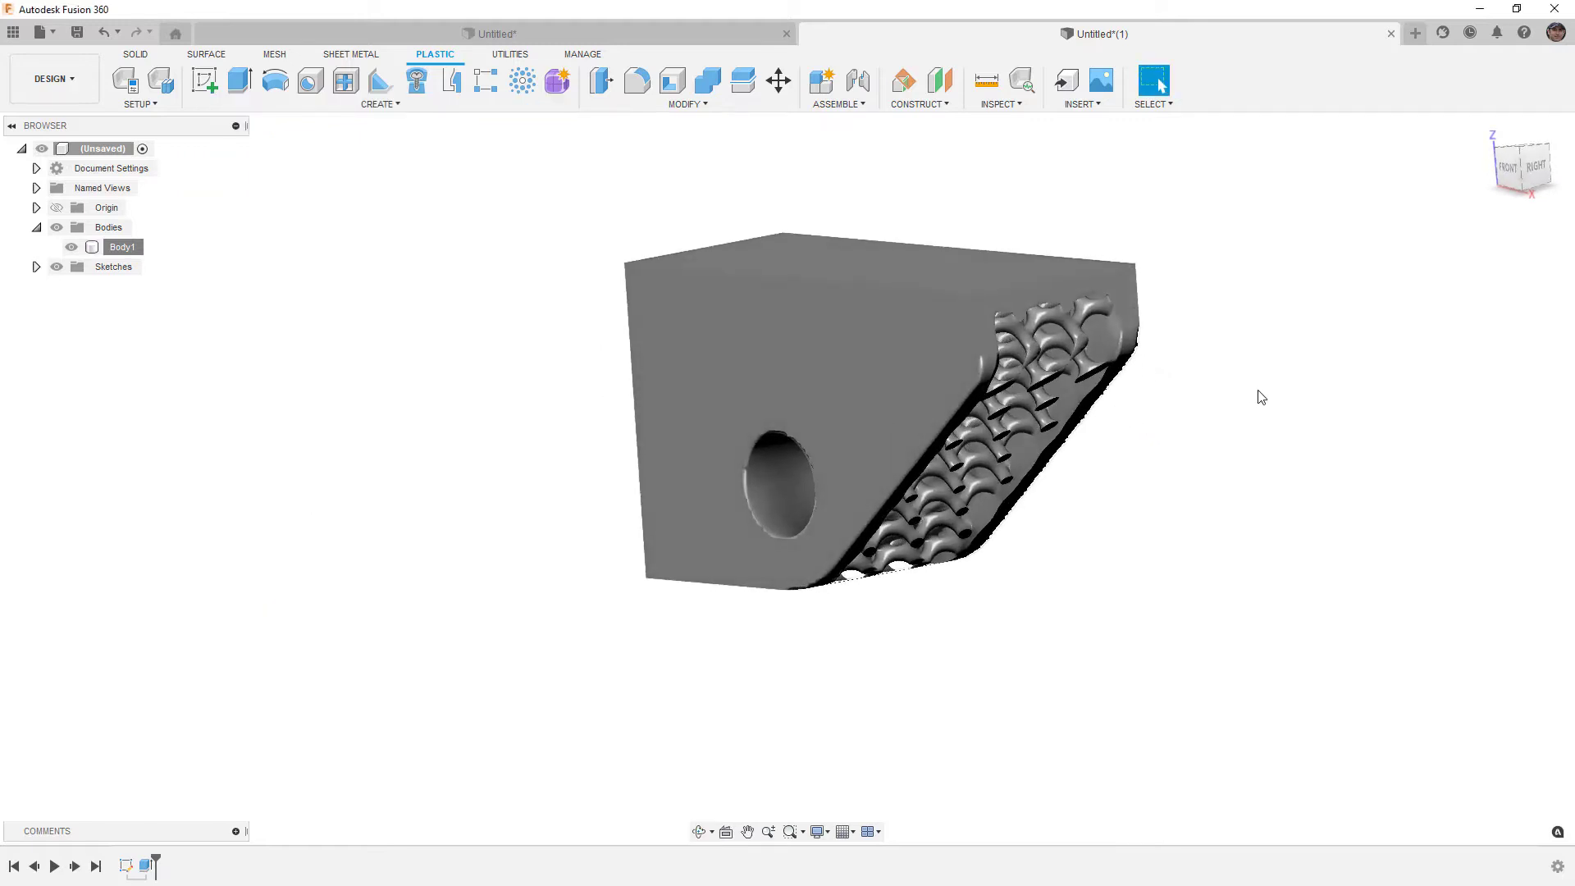